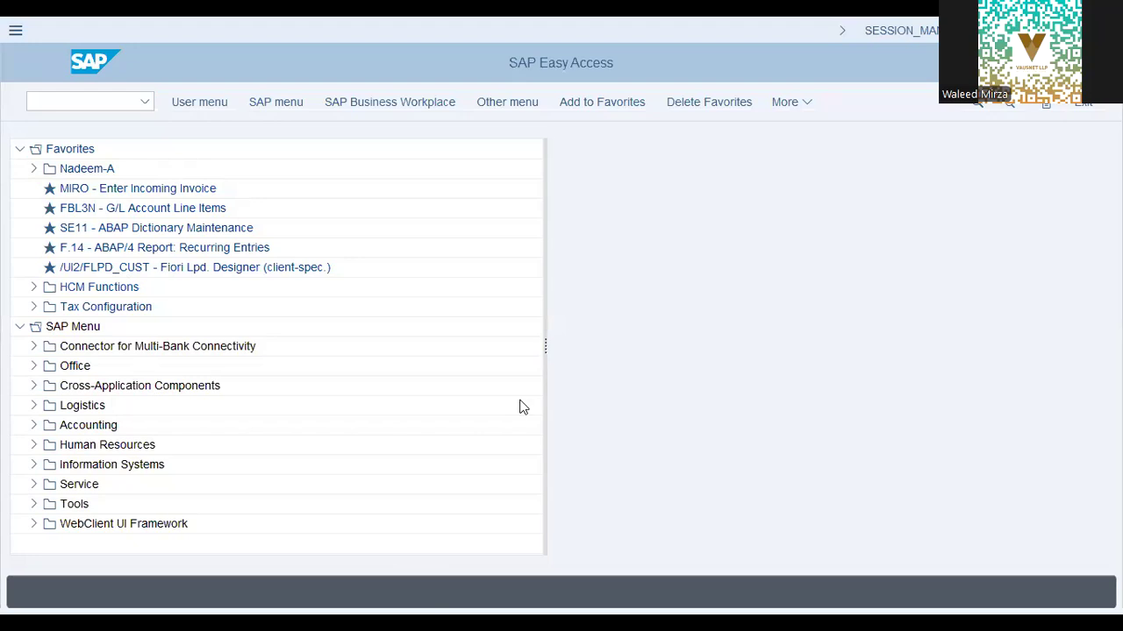
{"action": "key", "text": "alt+Tab"}
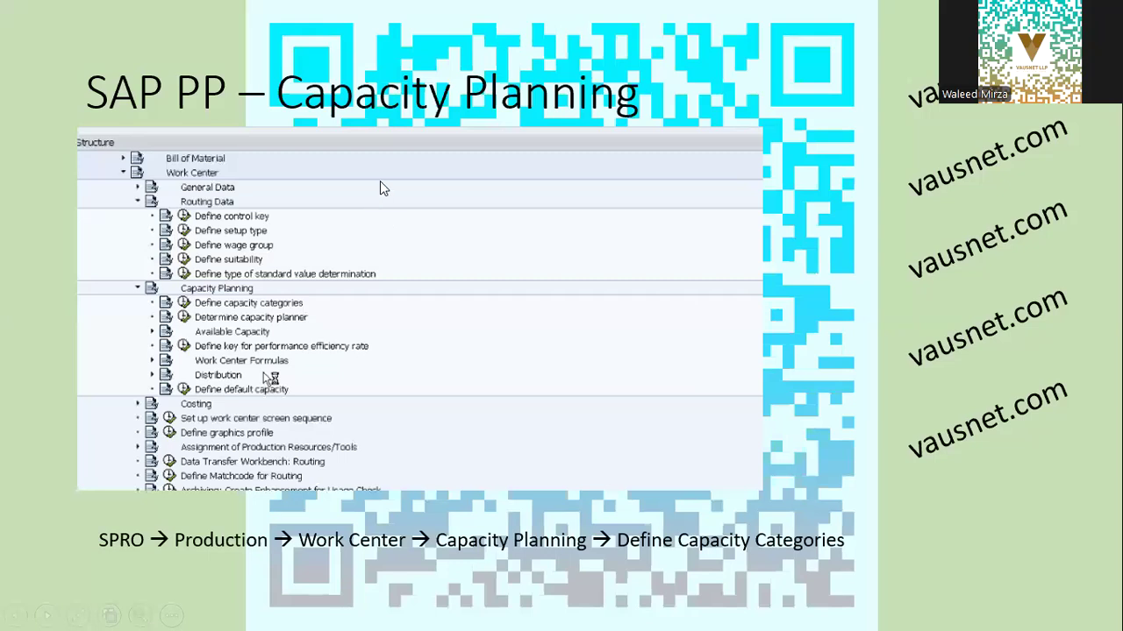
{"action": "key", "text": "alt+Tab"}
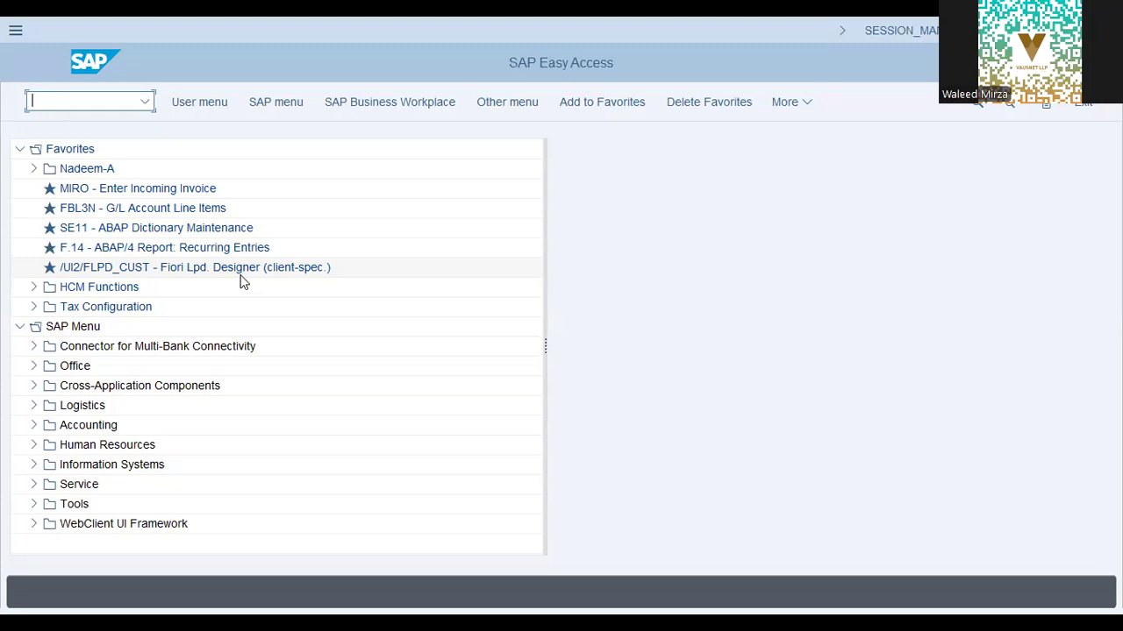
Open the SAP Reference IMG through transaction SPRO and look through its structure.
{"action": "type", "text": "n s"}
{"action": "key", "text": "BackSpace"}
{"action": "key", "text": "BackSpace"}
{"action": "key", "text": "BackSpace"}
{"action": "type", "text": "/n spro"}
{"action": "key", "text": "Return"}
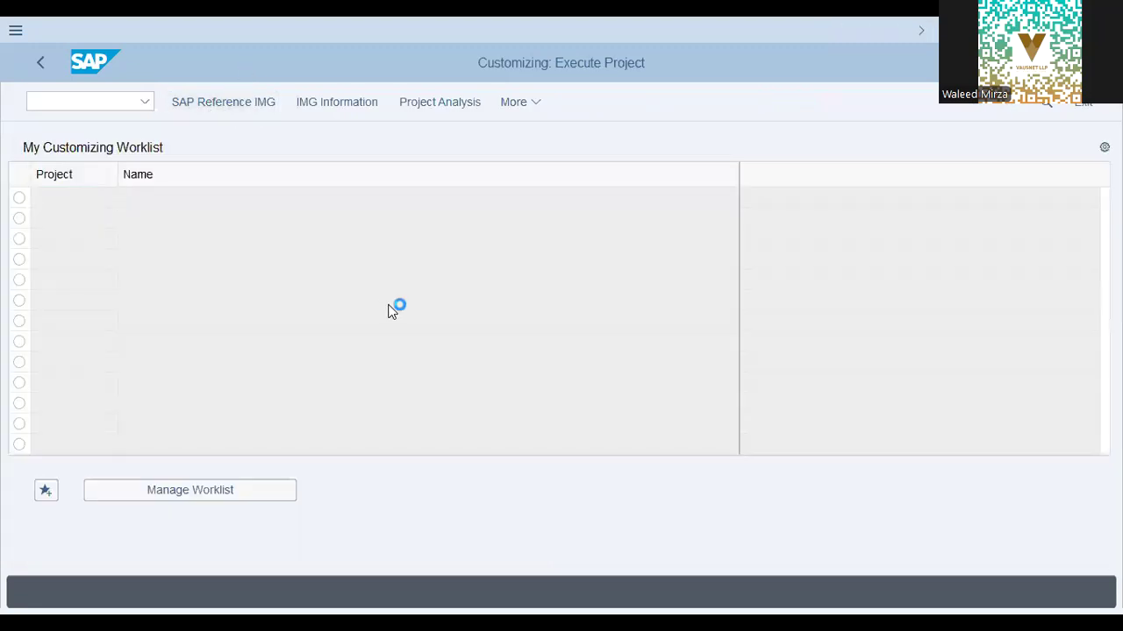
{"action": "key", "text": "F5"}
{"action": "scroll", "coordinate": [163, 438], "scroll_direction": "down", "scroll_amount": 1}
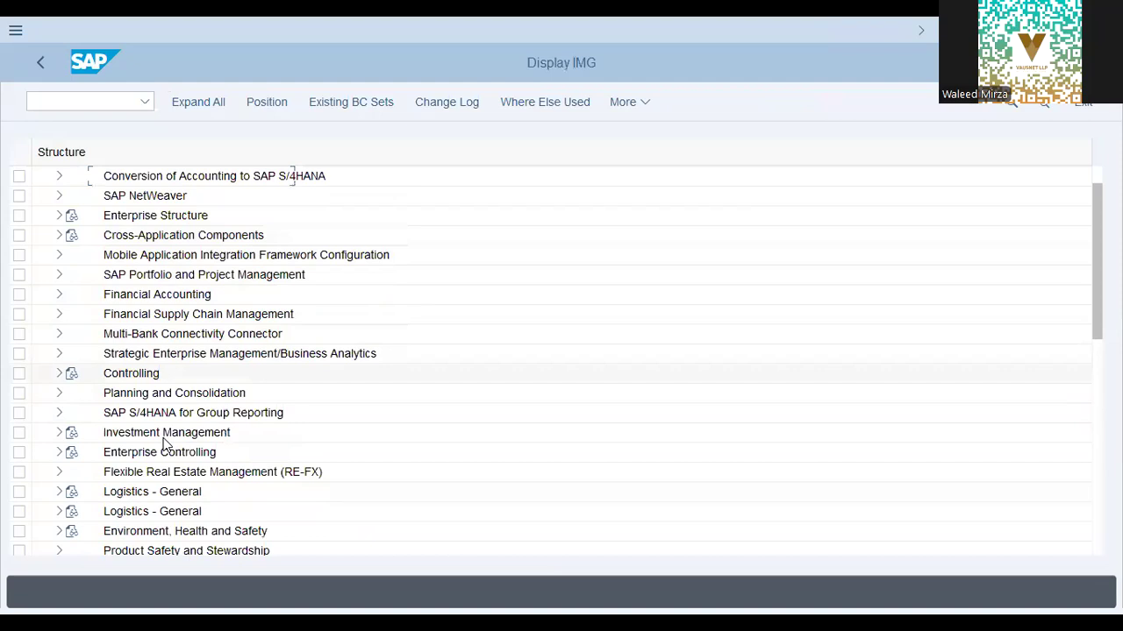
{"action": "scroll", "coordinate": [163, 443], "scroll_direction": "down", "scroll_amount": 5}
Open the work center creation screen with transaction CR01.
{"action": "left_click", "coordinate": [99, 102]}
{"action": "type", "text": "/n cr01"}
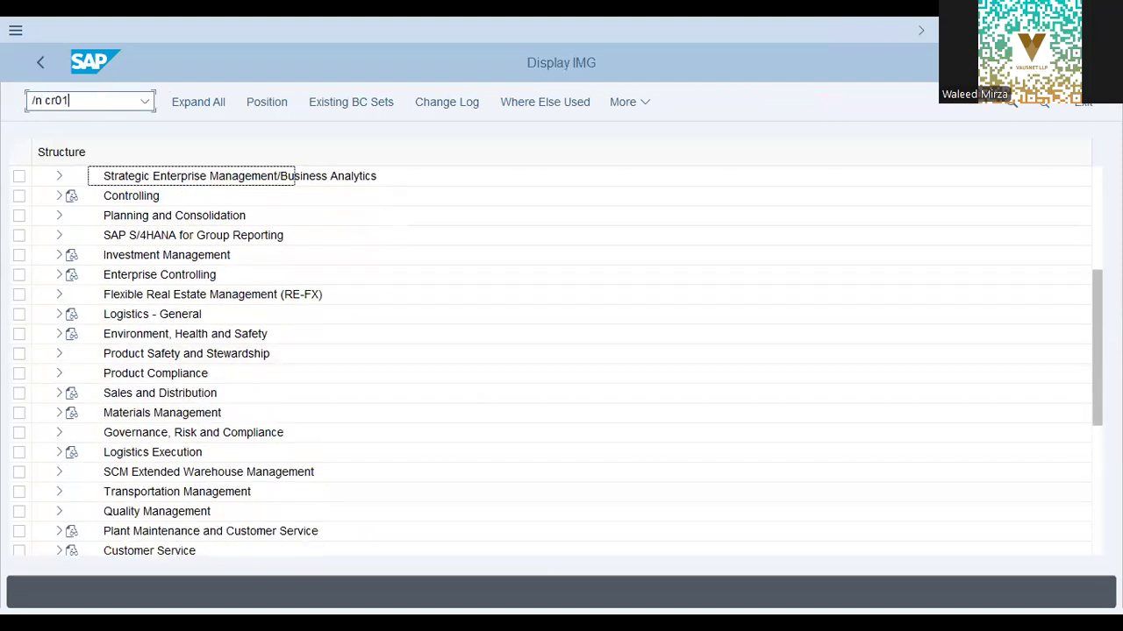
{"action": "key", "text": "Return"}
{"action": "left_click", "coordinate": [215, 253]}
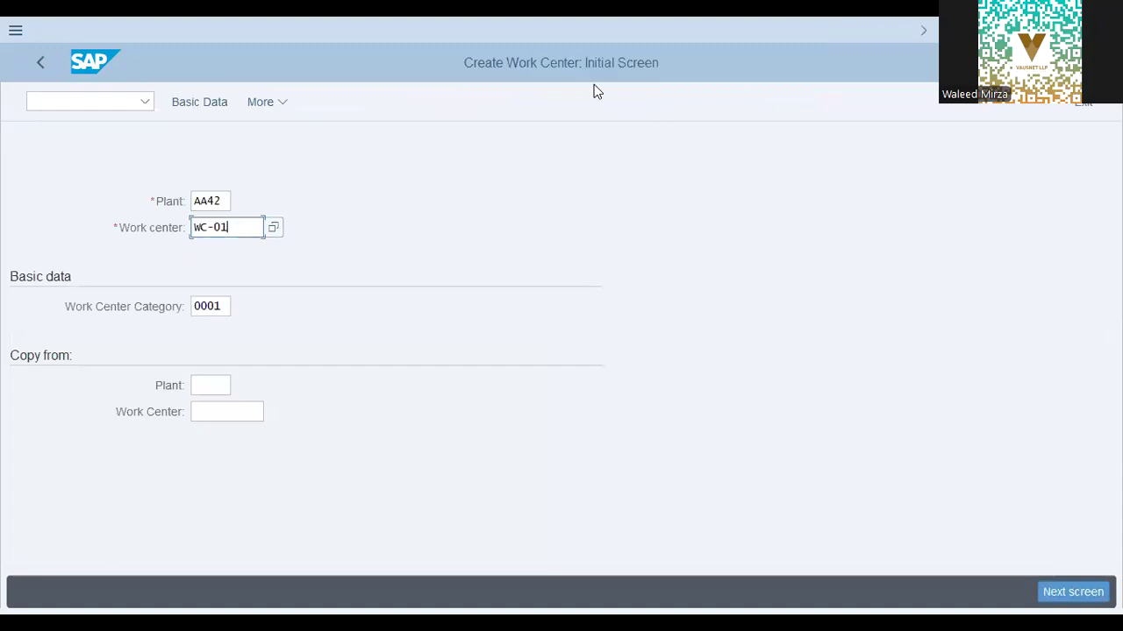
Choose work center category 0001 (Machine) for WC-01 in plant AA42 and continue to its basic data.
{"action": "left_click", "coordinate": [223, 304]}
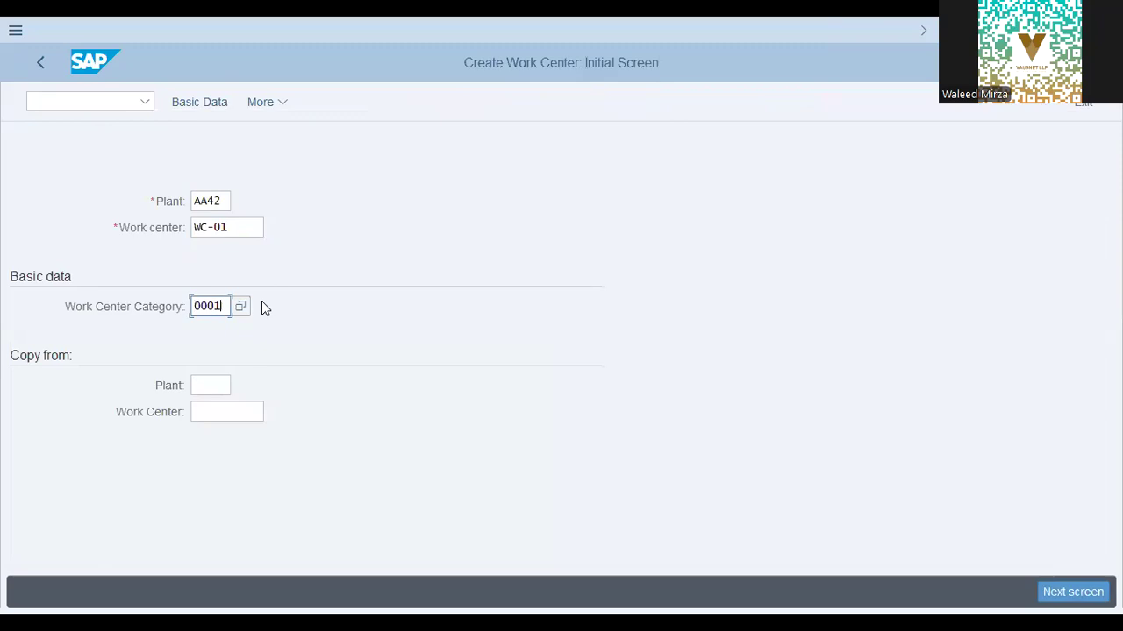
{"action": "left_click", "coordinate": [238, 306]}
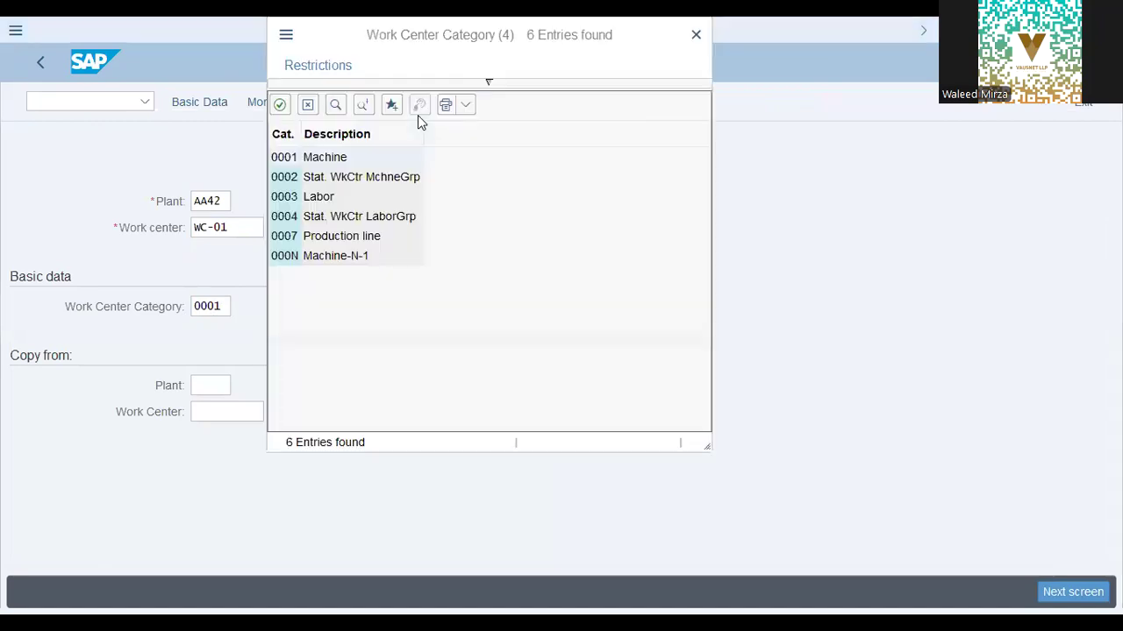
{"action": "left_click", "coordinate": [316, 158]}
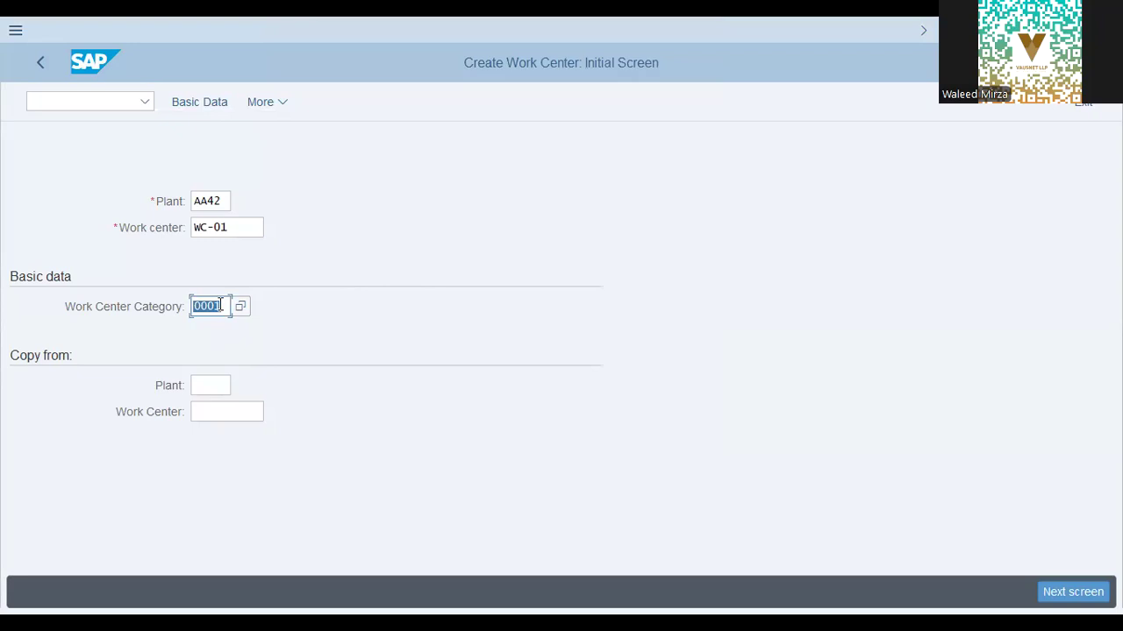
{"action": "left_click", "coordinate": [217, 104]}
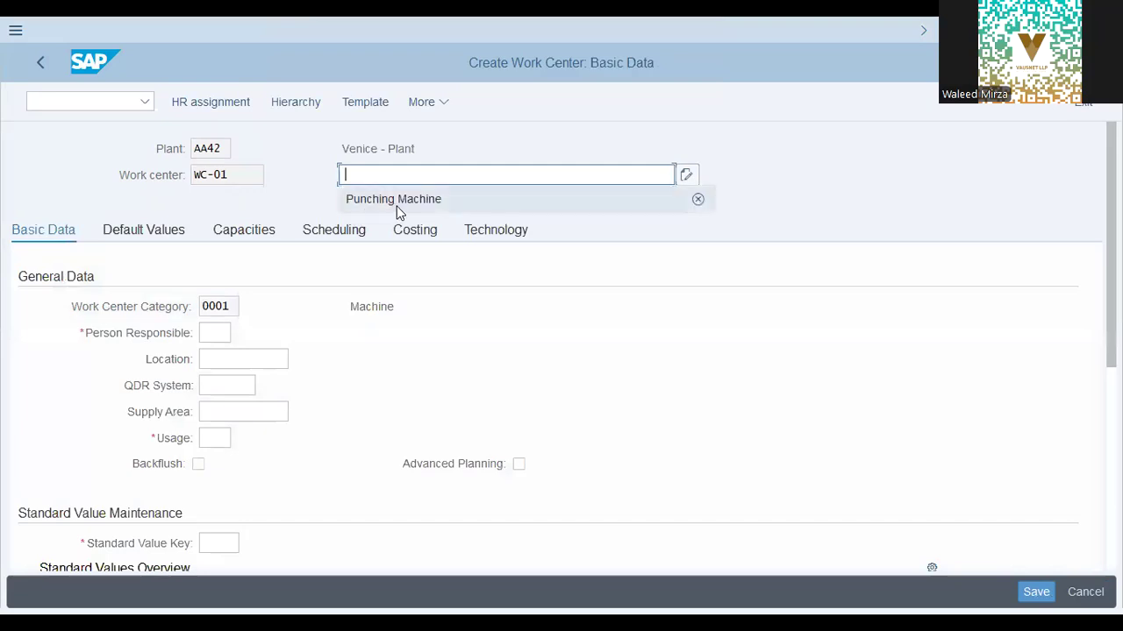
Describe the work center as Punching Machine and enter the code of the person responsible.
{"action": "left_click", "coordinate": [397, 210]}
{"action": "left_click", "coordinate": [216, 332]}
{"action": "type", "text": "jim"}
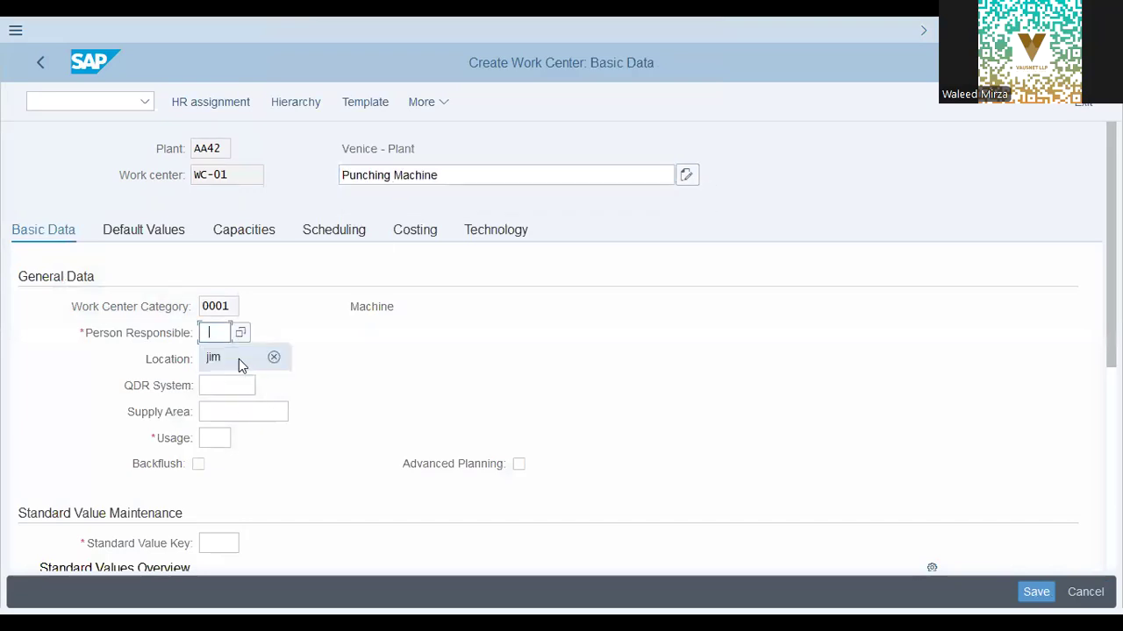
{"action": "left_click", "coordinate": [231, 361]}
{"action": "key", "text": "BackSpace"}
{"action": "key", "text": "BackSpace"}
{"action": "key", "text": "BackSpace"}
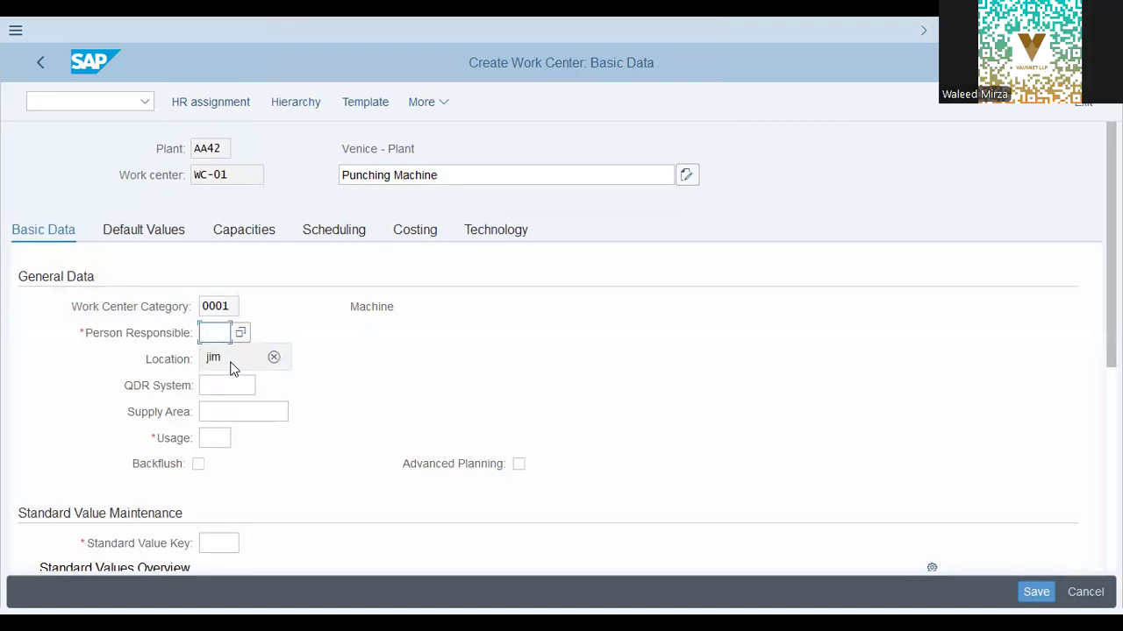
{"action": "left_click", "coordinate": [232, 368]}
Set the work center's task list usage to 001, only routings.
{"action": "key", "text": "Tab"}
{"action": "key", "text": "Tab"}
{"action": "key", "text": "Tab"}
{"action": "left_click", "coordinate": [242, 438]}
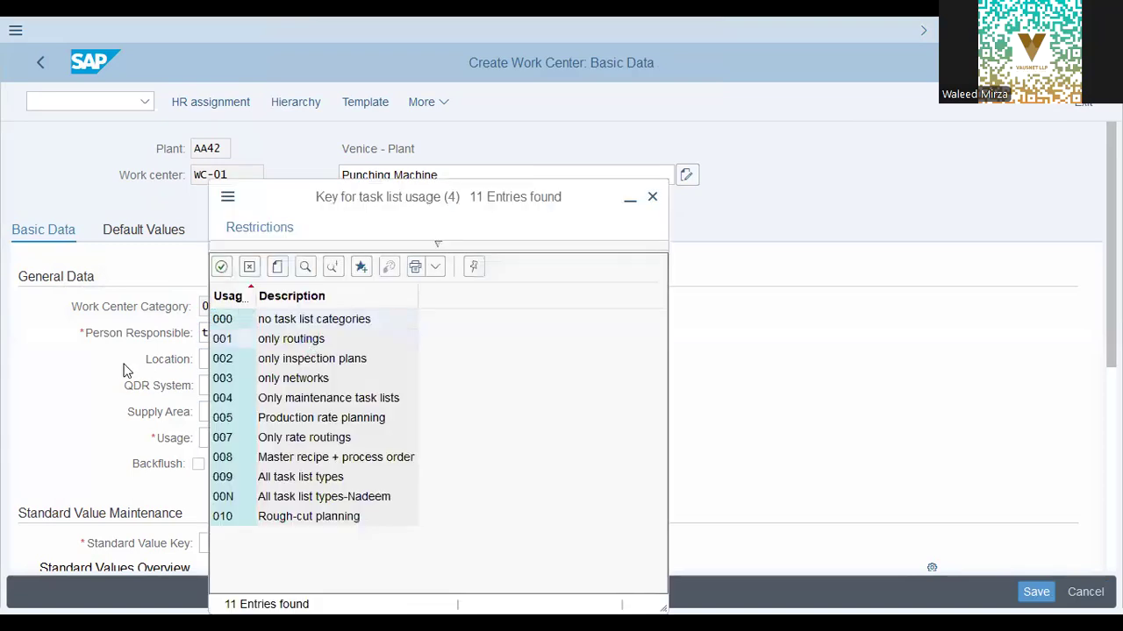
{"action": "double_click", "coordinate": [290, 339]}
Set the work center's standard value key to SAP1 and submit the basic data for checking.
{"action": "scroll", "coordinate": [67, 444], "scroll_direction": "down", "scroll_amount": 2}
{"action": "left_click", "coordinate": [216, 457]}
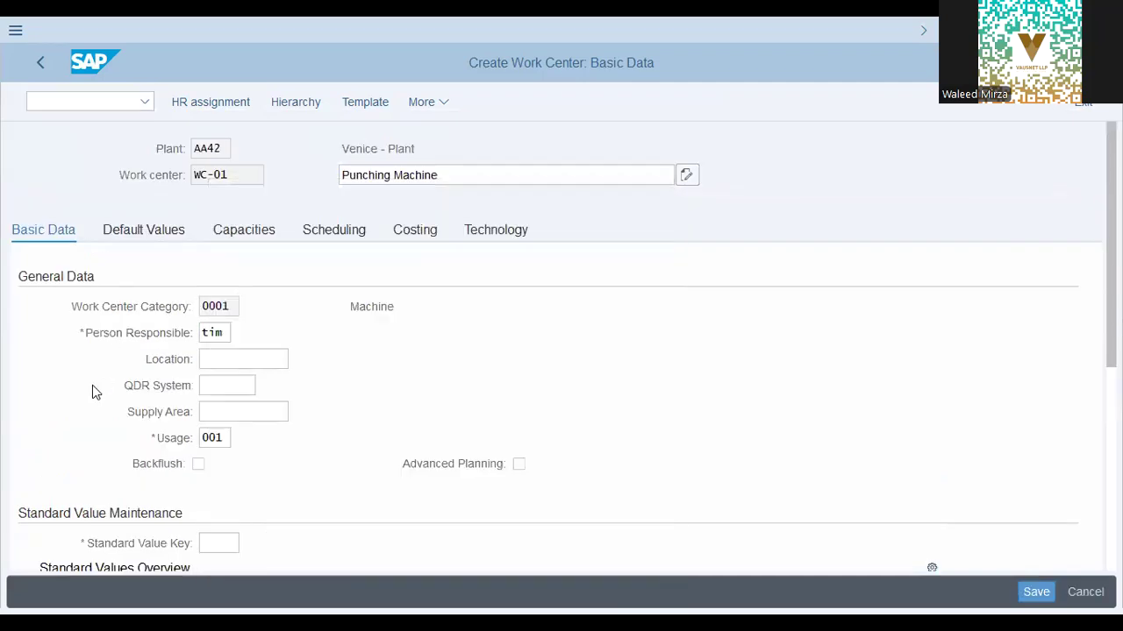
{"action": "scroll", "coordinate": [92, 385], "scroll_direction": "down", "scroll_amount": 3}
{"action": "key", "text": "Return"}
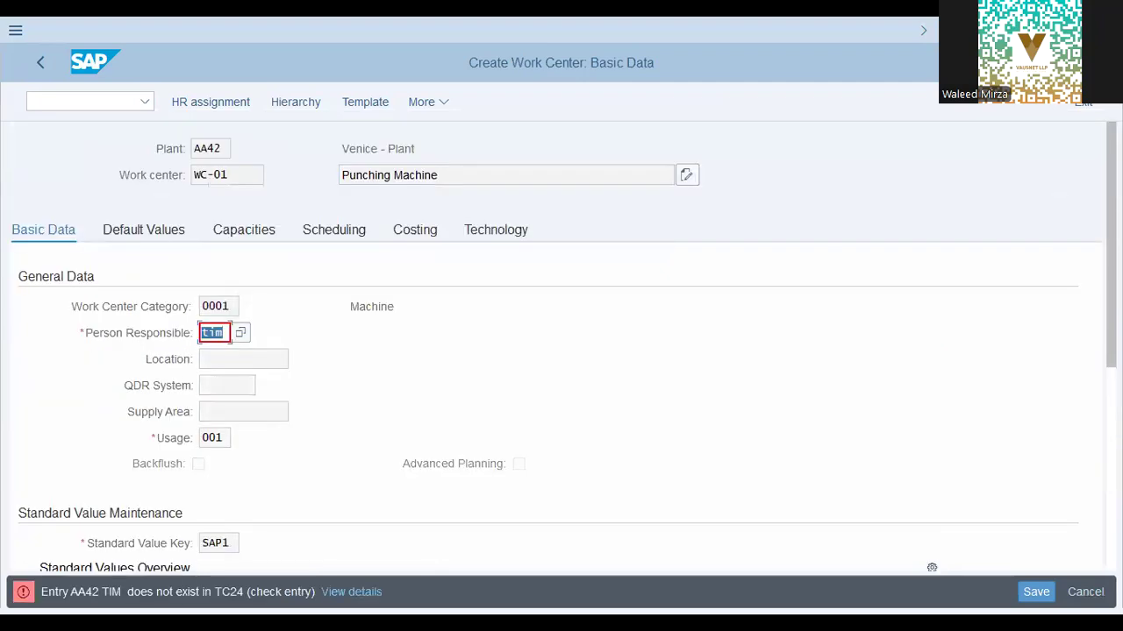
Open table view maintenance, transaction SM30, in a new session.
{"action": "left_click_drag", "start_coordinate": [216, 596], "coordinate": [246, 599]}
{"action": "left_click", "coordinate": [92, 104]}
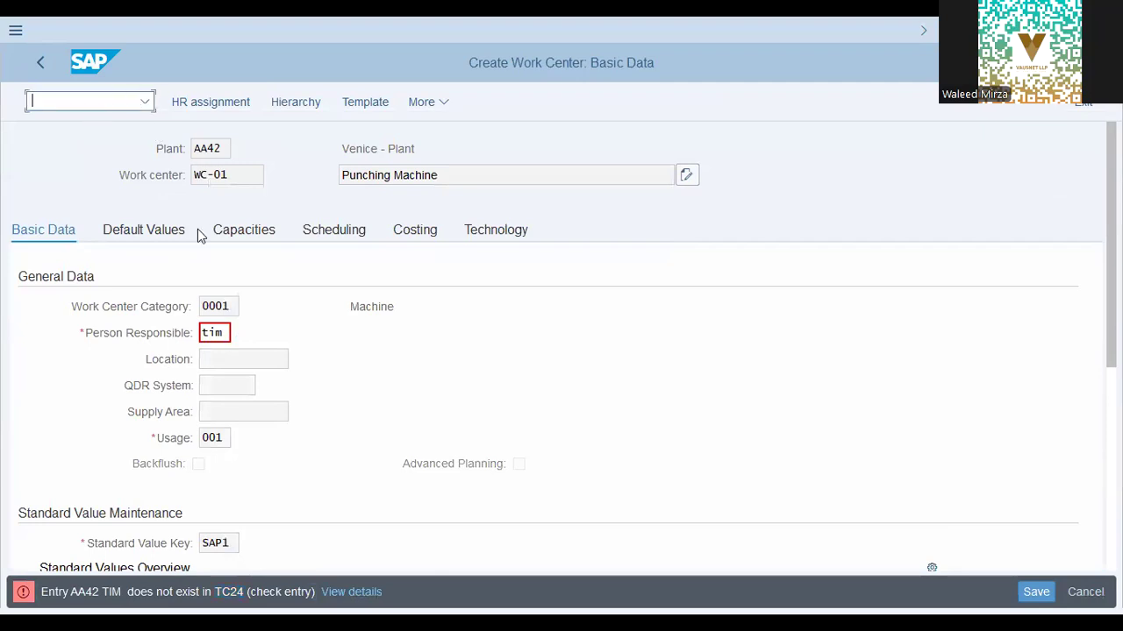
{"action": "type", "text": "/o sm30"}
{"action": "key", "text": "Return"}
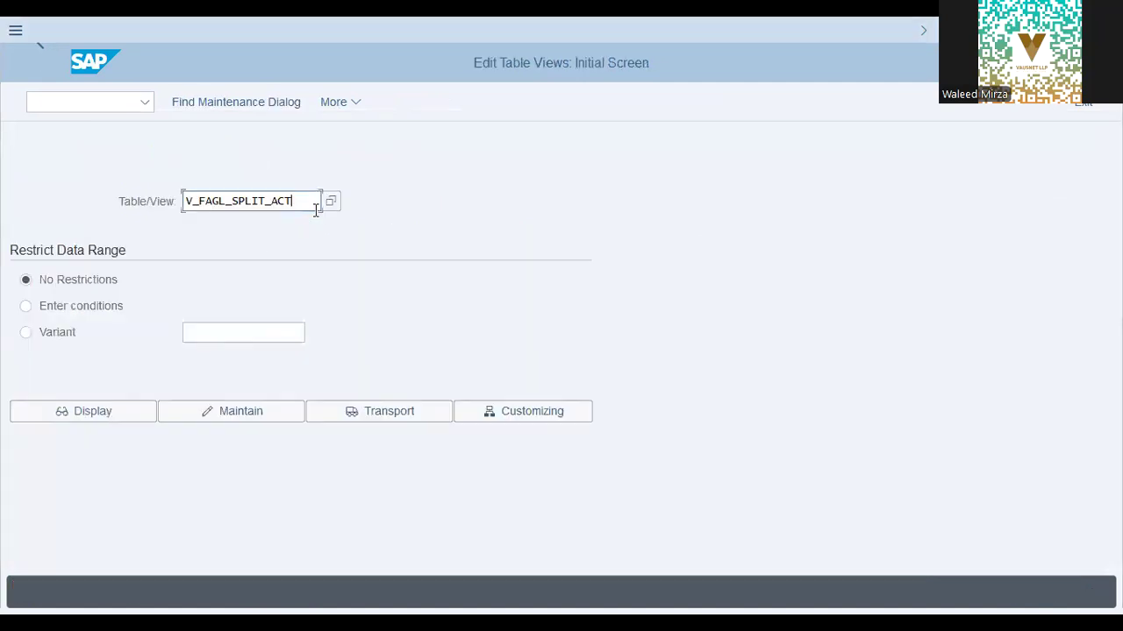
Find the maintenance dialog for table TC24 and open it for adding new entries.
{"action": "key", "text": "BackSpace"}
{"action": "type", "text": "TC24"}
{"action": "key", "text": "Tab"}
{"action": "key", "text": "Tab"}
{"action": "key", "text": "Tab"}
{"action": "key", "text": "Tab"}
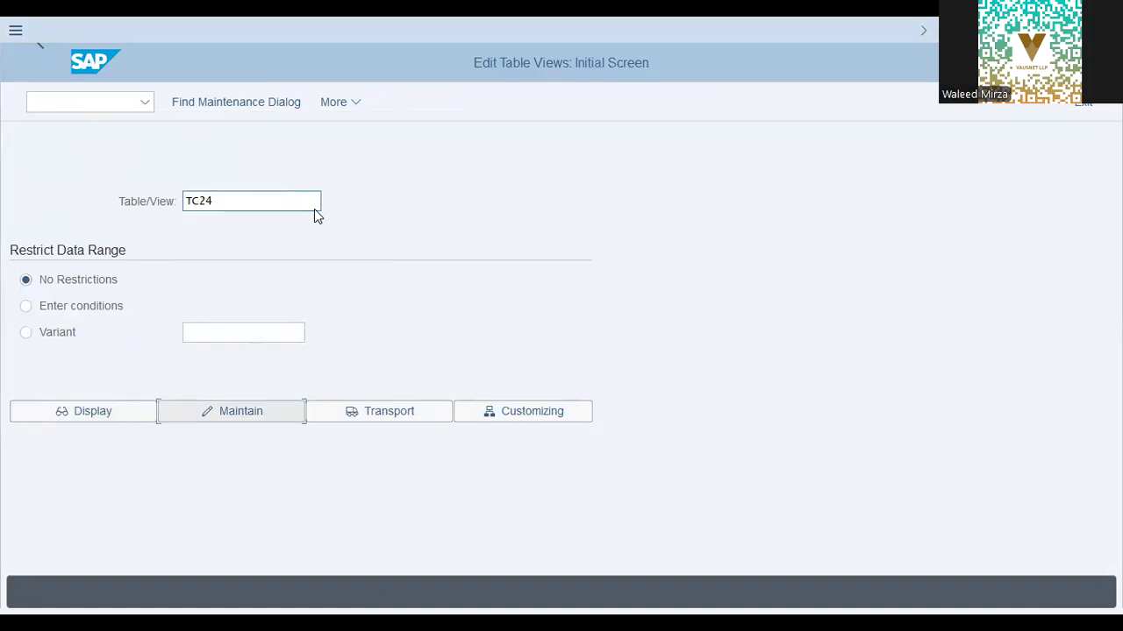
{"action": "left_click", "coordinate": [280, 413]}
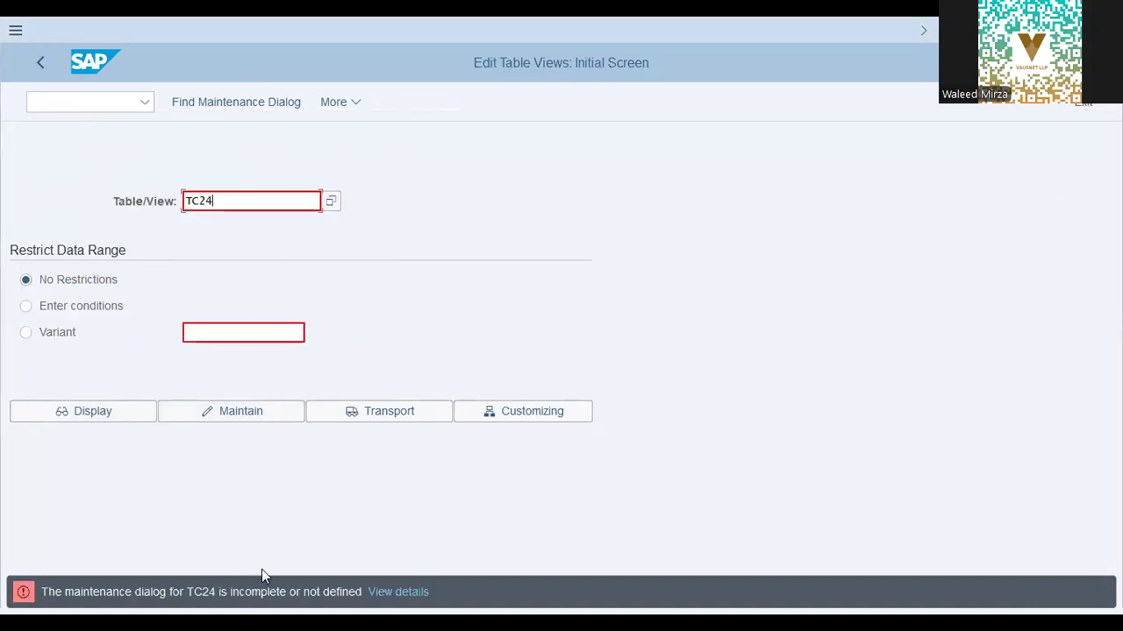
{"action": "left_click", "coordinate": [220, 102]}
{"action": "left_click", "coordinate": [503, 398]}
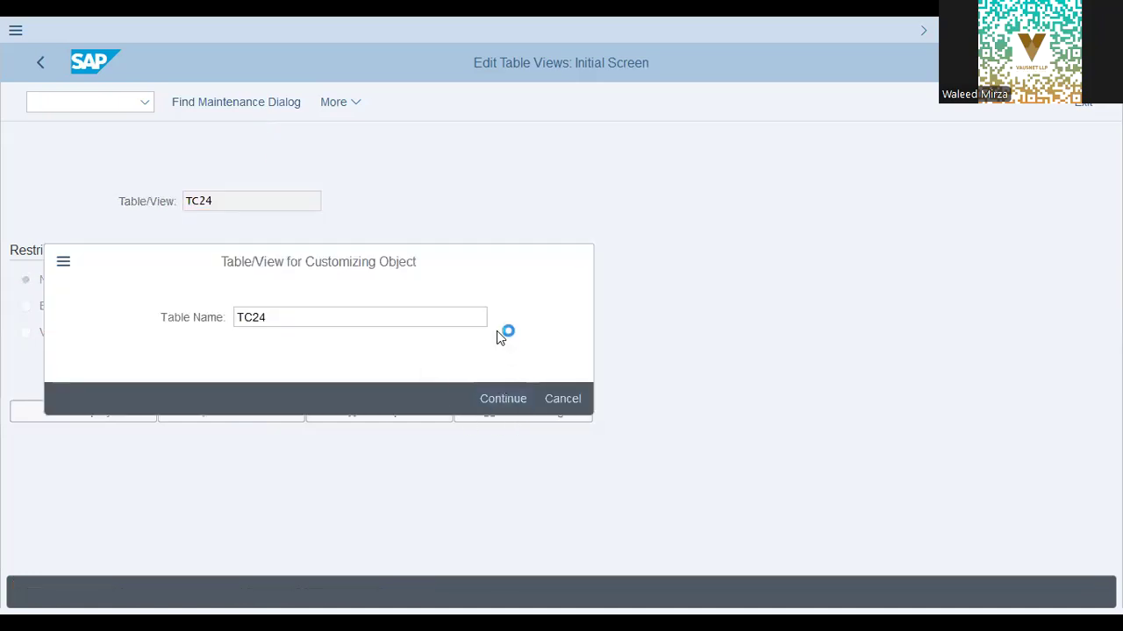
{"action": "left_click", "coordinate": [261, 415]}
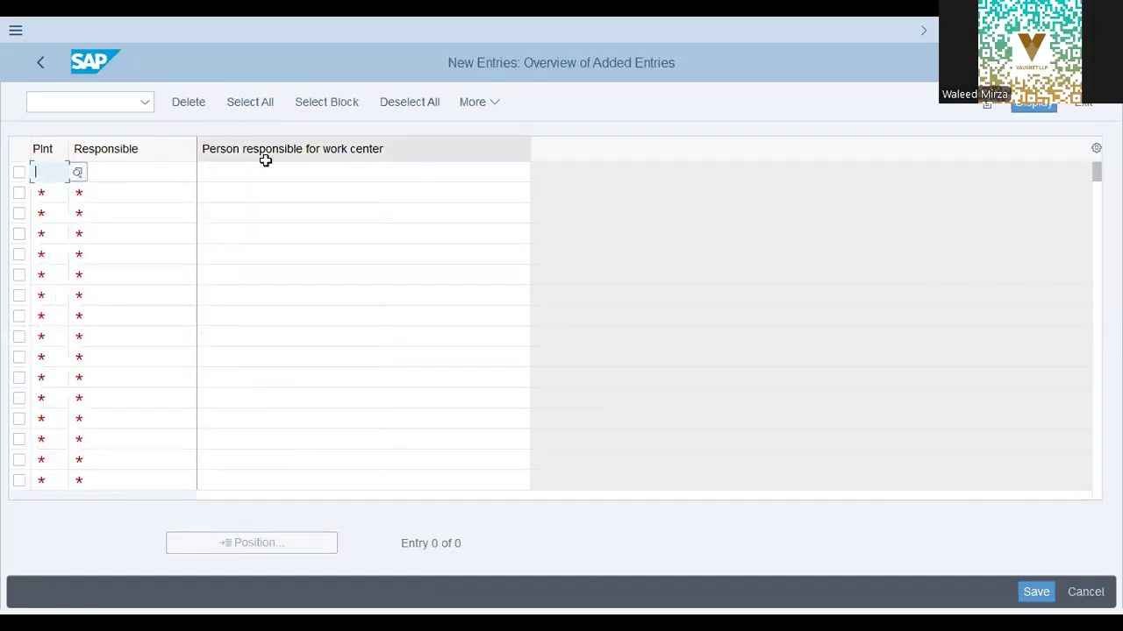
Add an entry for plant AA42 with the responsible person's code, described by the person's name followed by -AA42.
{"action": "type", "text": "aa42"}
{"action": "key", "text": "Tab"}
{"action": "type", "text": "tim"}
{"action": "key", "text": "Tab"}
{"action": "type", "text": "tim"}
{"action": "key", "text": "BackSpace"}
{"action": "key", "text": "BackSpace"}
{"action": "key", "text": "BackSpace"}
{"action": "type", "text": "TIM-"}
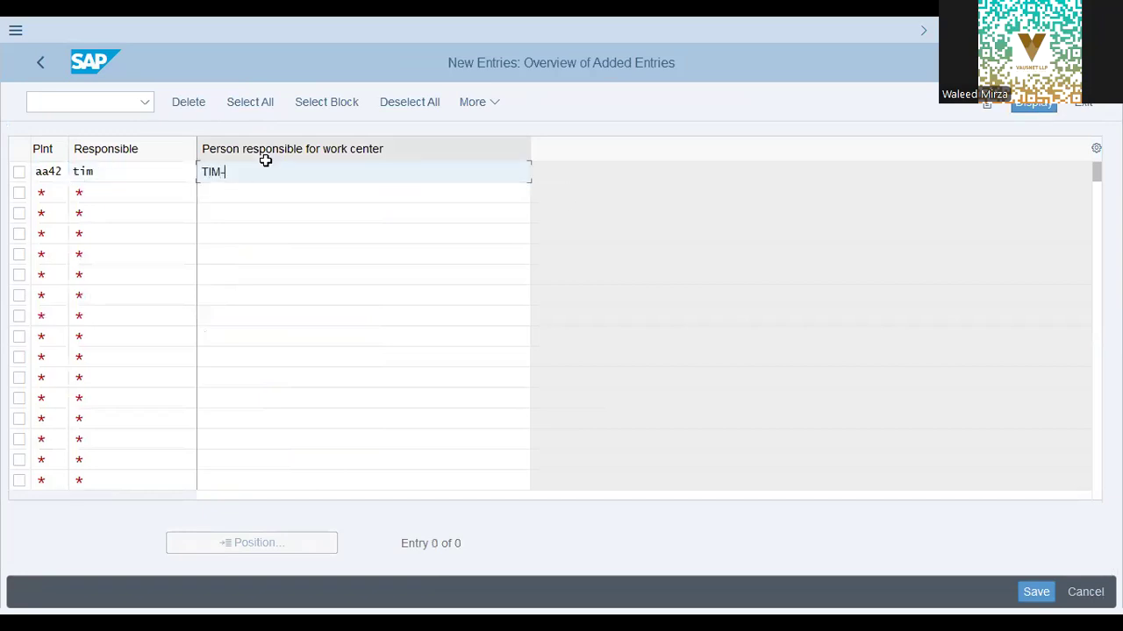
{"action": "type", "text": "AA42"}
{"action": "key", "text": "Return"}
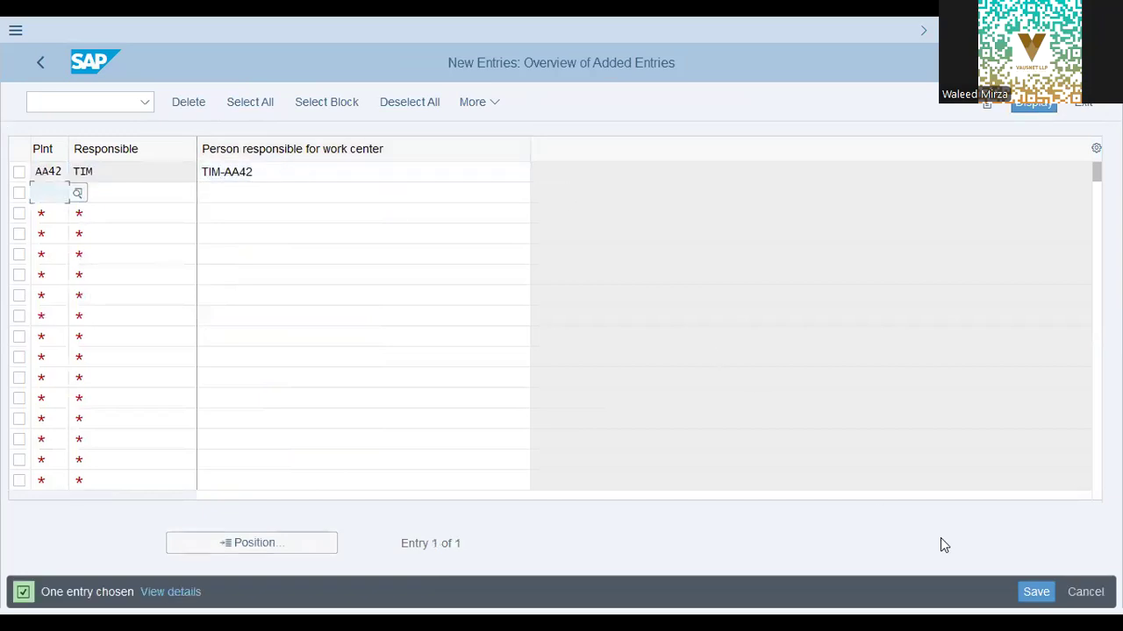
Save the new responsible-person entry under the SAP PP Config - T68 customizing request.
{"action": "left_click", "coordinate": [1034, 592]}
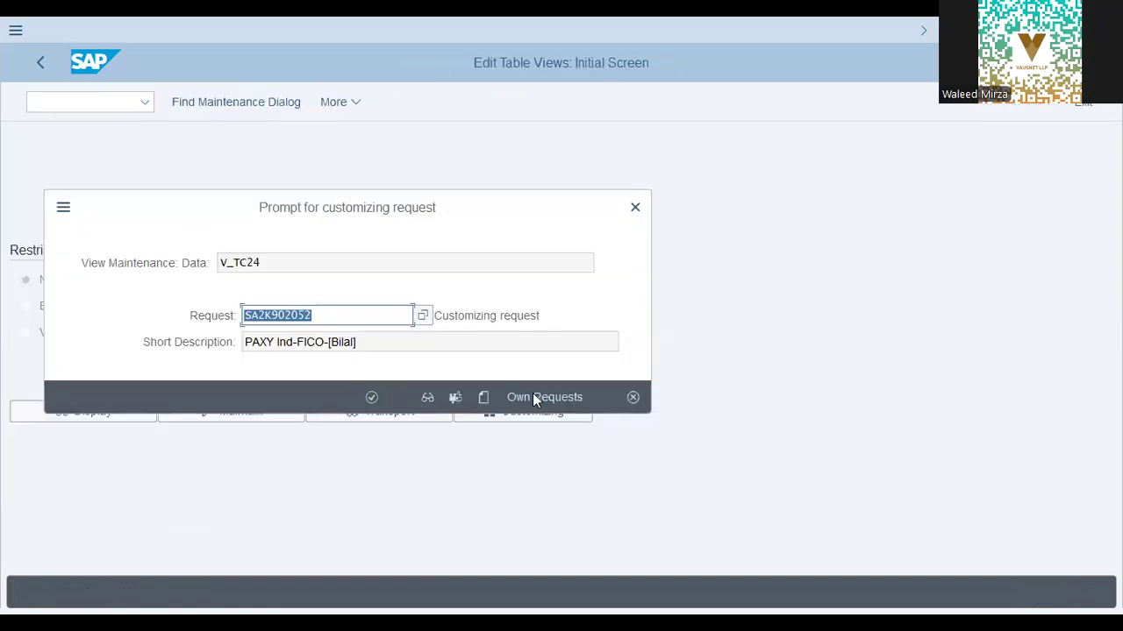
{"action": "key", "text": "Return"}
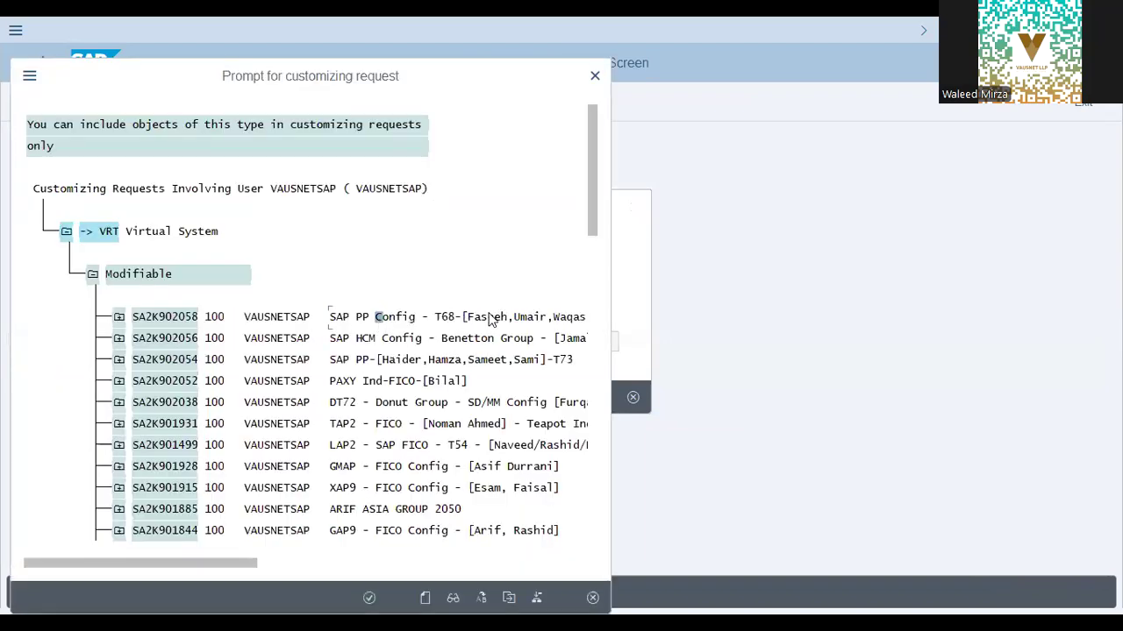
{"action": "left_click", "coordinate": [478, 360]}
{"action": "double_click", "coordinate": [452, 317]}
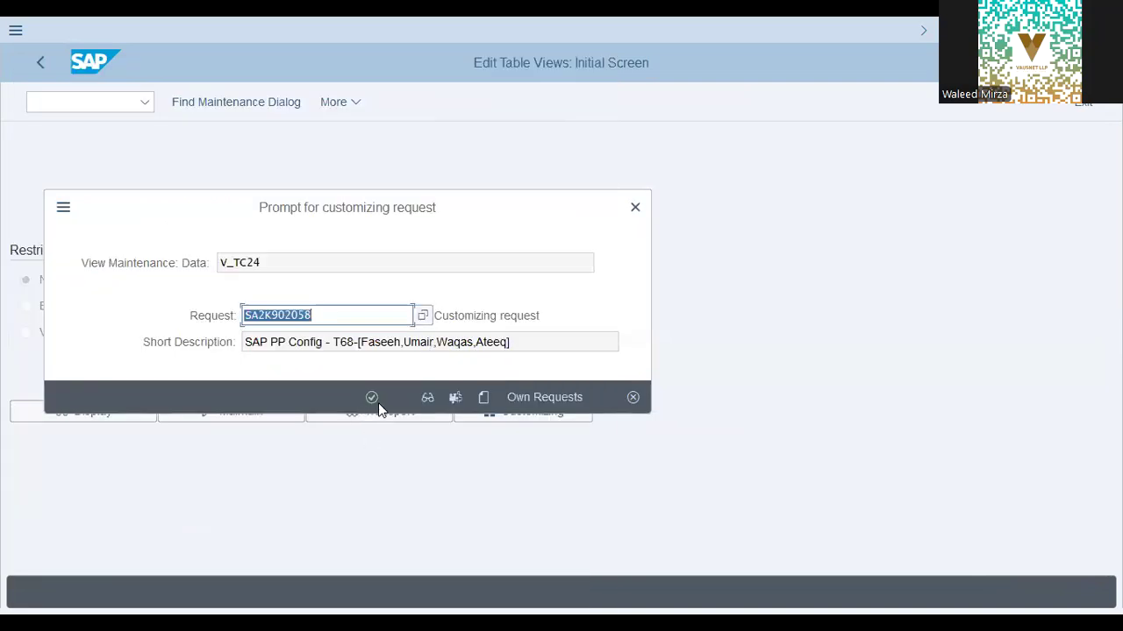
{"action": "left_click", "coordinate": [376, 397]}
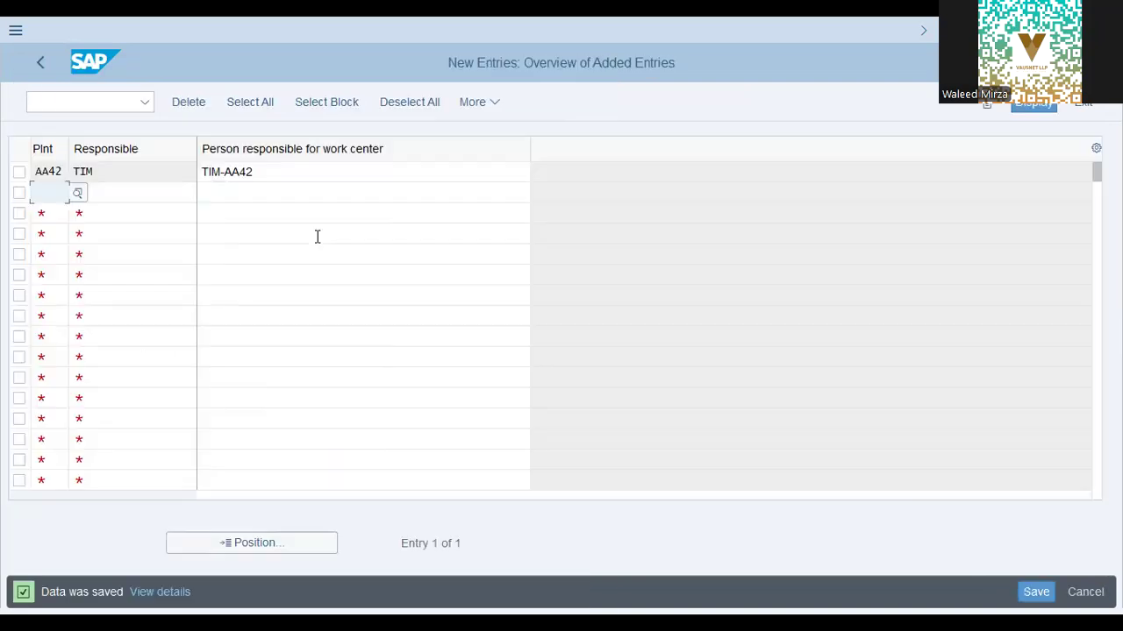
Return to the creation of work center WC-01 and open its capacity overview.
{"action": "left_click", "coordinate": [38, 65]}
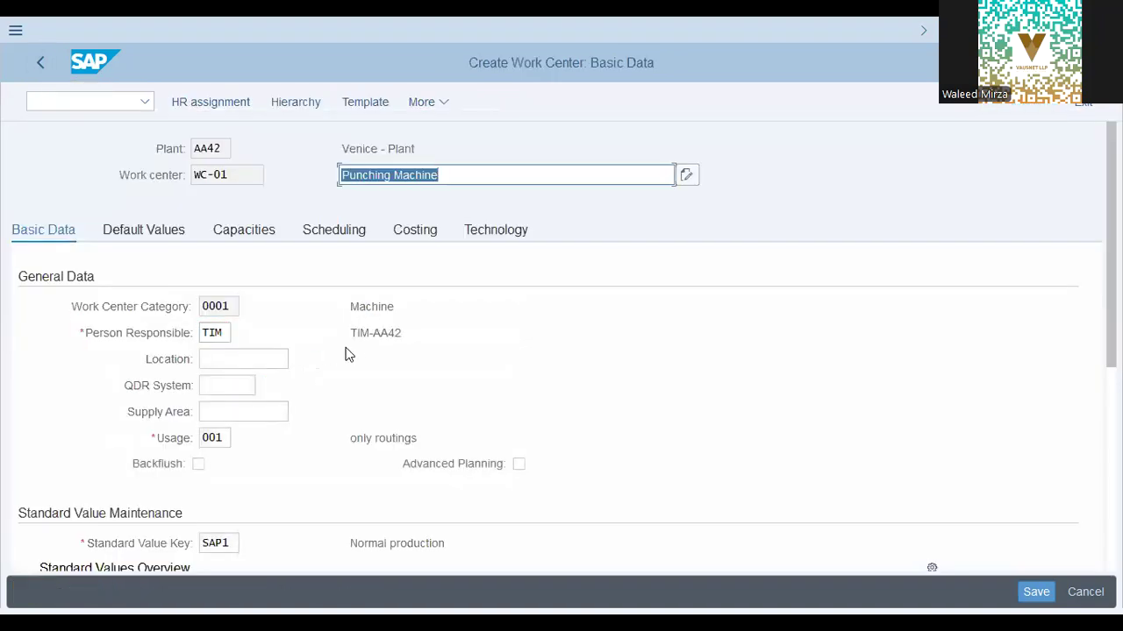
{"action": "left_click", "coordinate": [359, 333]}
{"action": "left_click", "coordinate": [237, 232]}
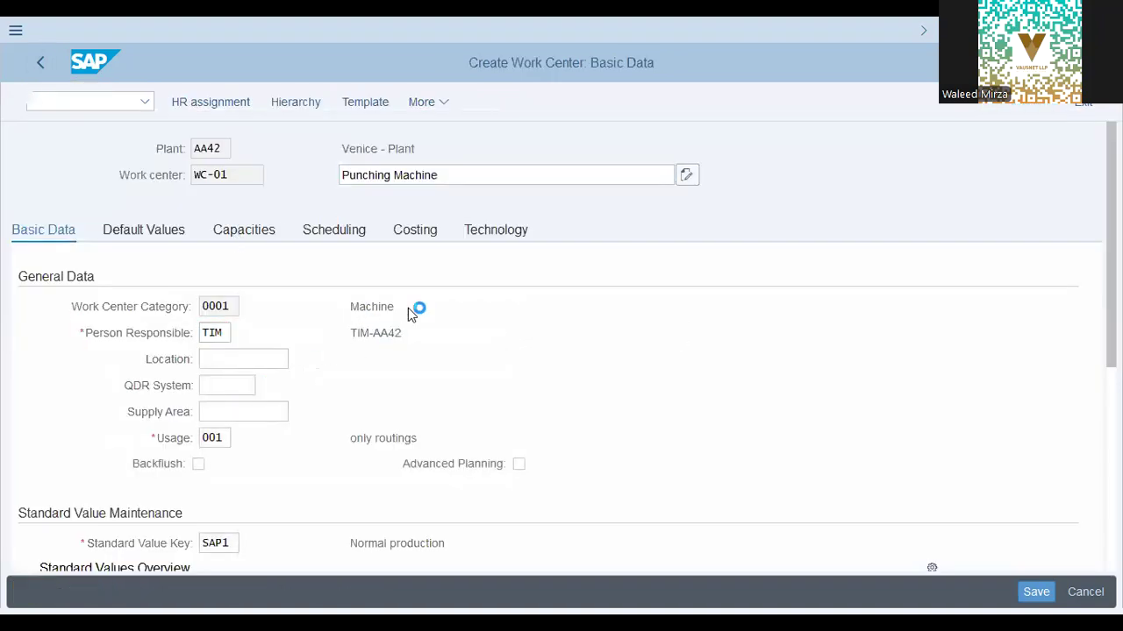
Examine the capacity category, pooled capacity and formula fields in the capacity overview of the Punching Machine work center.
{"action": "left_click", "coordinate": [231, 306]}
{"action": "left_click", "coordinate": [231, 517]}
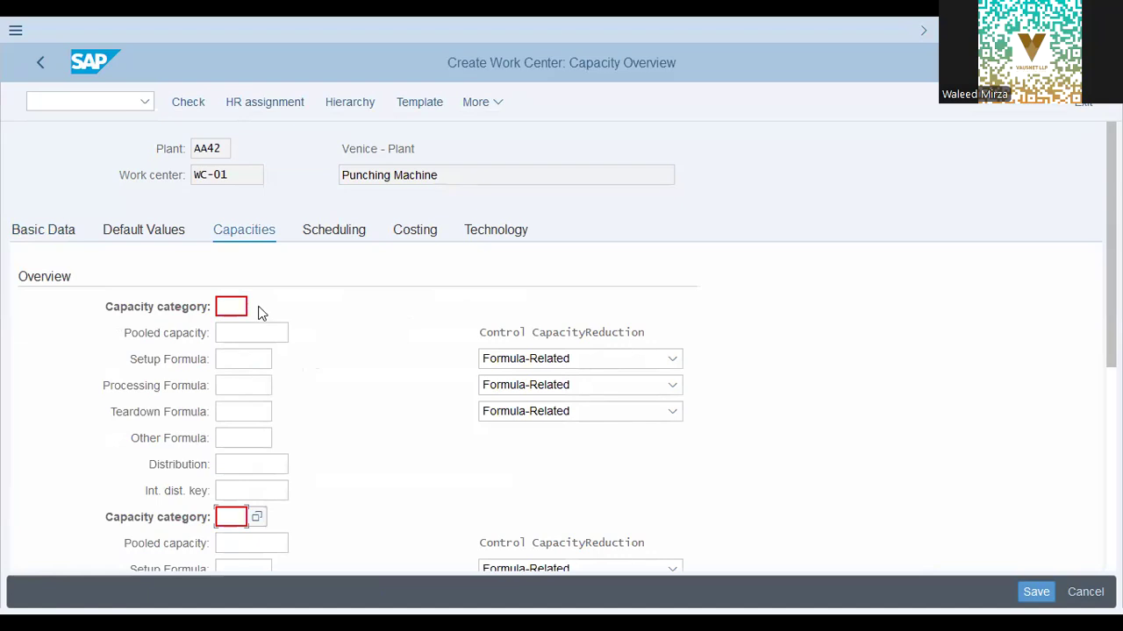
{"action": "left_click", "coordinate": [317, 518]}
{"action": "left_click_drag", "start_coordinate": [459, 179], "coordinate": [65, 200]}
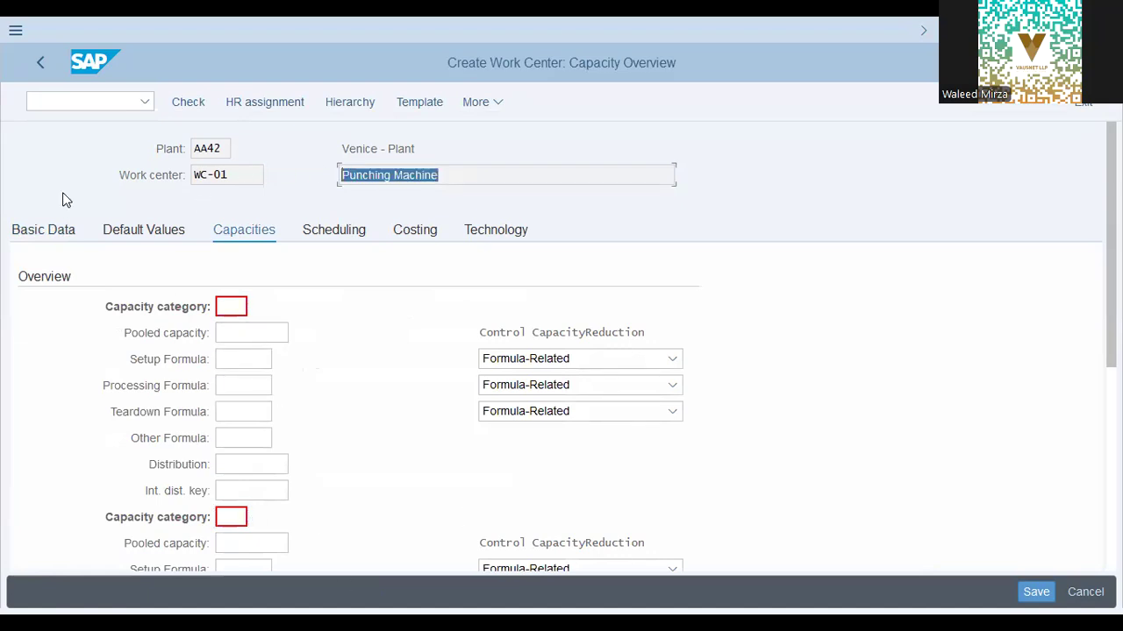
{"action": "left_click", "coordinate": [461, 174]}
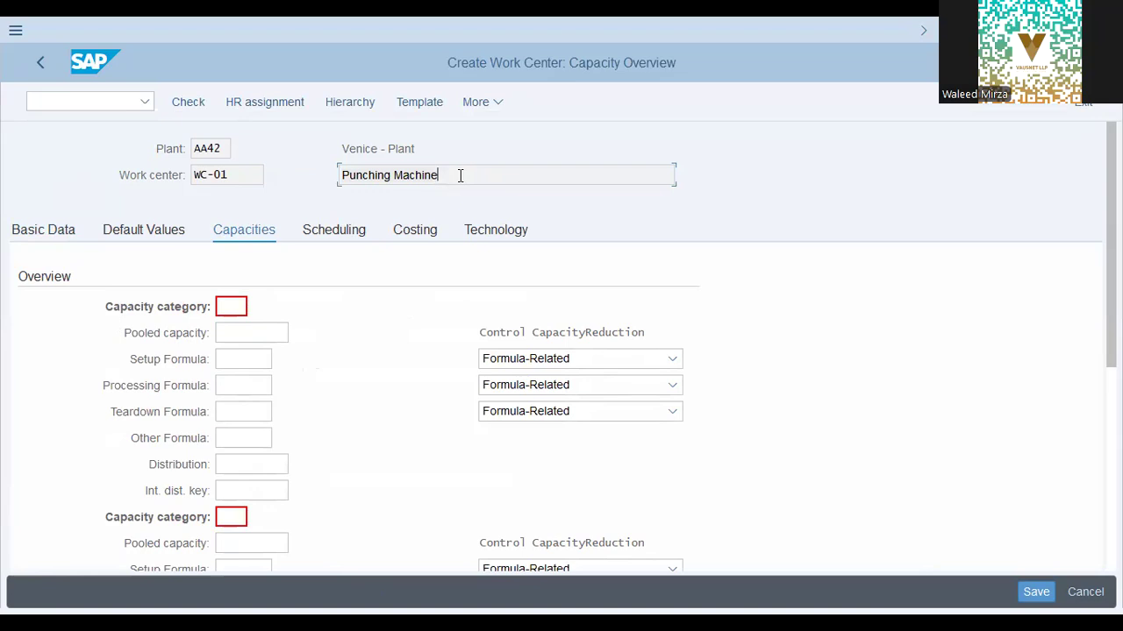
{"action": "left_click_drag", "start_coordinate": [425, 175], "coordinate": [414, 175]}
{"action": "left_click", "coordinate": [225, 362]}
{"action": "left_click", "coordinate": [242, 547]}
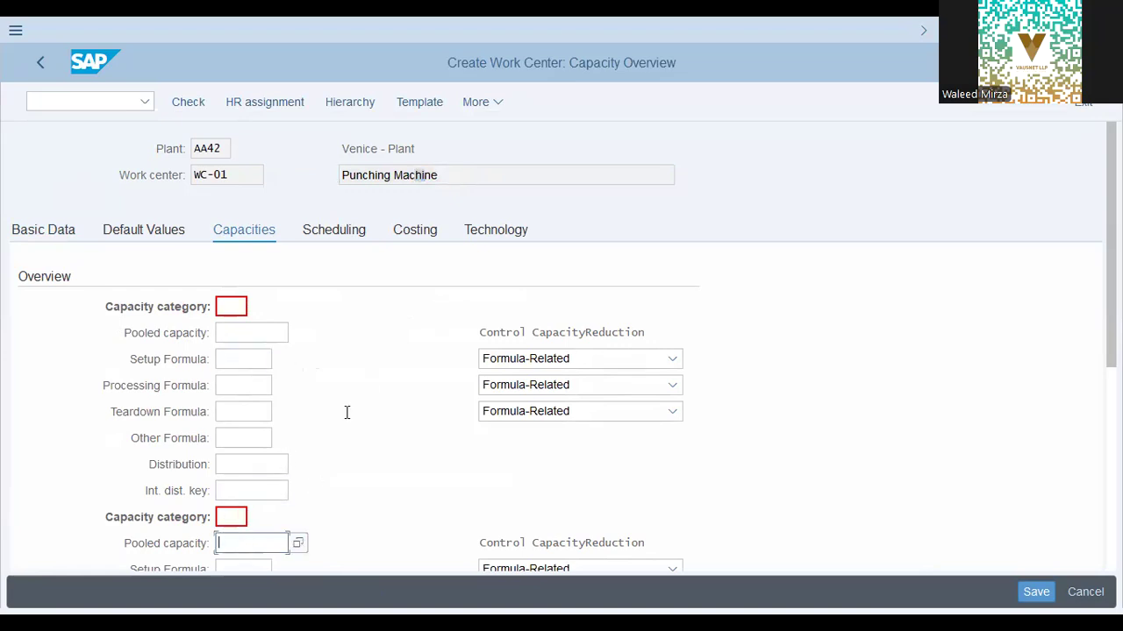
{"action": "left_click", "coordinate": [240, 301]}
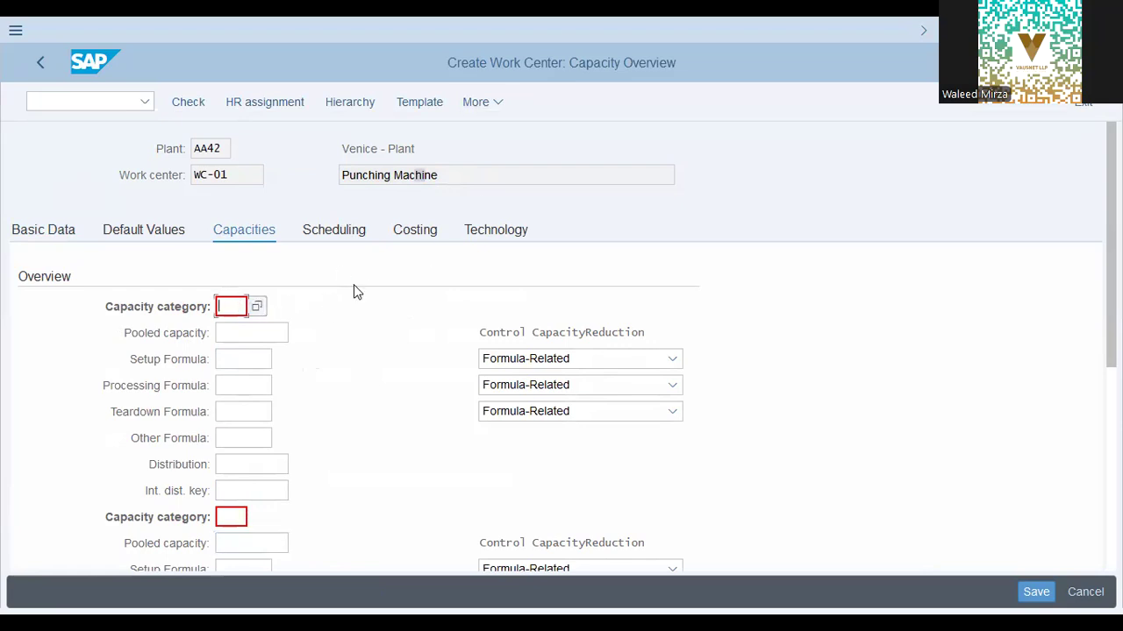
Switch back to the responsible-person entries session and open the SAP Customizing Implementation Guide through transaction SPRO.
{"action": "left_click", "coordinate": [40, 65]}
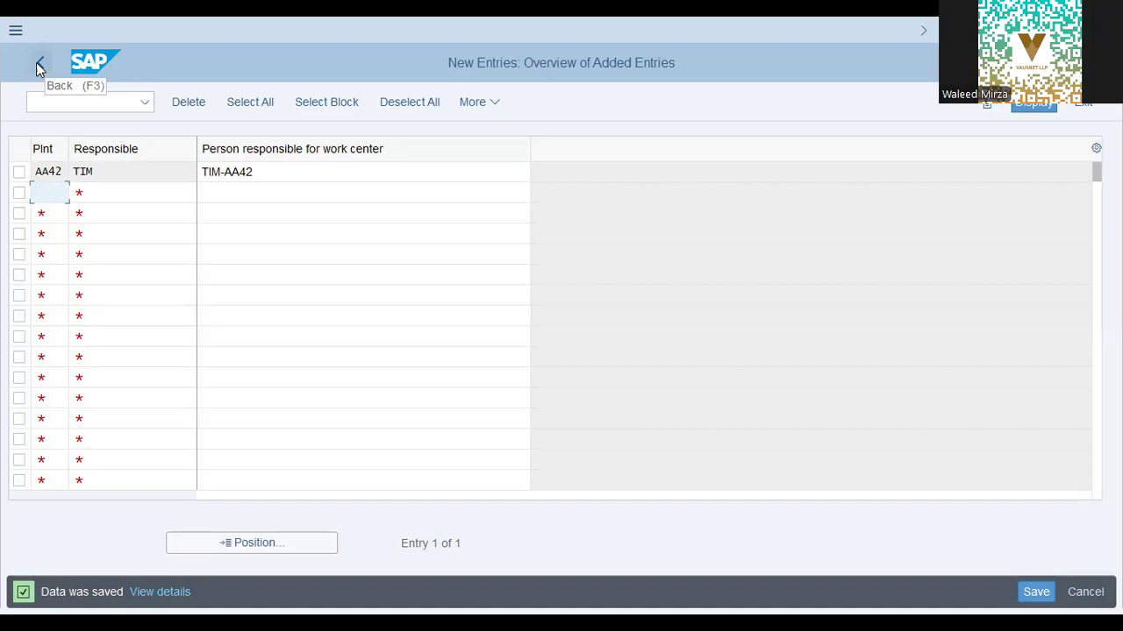
{"action": "key", "text": "alt+Tab"}
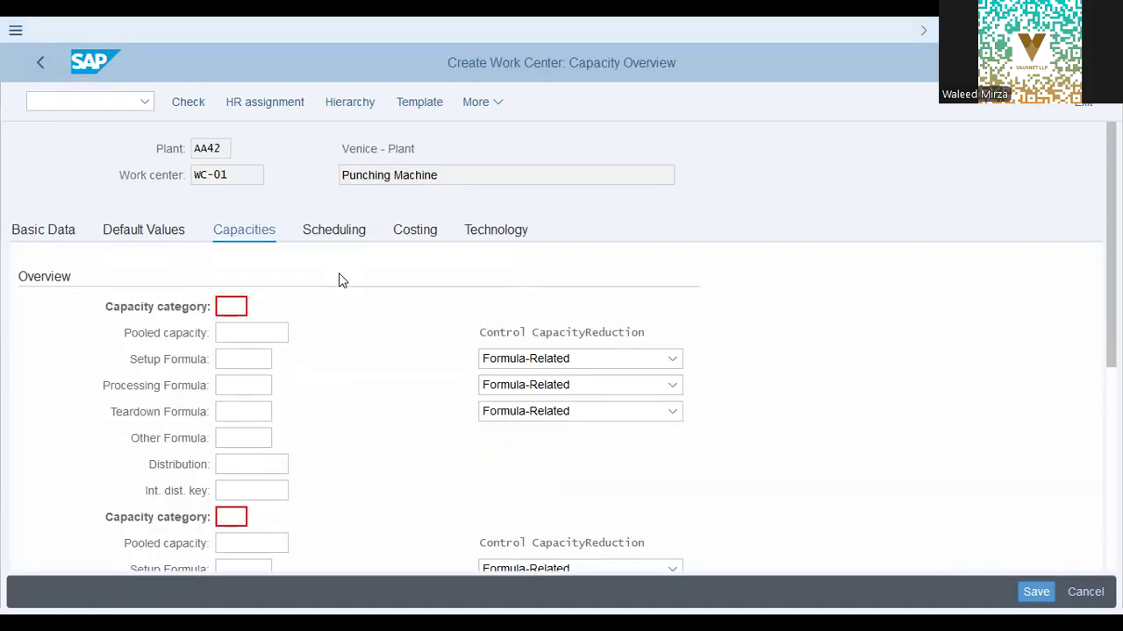
{"action": "key", "text": "alt+Tab"}
{"action": "left_click", "coordinate": [91, 106]}
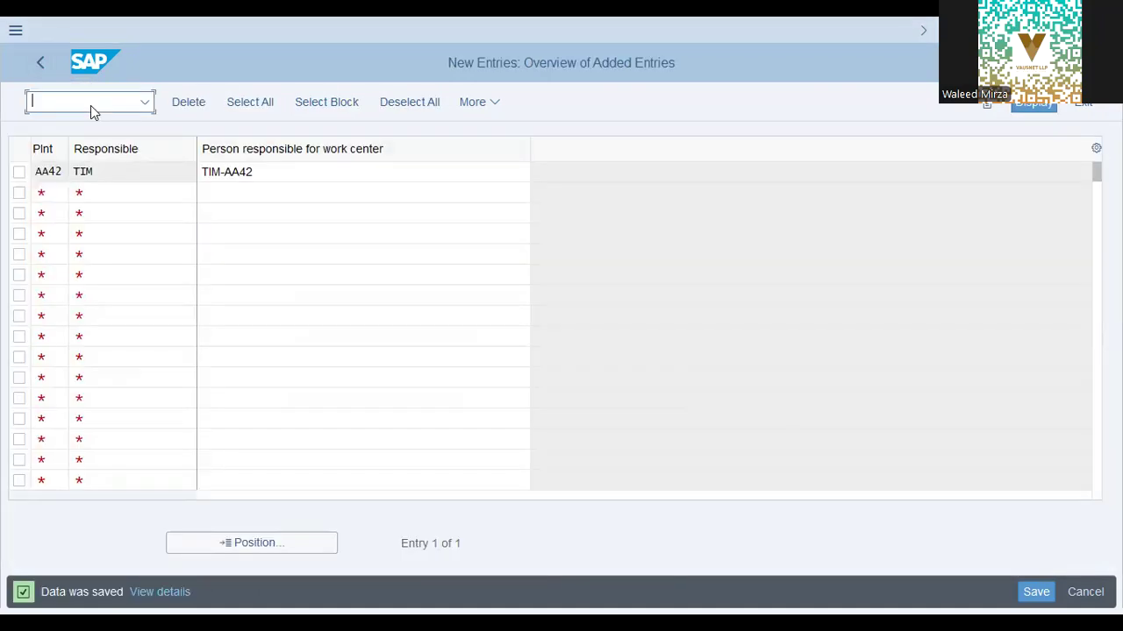
{"action": "type", "text": "/nSPRO"}
{"action": "key", "text": "Return"}
{"action": "left_click", "coordinate": [209, 107]}
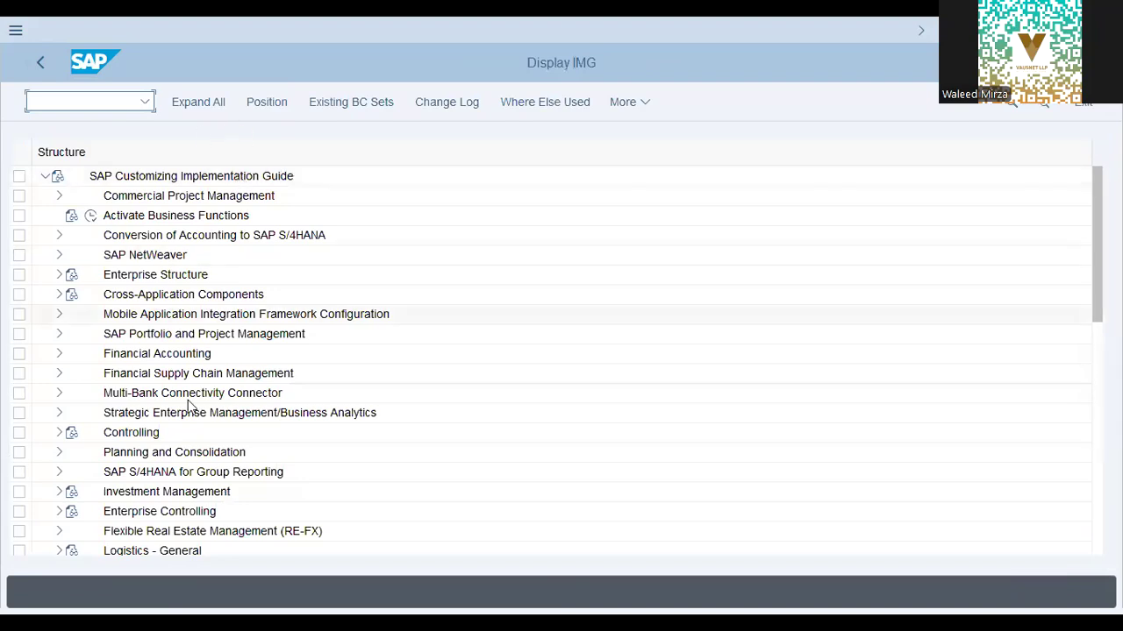
Open the capacity category definition in the implementation guide under Production, Basic Data, Work Center, Capacity Planning.
{"action": "scroll", "coordinate": [134, 428], "scroll_direction": "down", "scroll_amount": 2}
{"action": "scroll", "coordinate": [133, 430], "scroll_direction": "down", "scroll_amount": 5}
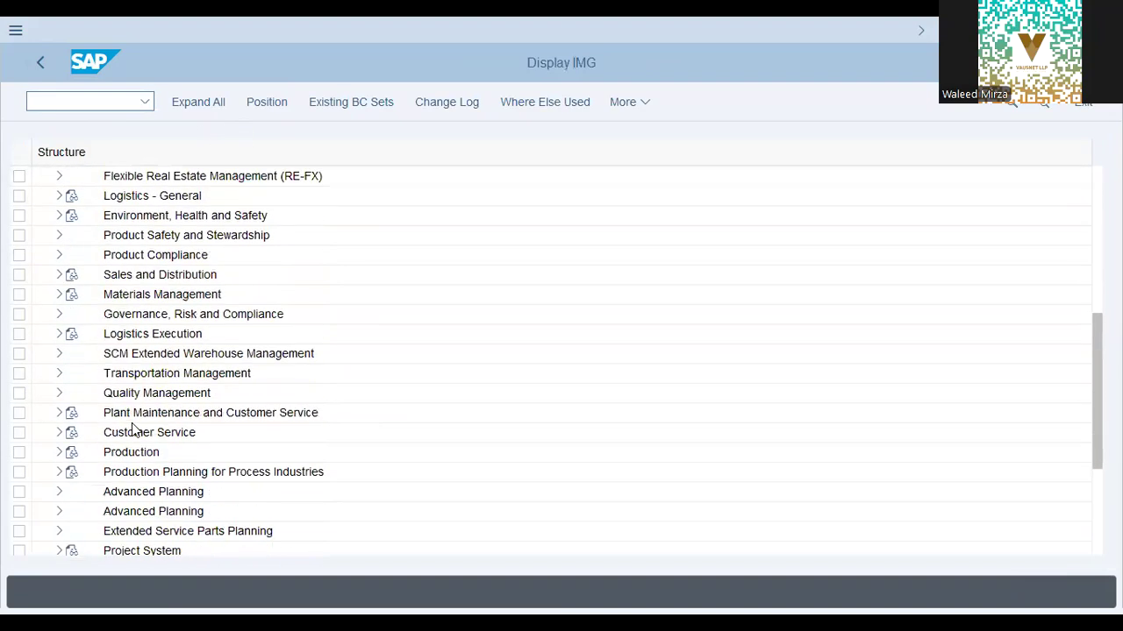
{"action": "left_click", "coordinate": [136, 411]}
{"action": "left_click", "coordinate": [57, 413]}
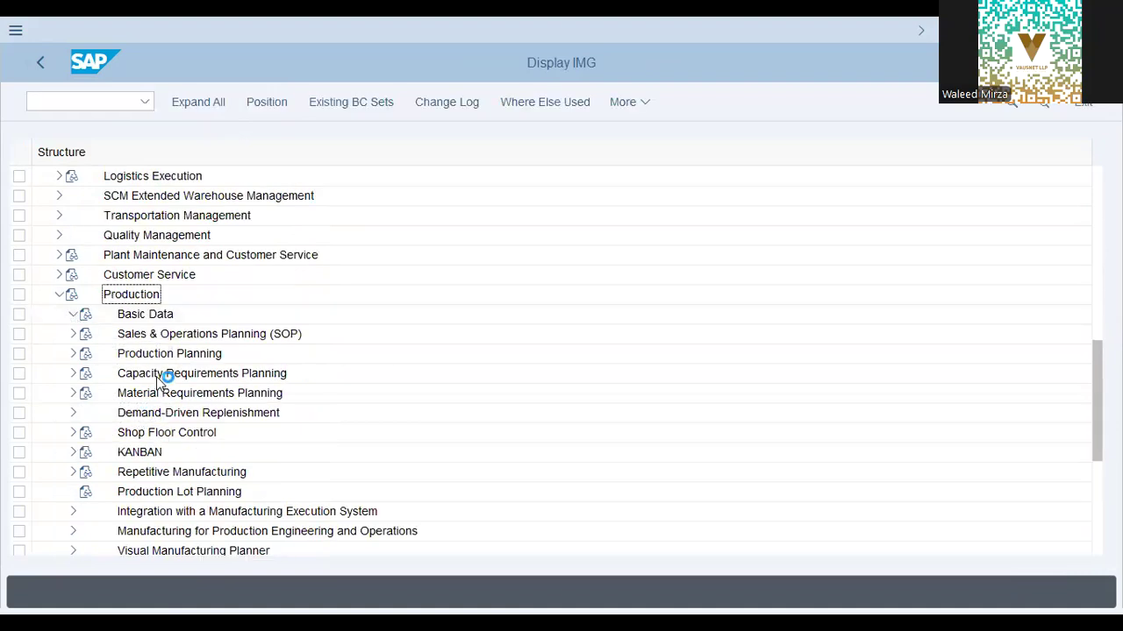
{"action": "left_click", "coordinate": [86, 333]}
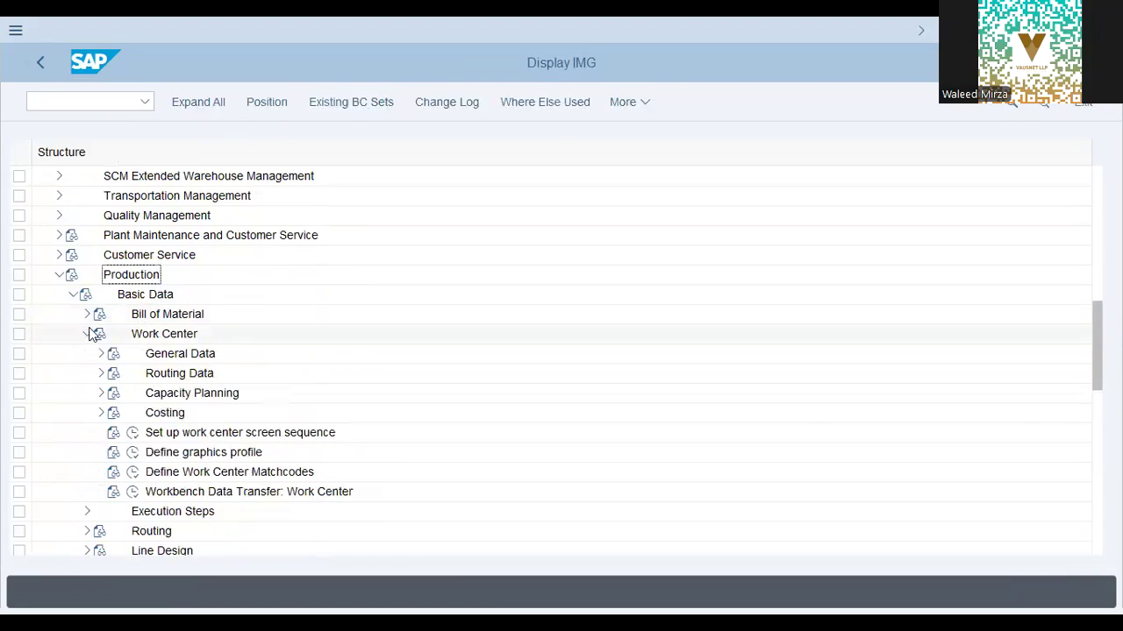
{"action": "left_click", "coordinate": [151, 358]}
{"action": "left_click", "coordinate": [175, 395]}
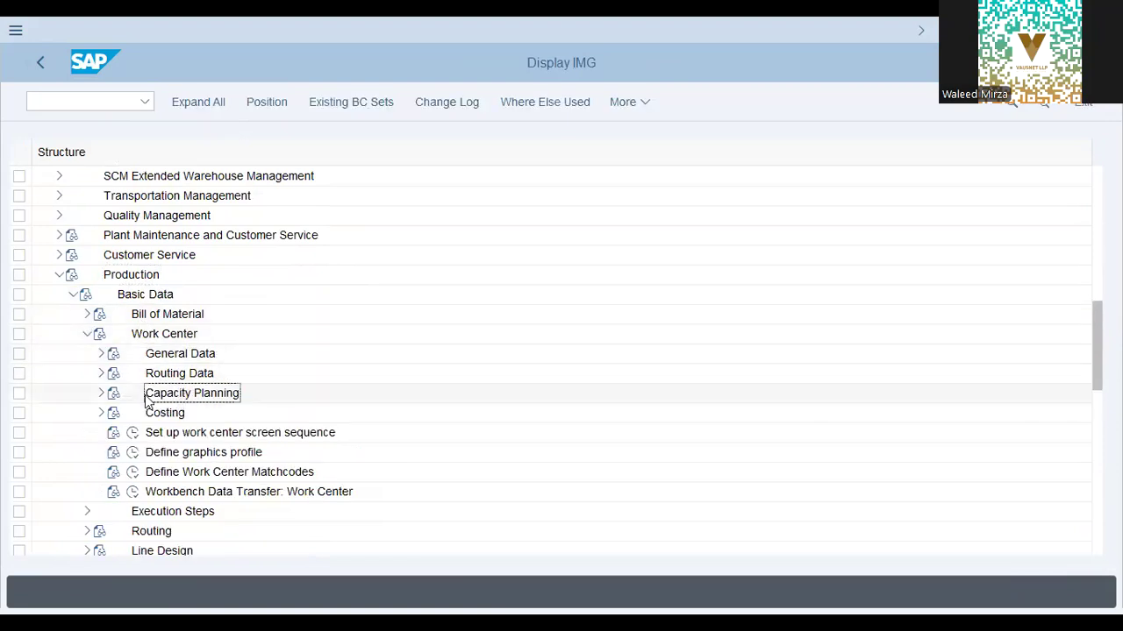
{"action": "left_click", "coordinate": [102, 397]}
{"action": "left_click", "coordinate": [149, 416]}
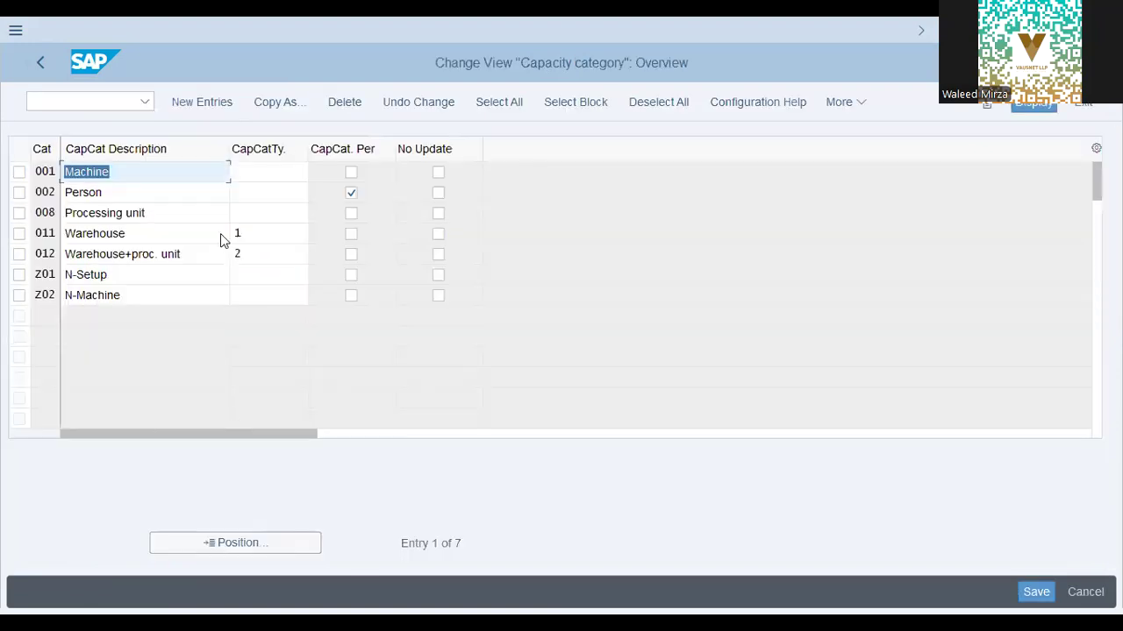
Examine the Machine and Person entries in the capacity category overview.
{"action": "left_click", "coordinate": [135, 169]}
{"action": "double_click", "coordinate": [131, 170]}
{"action": "double_click", "coordinate": [123, 193]}
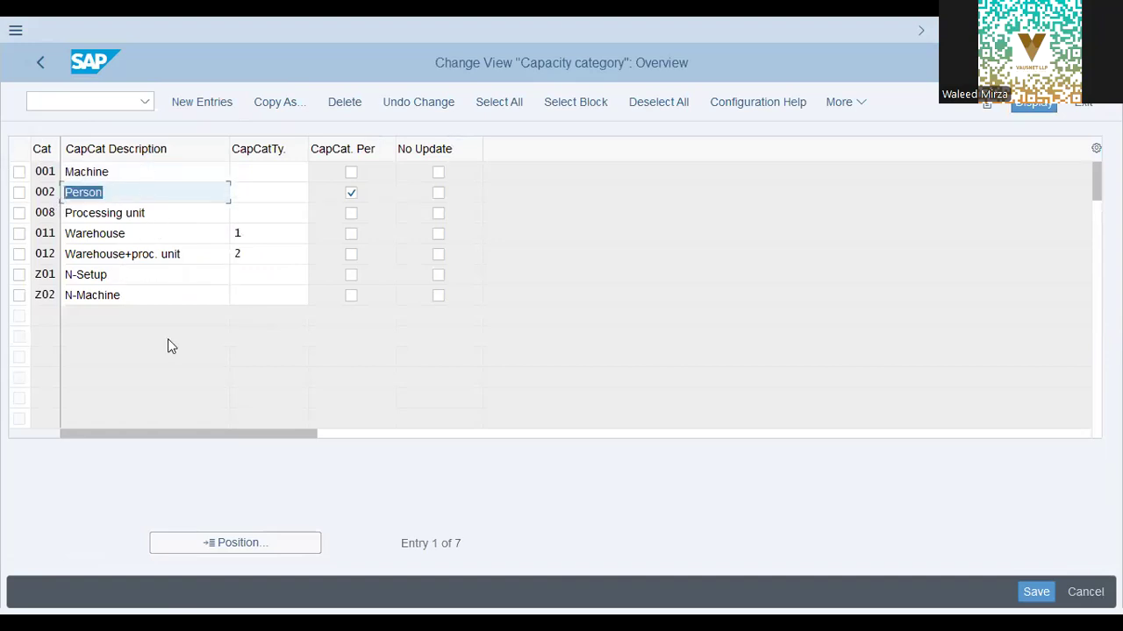
{"action": "double_click", "coordinate": [136, 174]}
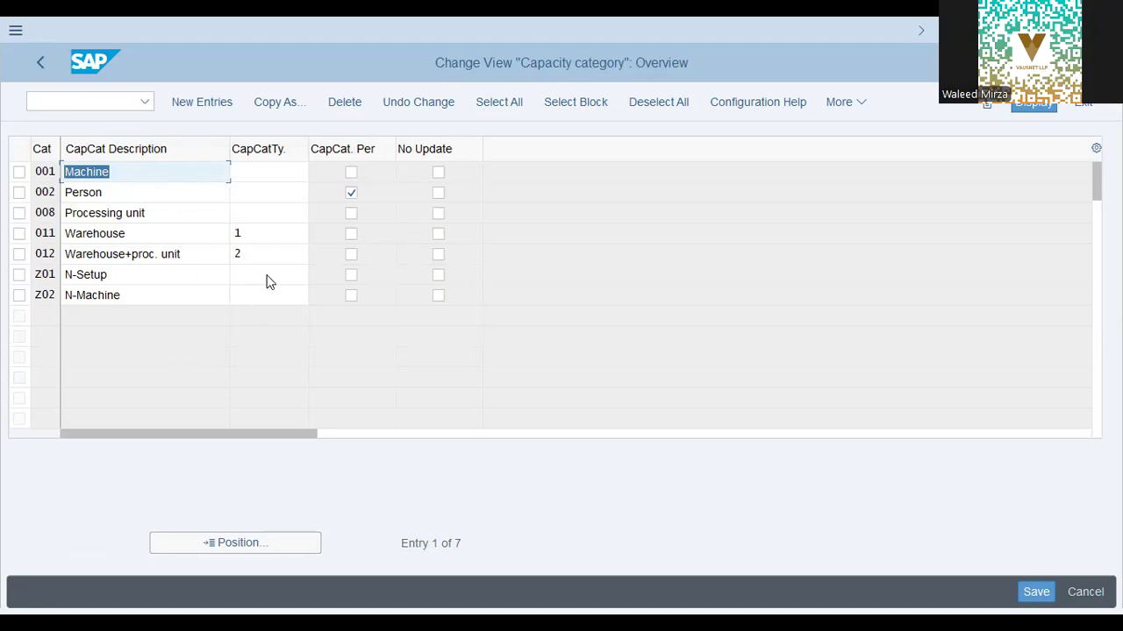
Return to work center WC-01, enter capacity categories 001 and 002, and open the capacity header for category 001.
{"action": "key", "text": "Home"}
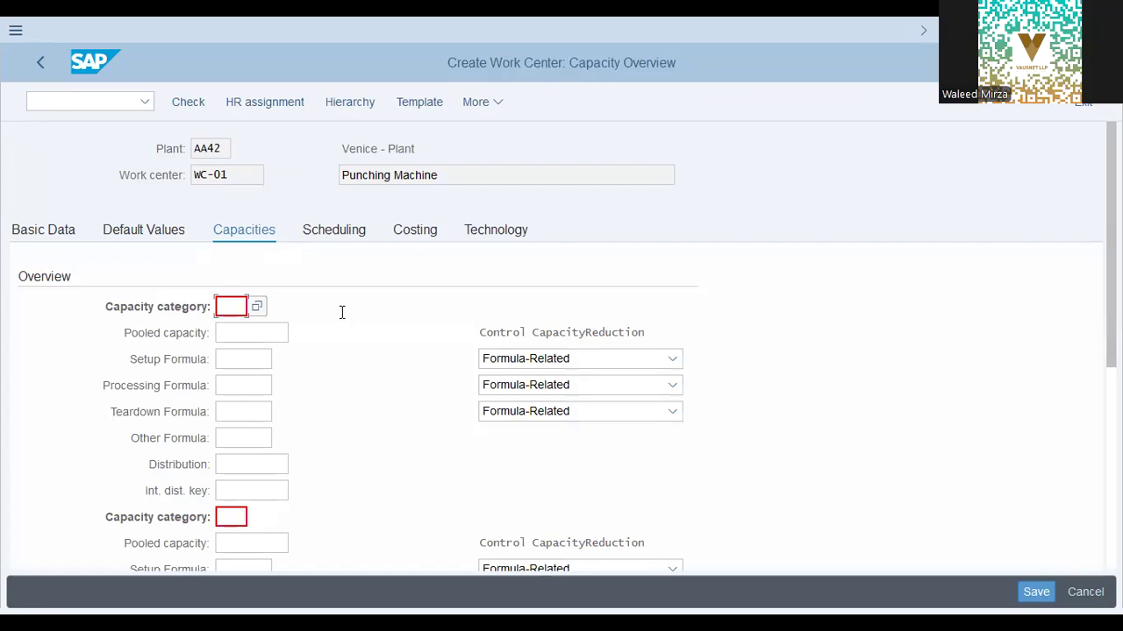
{"action": "type", "text": "001"}
{"action": "key", "text": "Tab"}
{"action": "key", "text": "Tab"}
{"action": "key", "text": "Tab"}
{"action": "key", "text": "Tab"}
{"action": "key", "text": "Tab"}
{"action": "key", "text": "Tab"}
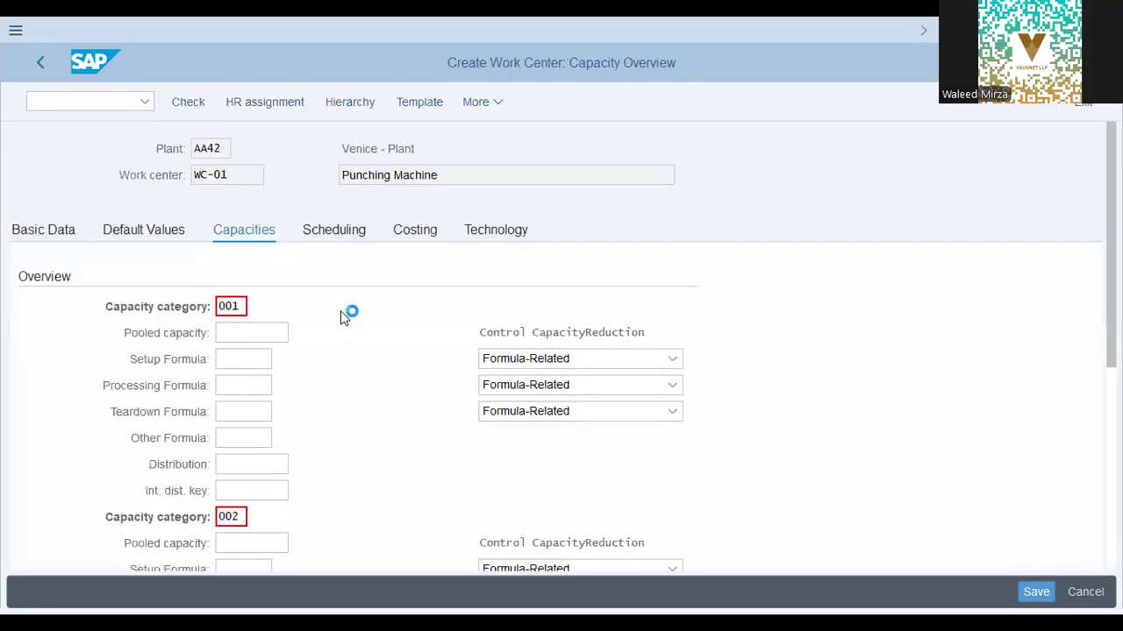
{"action": "left_click", "coordinate": [345, 314]}
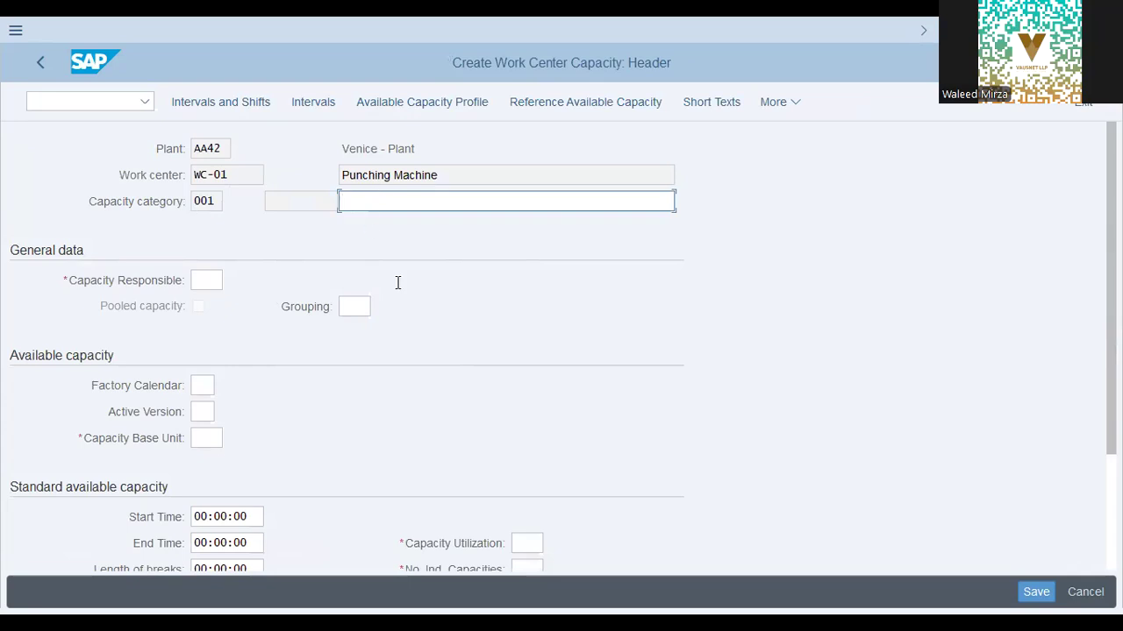
Enter 300 Punch Press as the description of capacity category 001.
{"action": "type", "text": "300 Punch Packaging"}
{"action": "key", "text": "Tab"}
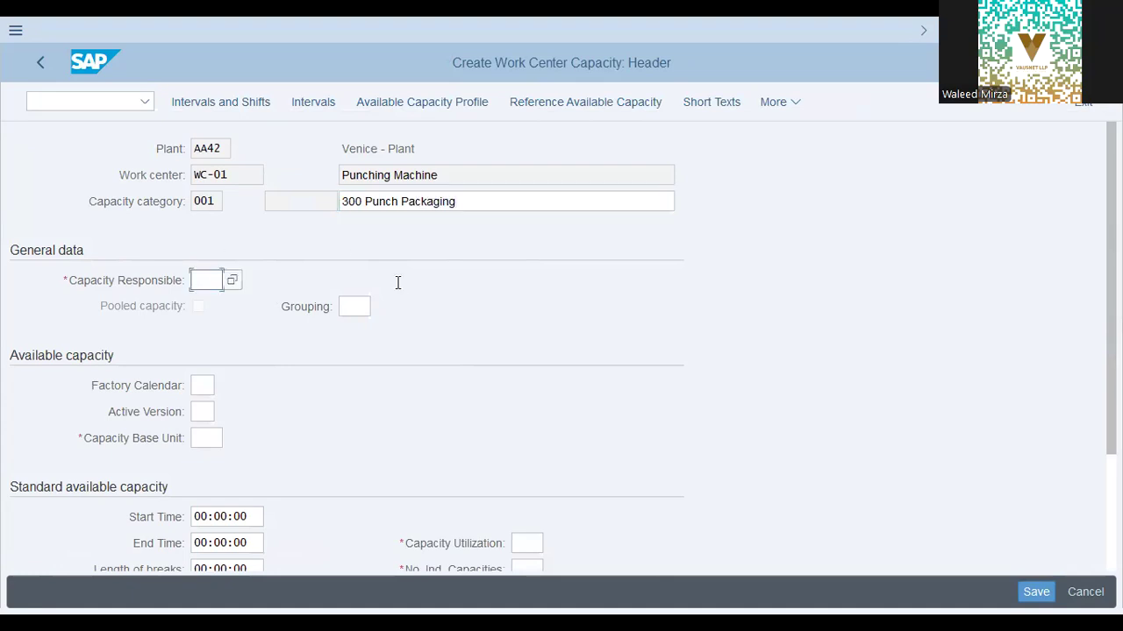
{"action": "key", "text": "shift+Tab"}
{"action": "key", "text": "End"}
{"action": "key", "text": "BackSpace"}
{"action": "key", "text": "BackSpace"}
{"action": "key", "text": "BackSpace"}
{"action": "key", "text": "BackSpace"}
{"action": "key", "text": "BackSpace"}
{"action": "key", "text": "BackSpace"}
{"action": "key", "text": "BackSpace"}
{"action": "key", "text": "BackSpace"}
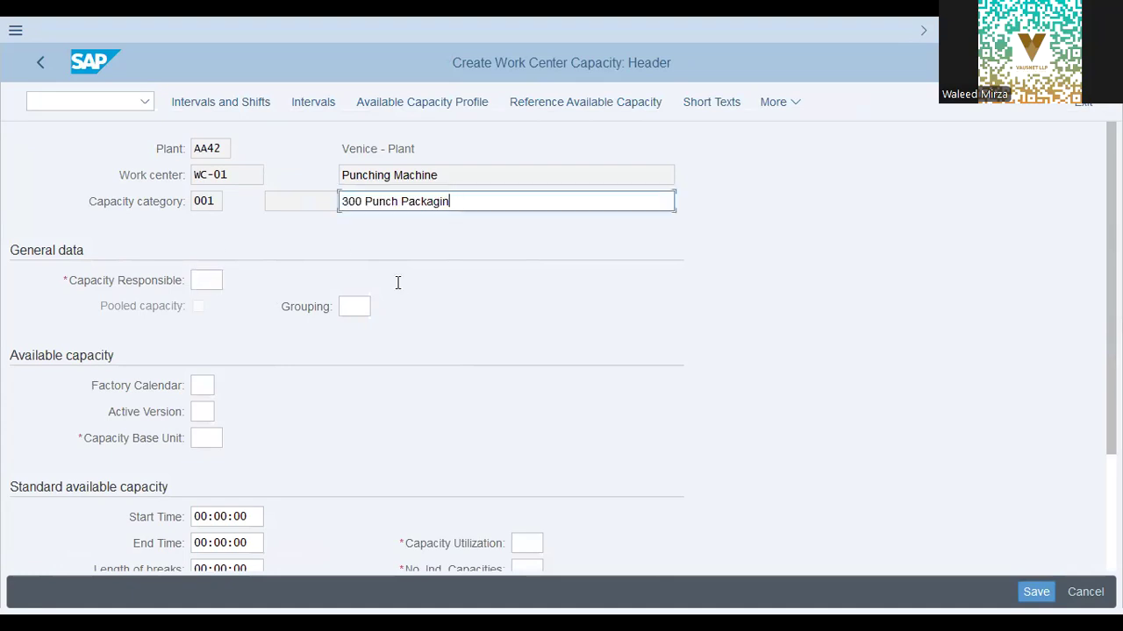
{"action": "type", "text": "ress"}
{"action": "key", "text": "Tab"}
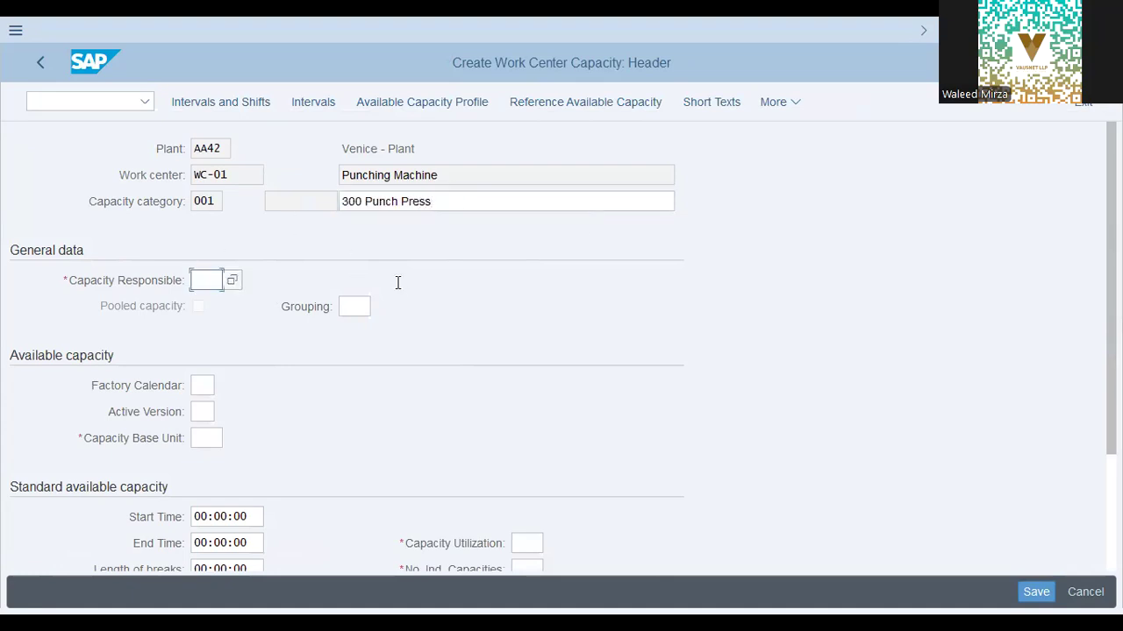
Assign capacity planner group 001 and shift grouping HW to the 300 Punch Press capacity.
{"action": "left_click", "coordinate": [232, 280]}
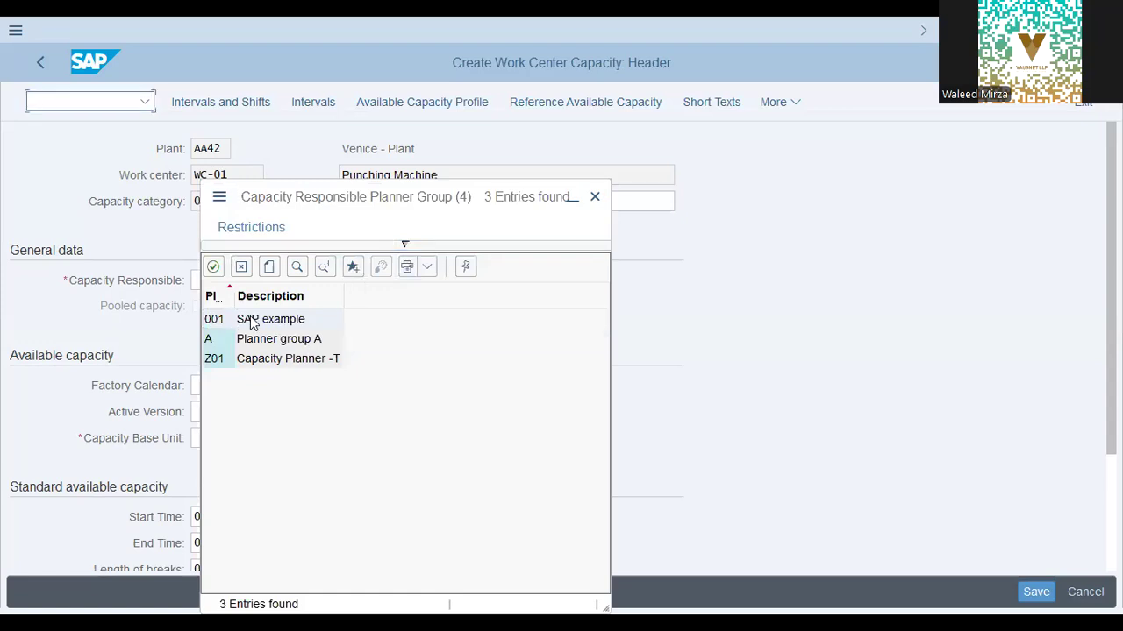
{"action": "left_click", "coordinate": [318, 319]}
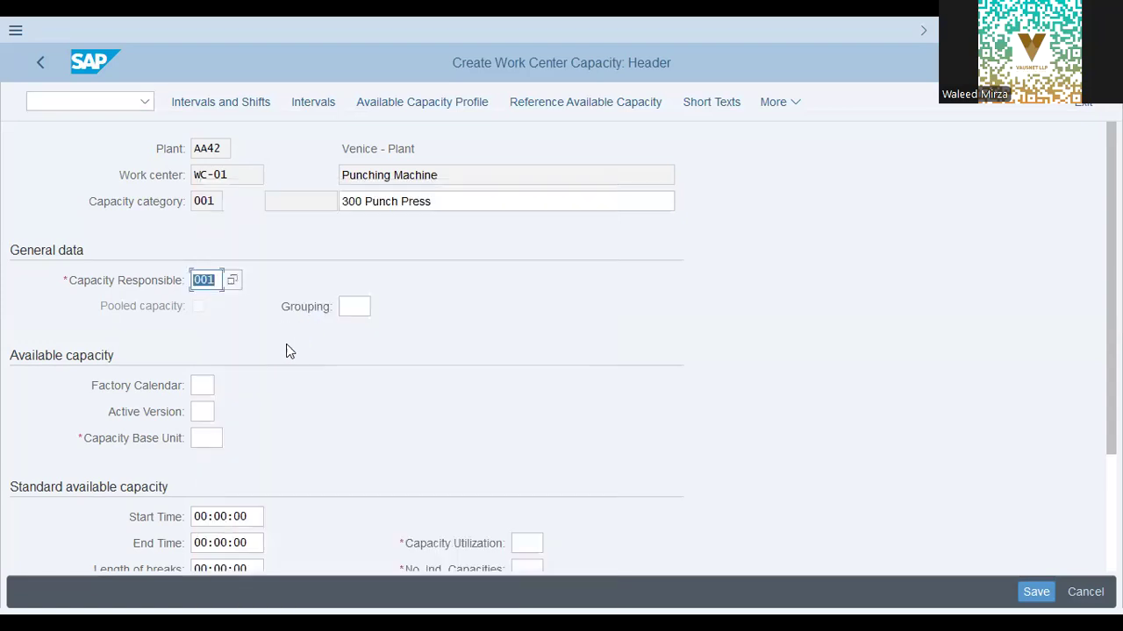
{"action": "left_click", "coordinate": [354, 306]}
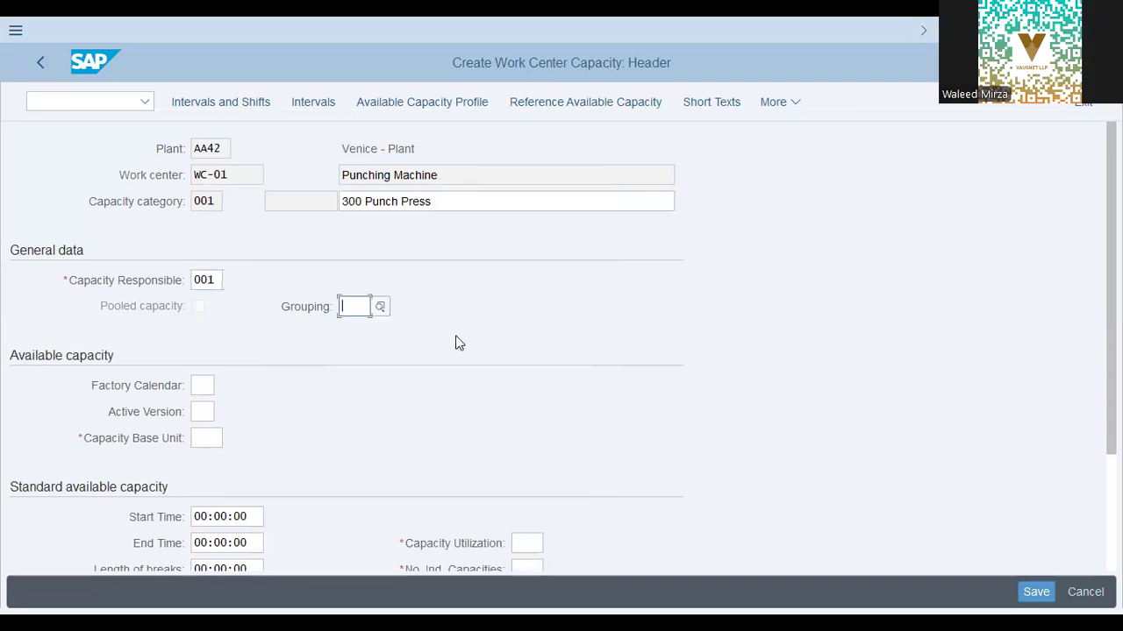
{"action": "left_click", "coordinate": [381, 306]}
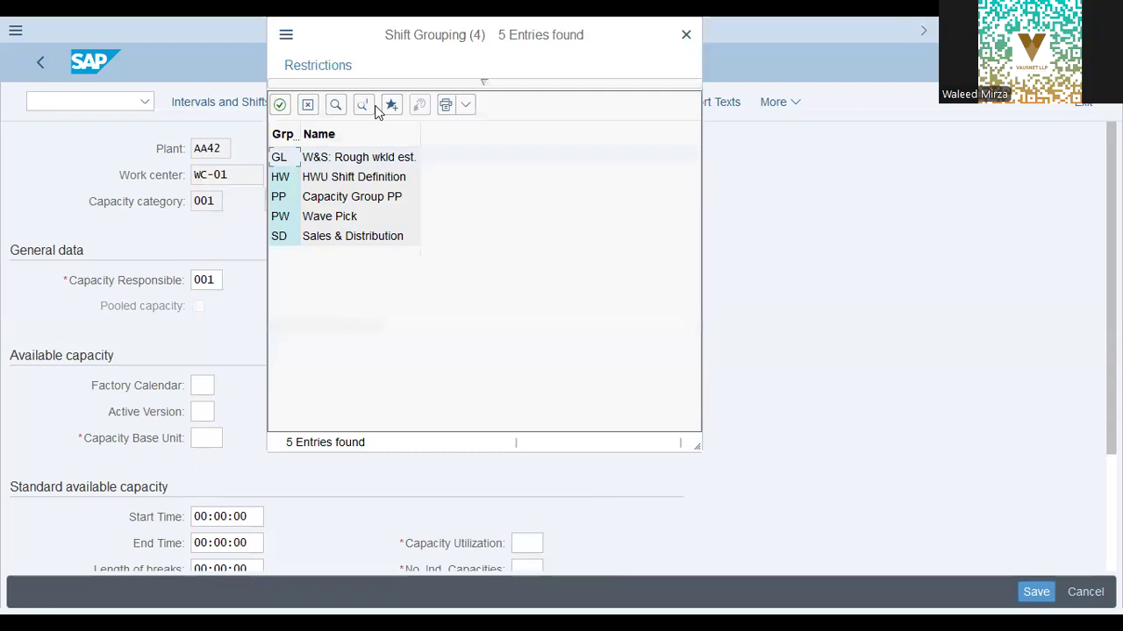
{"action": "double_click", "coordinate": [321, 178]}
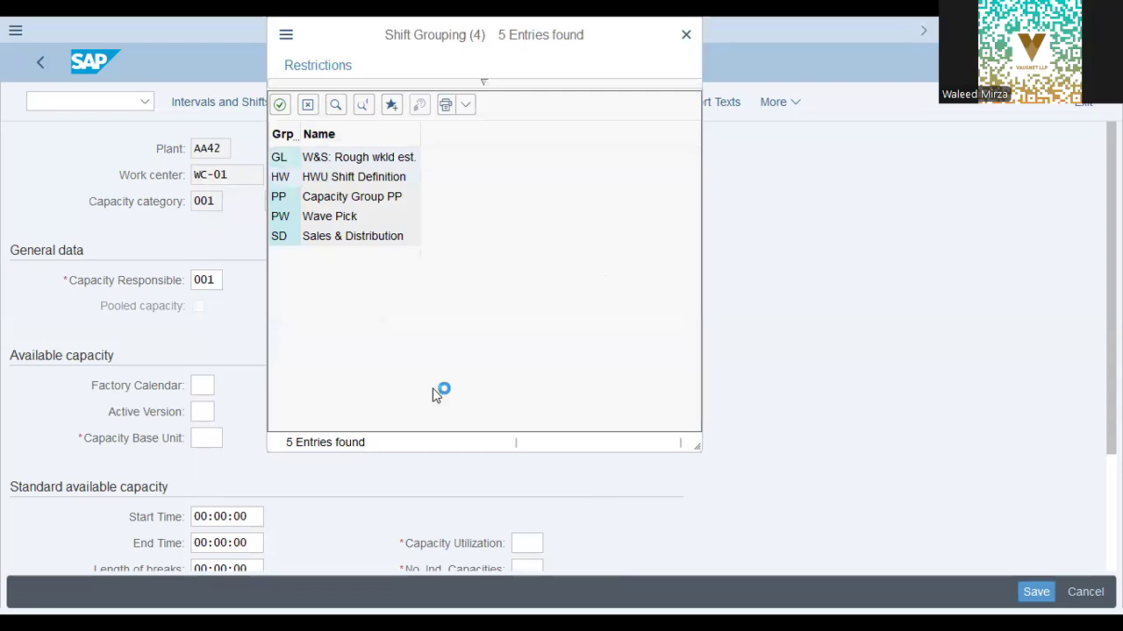
Set the 300 Punch Press capacity to base unit h, utilization 100, 1 individual capacity and capacity unit H, and continue to category 002.
{"action": "left_click", "coordinate": [210, 440]}
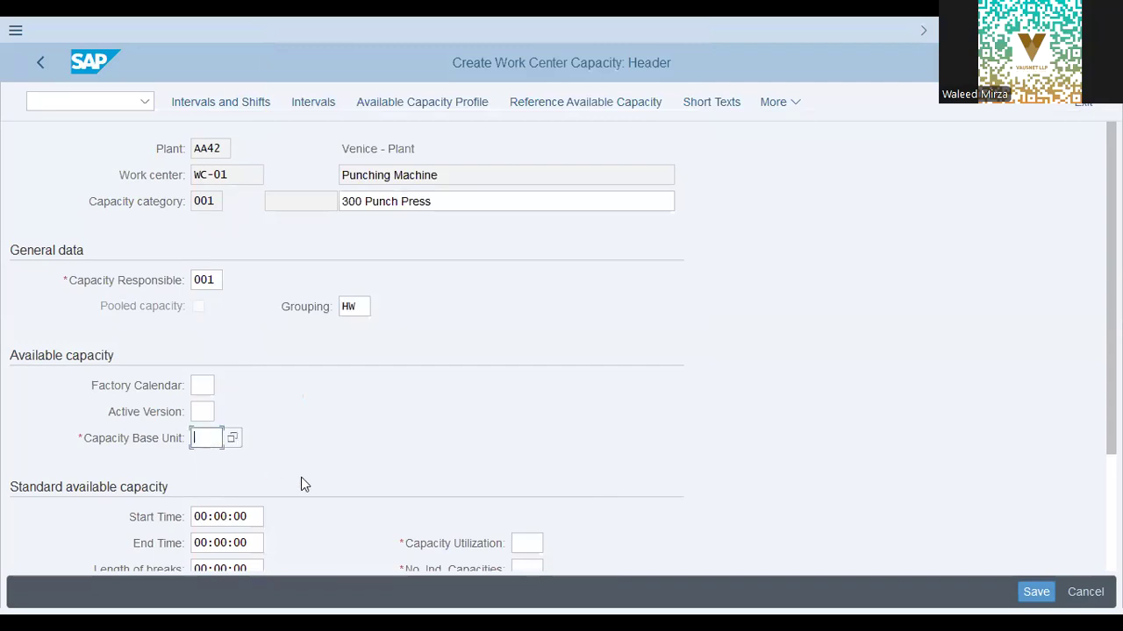
{"action": "type", "text": "h"}
{"action": "scroll", "coordinate": [413, 401], "scroll_direction": "down", "scroll_amount": 3}
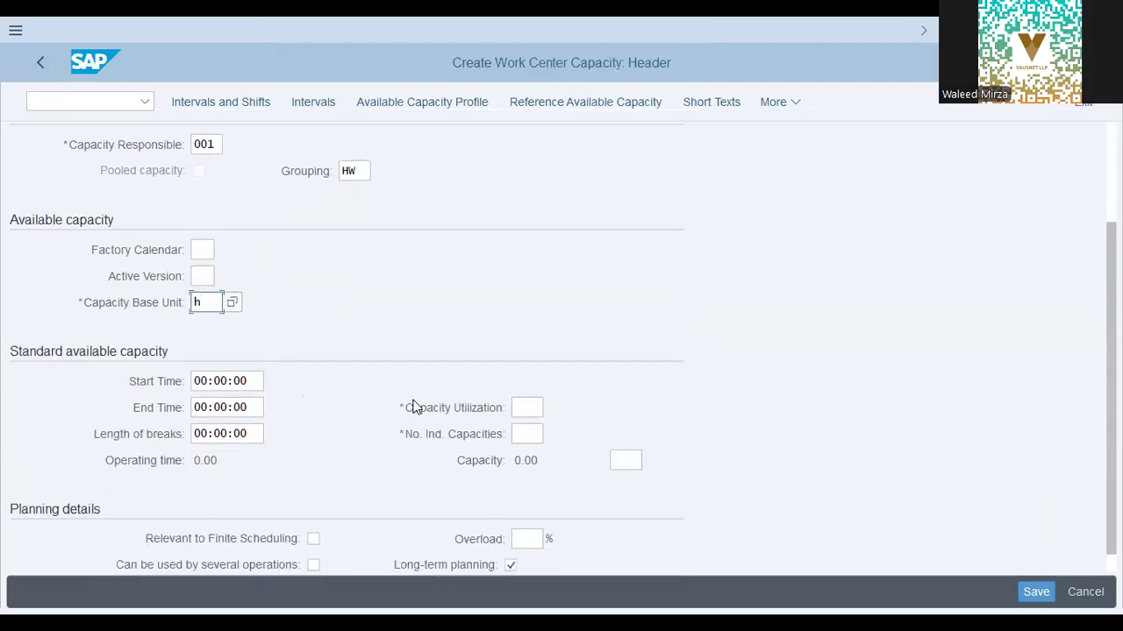
{"action": "scroll", "coordinate": [413, 407], "scroll_direction": "down", "scroll_amount": 1}
{"action": "left_click", "coordinate": [537, 389]}
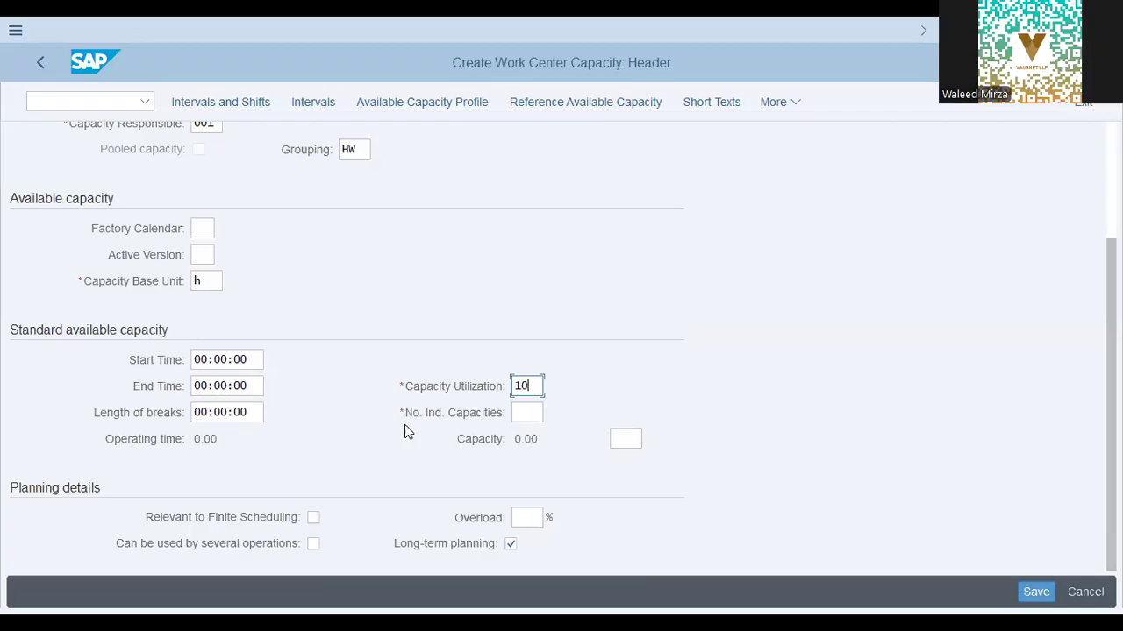
{"action": "key", "text": "Tab"}
{"action": "key", "text": "Tab"}
{"action": "key", "text": "Tab"}
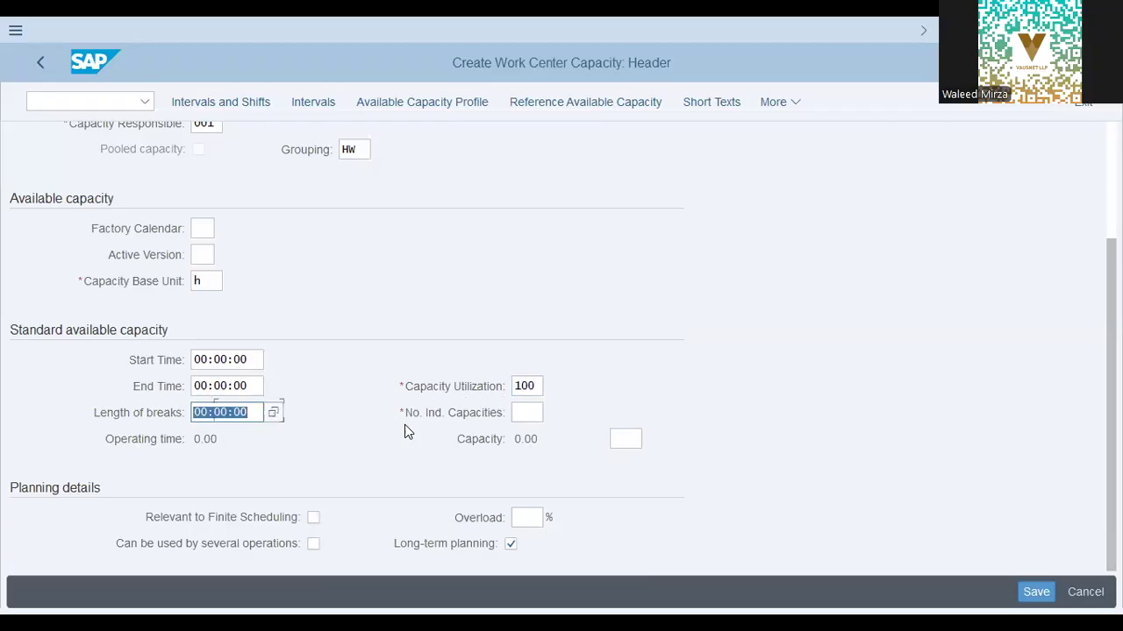
{"action": "key", "text": "shift+Tab"}
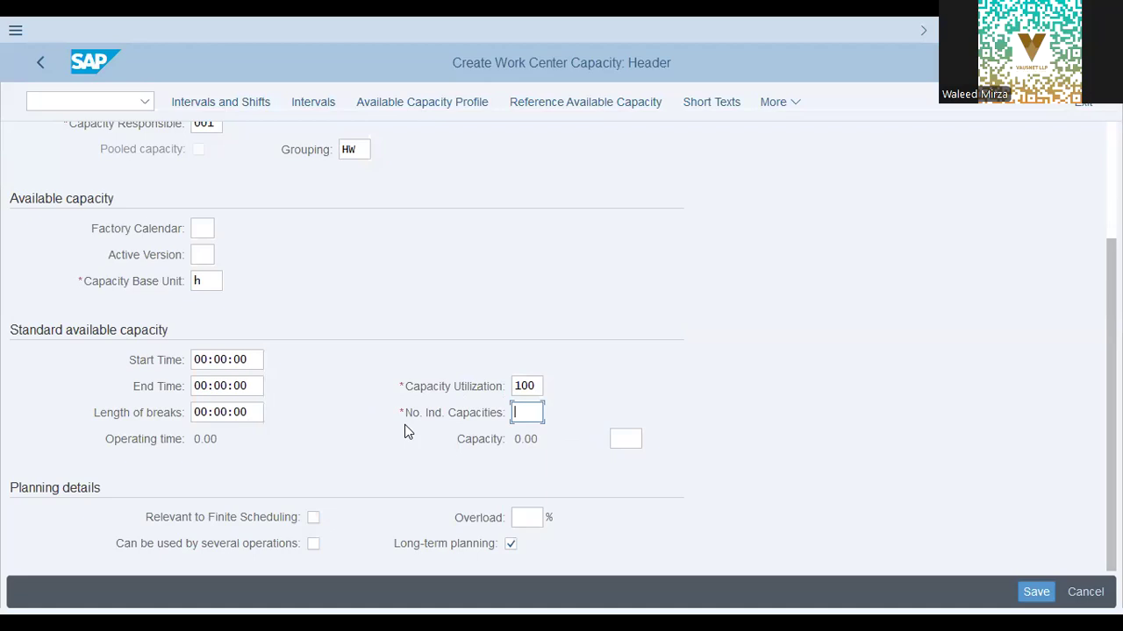
{"action": "type", "text": "1"}
{"action": "key", "text": "Tab"}
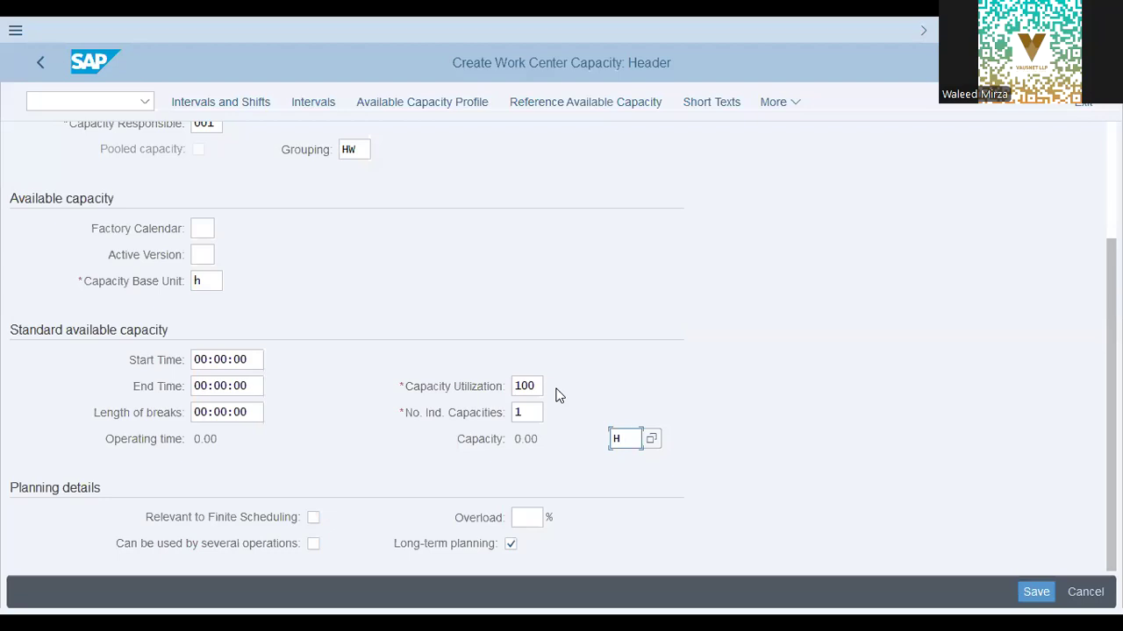
{"action": "key", "text": "Return"}
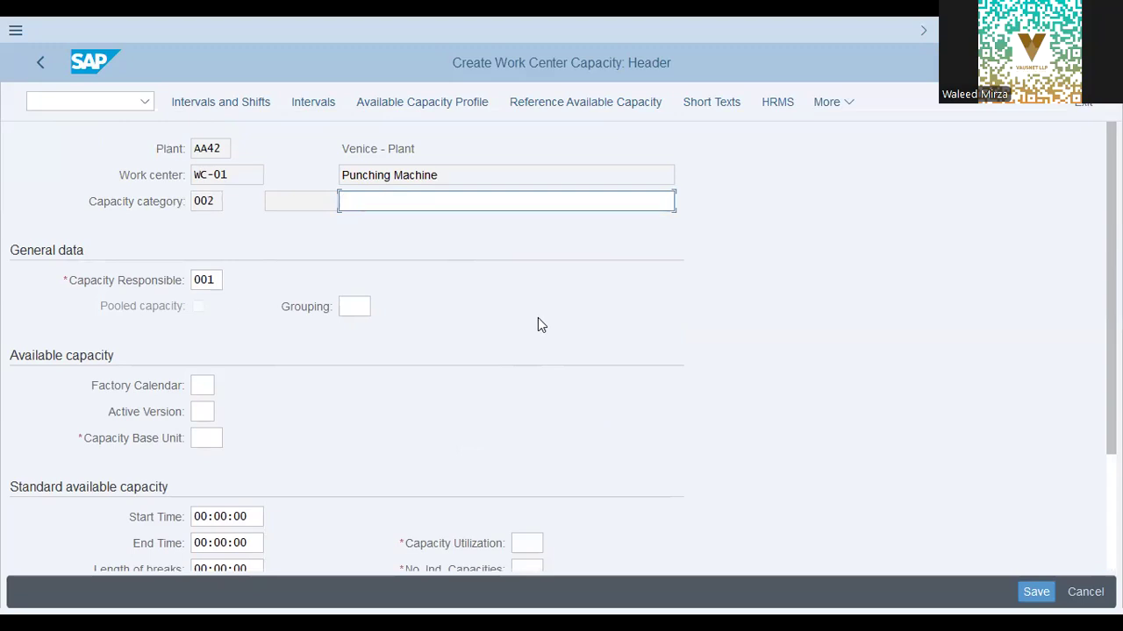
For capacity category 002, set the utilization to 100, individual capacities to 1 and the capacity unit to H.
{"action": "scroll", "coordinate": [541, 329], "scroll_direction": "down", "scroll_amount": 3}
{"action": "left_click", "coordinate": [529, 444]}
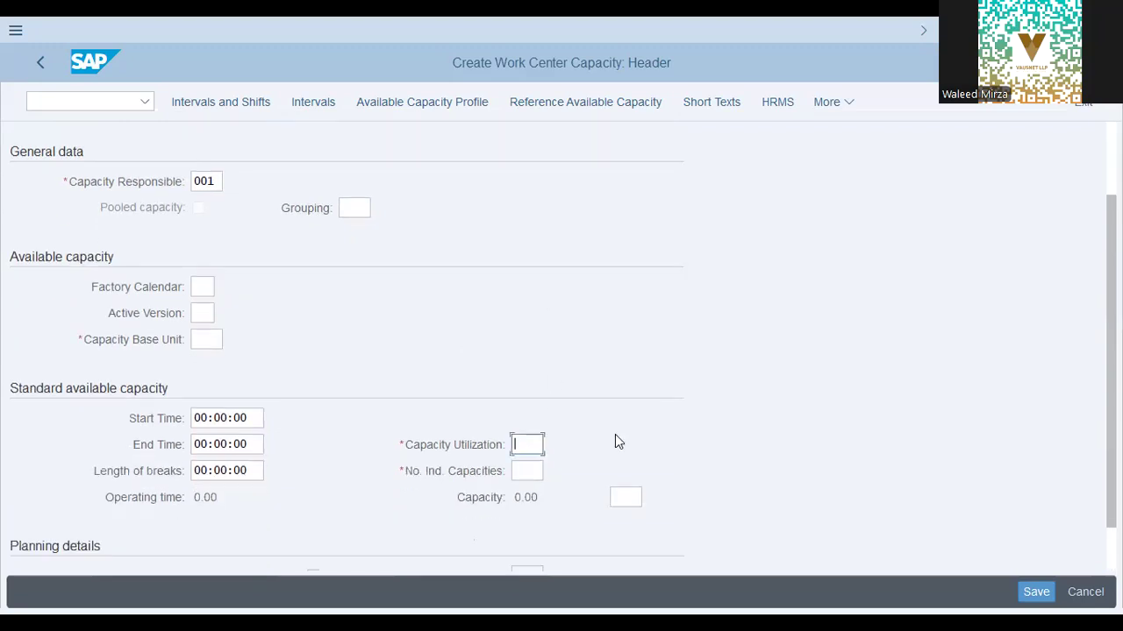
{"action": "type", "text": "100"}
{"action": "key", "text": "Tab"}
{"action": "type", "text": "1"}
{"action": "key", "text": "Tab"}
{"action": "type", "text": "H"}
{"action": "key", "text": "Return"}
Describe capacity category 002 as Labour and assign it the shift grouping HW.
{"action": "left_click", "coordinate": [389, 201]}
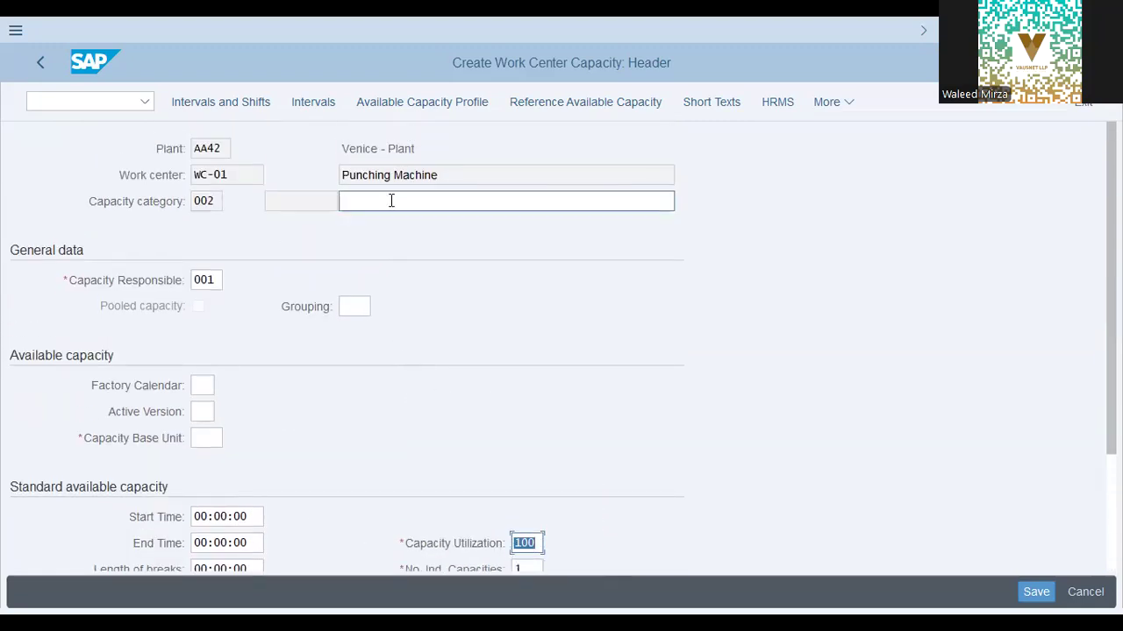
{"action": "type", "text": "Labour"}
{"action": "key", "text": "Tab"}
{"action": "key", "text": "Tab"}
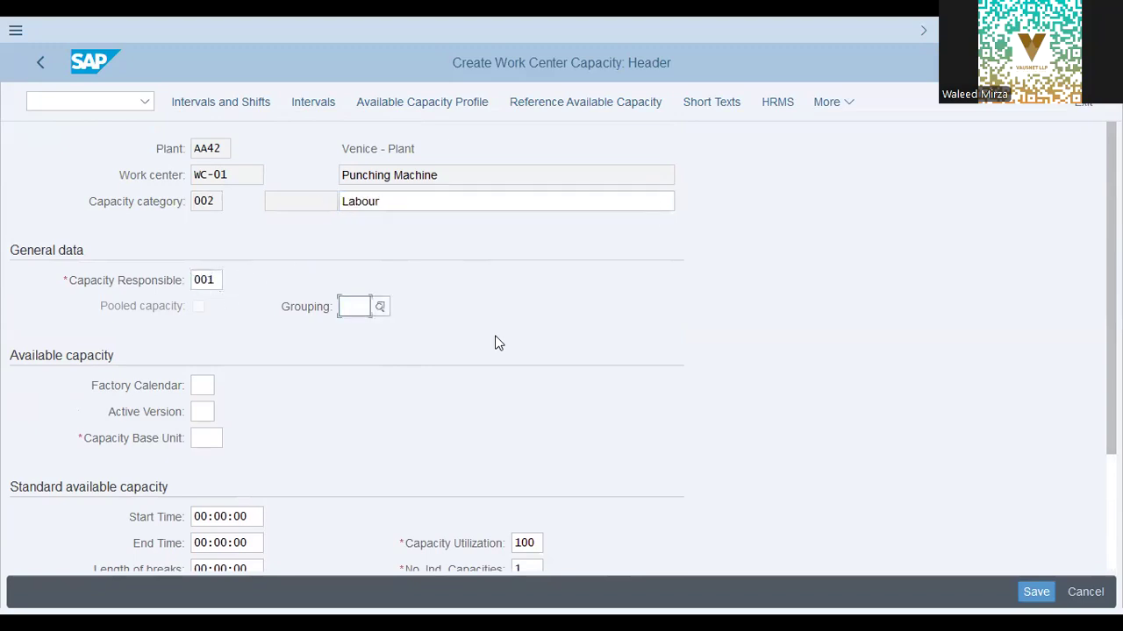
{"action": "left_click", "coordinate": [380, 307]}
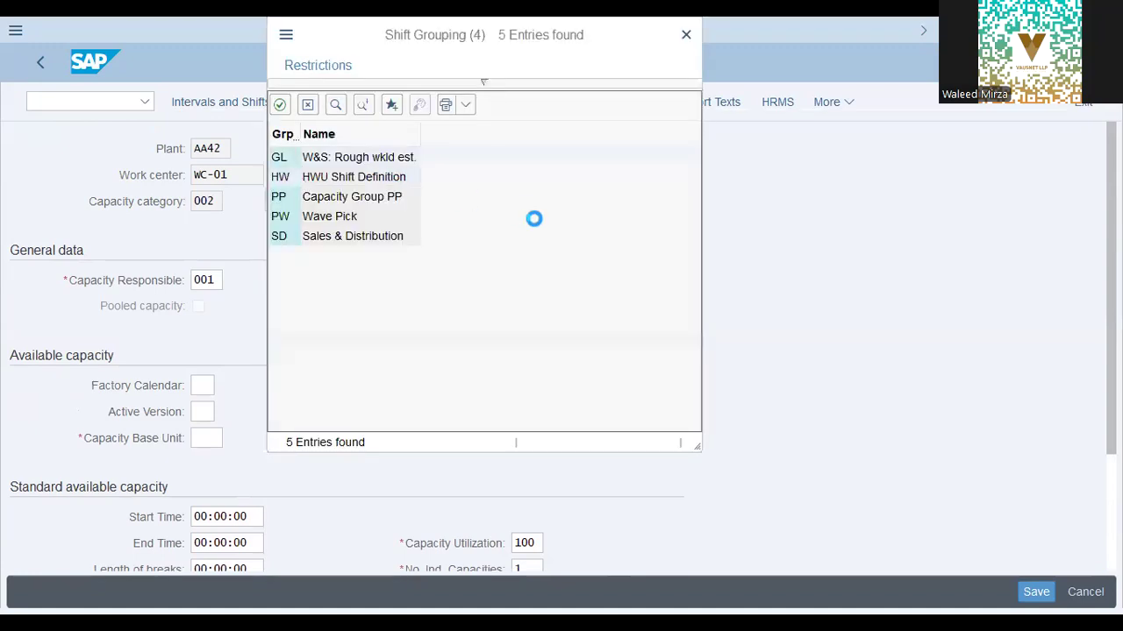
{"action": "key", "text": "Escape"}
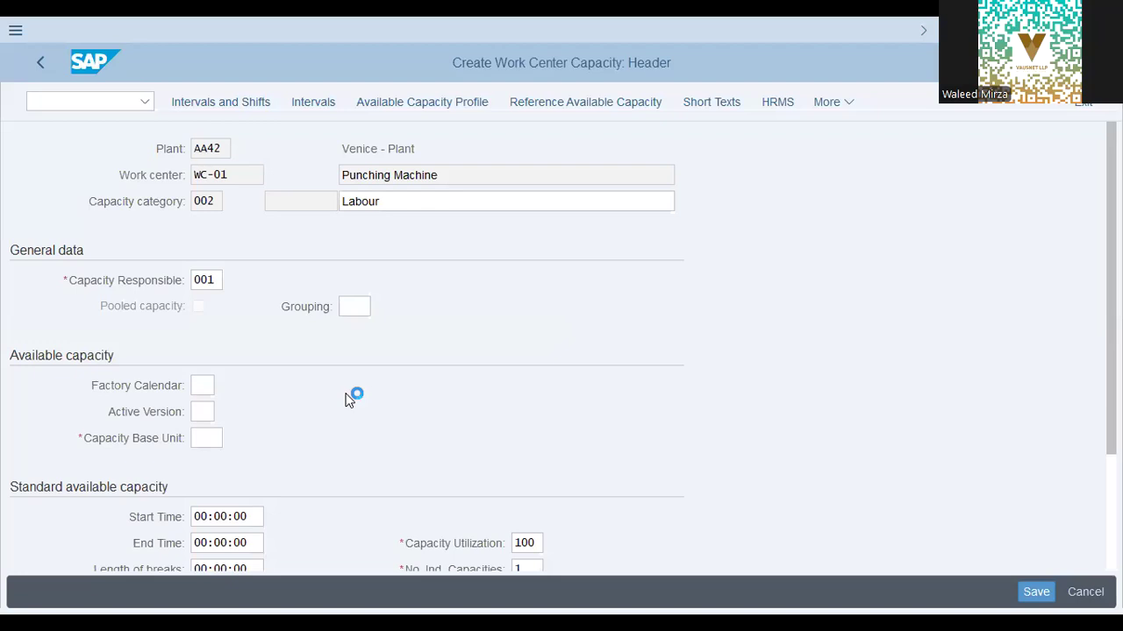
Set the capacity base unit of the Labour capacity to h and return to the work center's capacity overview.
{"action": "left_click", "coordinate": [210, 437]}
{"action": "type", "text": "h"}
{"action": "left_click", "coordinate": [207, 386]}
{"action": "left_click", "coordinate": [202, 411]}
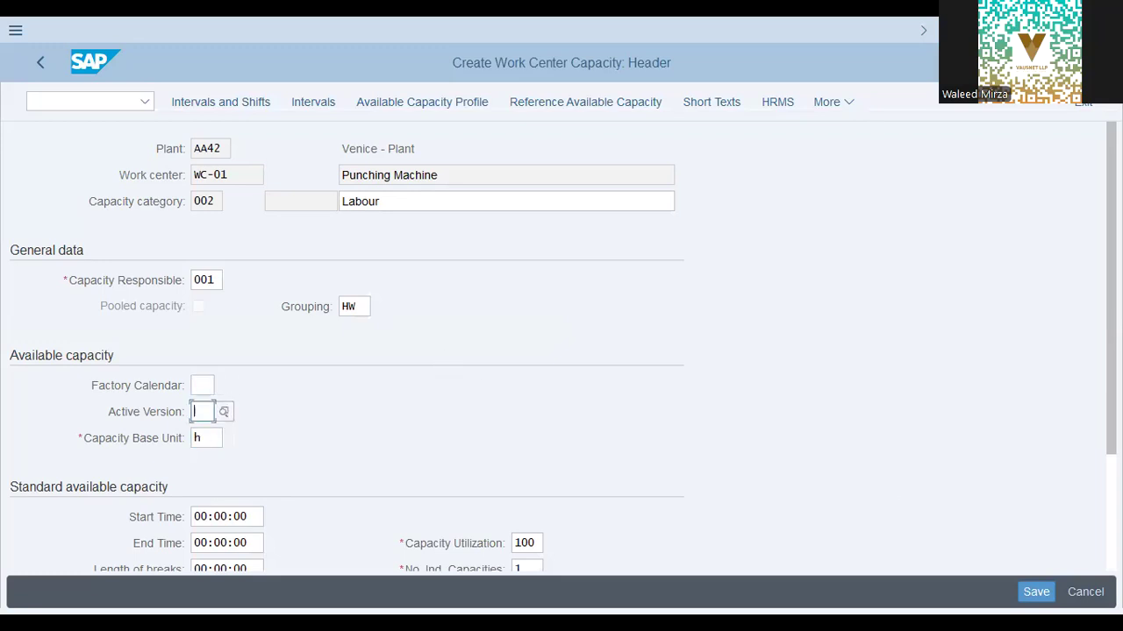
{"action": "key", "text": "Return"}
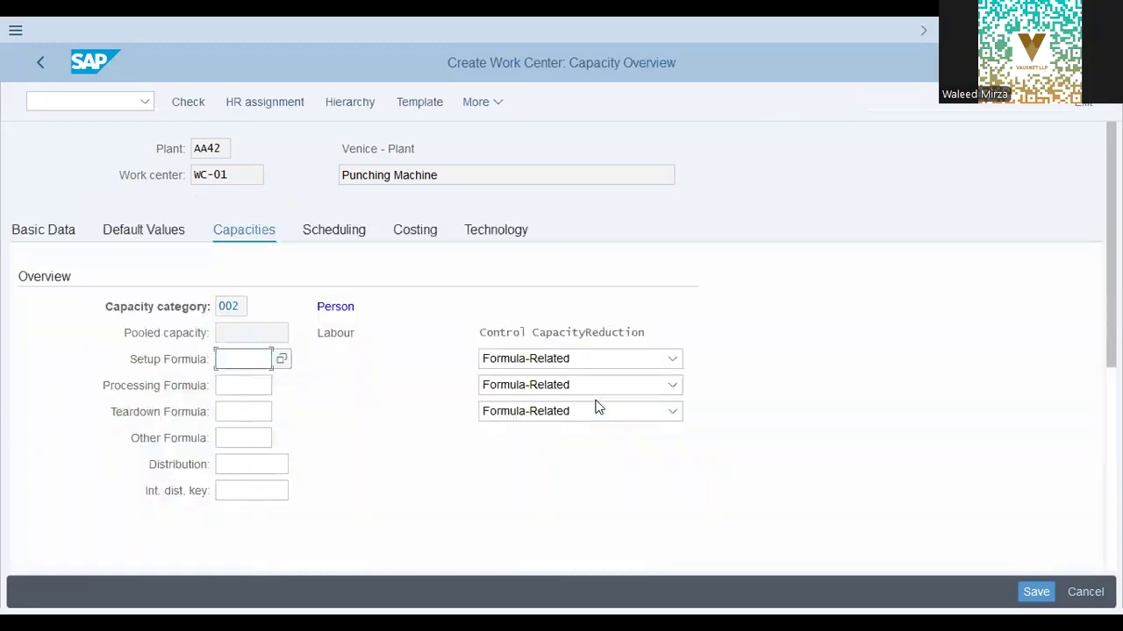
Review the header data of capacity category 002 and return to the capacity overview.
{"action": "left_click", "coordinate": [335, 342]}
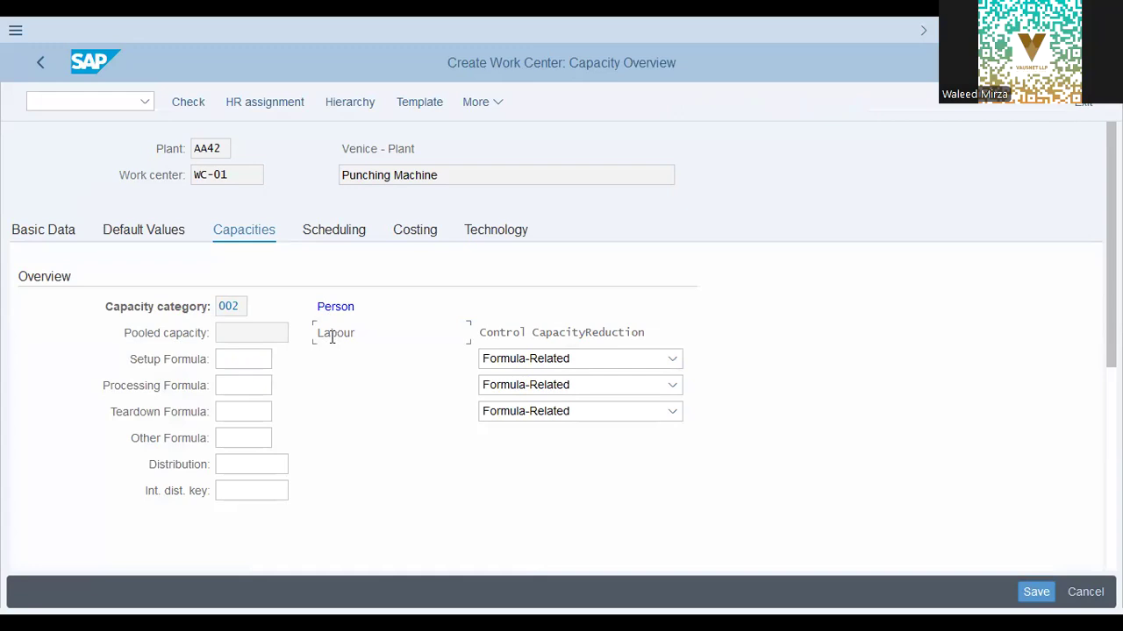
{"action": "left_click", "coordinate": [258, 354]}
{"action": "left_click", "coordinate": [226, 309]}
{"action": "left_click", "coordinate": [395, 304]}
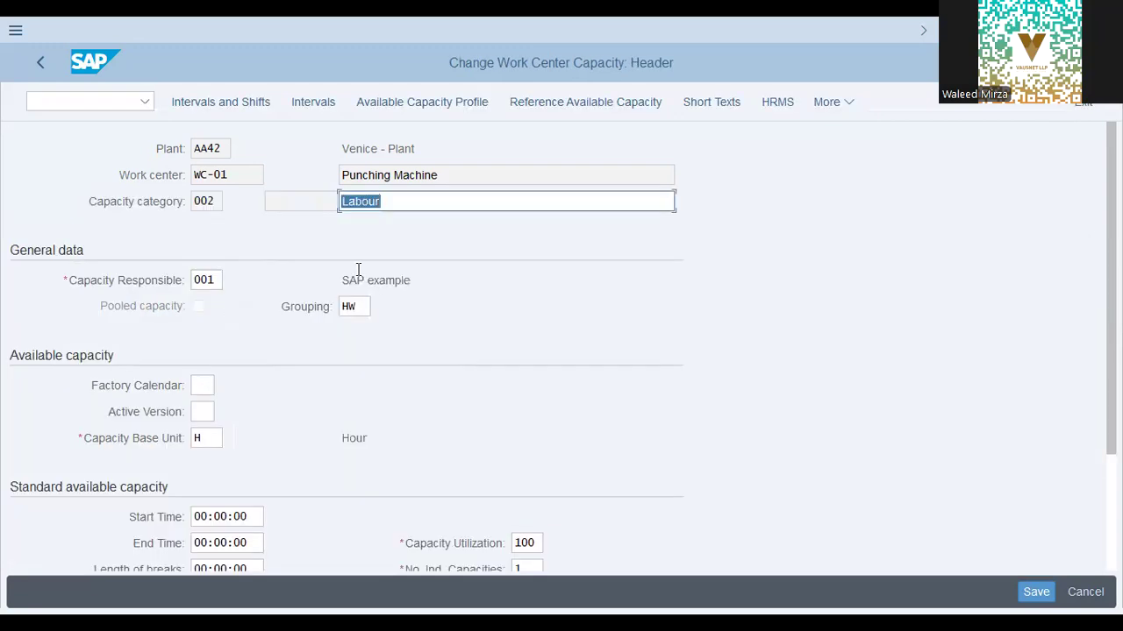
{"action": "scroll", "coordinate": [333, 377], "scroll_direction": "down", "scroll_amount": 2}
{"action": "scroll", "coordinate": [333, 377], "scroll_direction": "down", "scroll_amount": 1}
{"action": "scroll", "coordinate": [334, 378], "scroll_direction": "up", "scroll_amount": 3}
{"action": "left_click", "coordinate": [41, 63]}
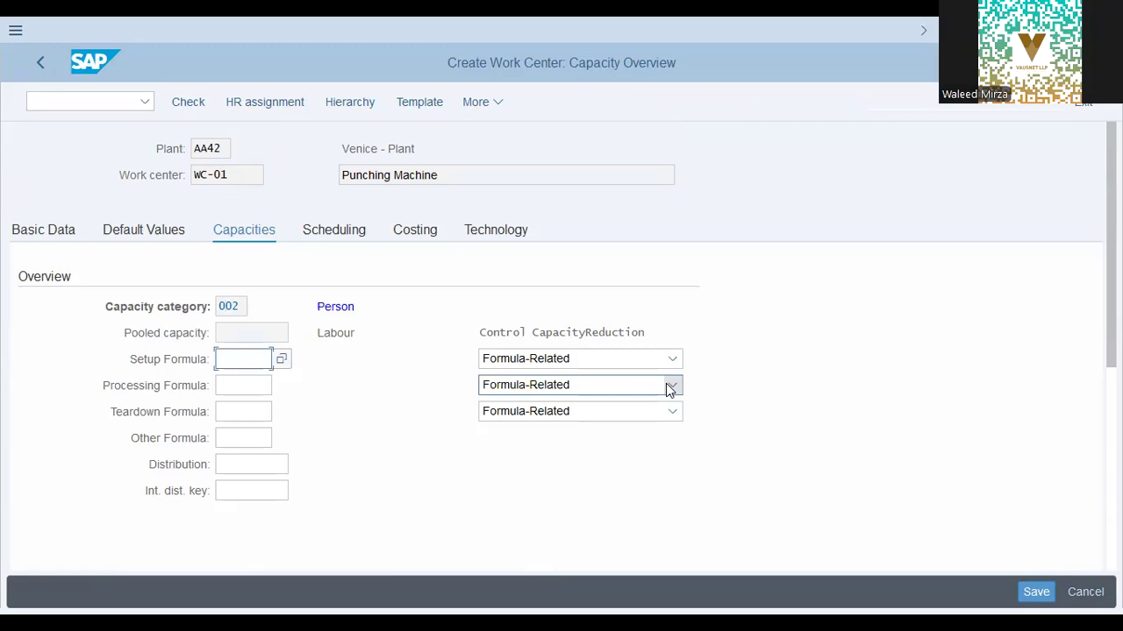
Save the new work center WC-01 in plant AA42.
{"action": "left_click", "coordinate": [1038, 592]}
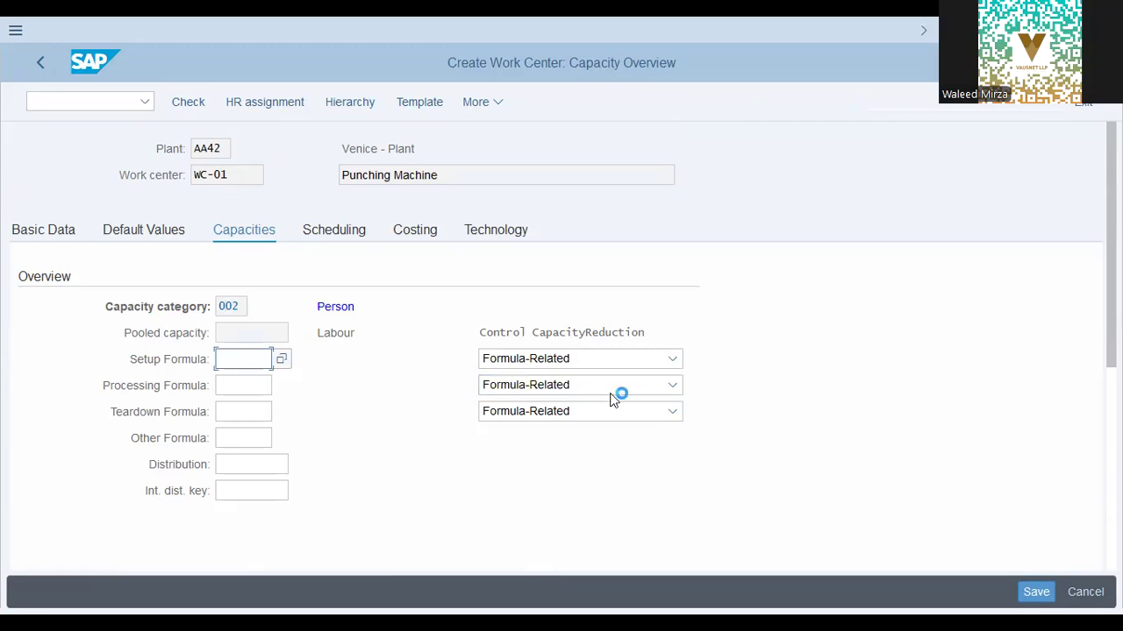
{"action": "left_click_drag", "start_coordinate": [48, 597], "coordinate": [275, 569]}
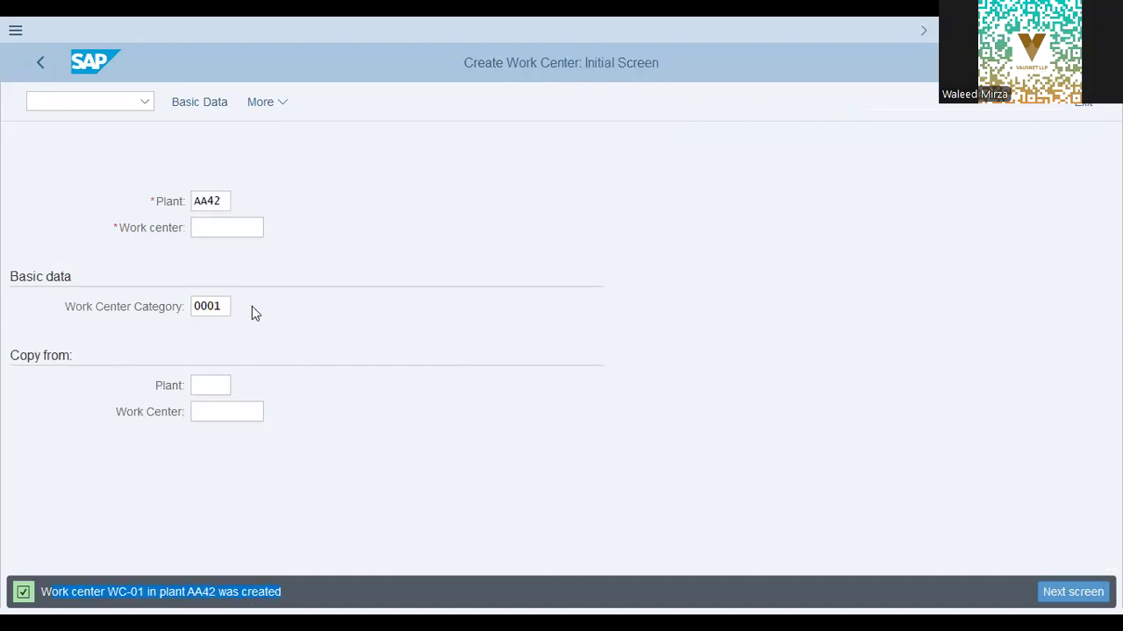
{"action": "left_click", "coordinate": [226, 227]}
Open work center WC-01 of plant AA42 for changes with transaction /n cr02.
{"action": "left_click", "coordinate": [52, 103]}
{"action": "type", "text": "cr02"}
{"action": "key", "text": "BackSpace"}
{"action": "key", "text": "BackSpace"}
{"action": "key", "text": "BackSpace"}
{"action": "type", "text": "?n c"}
{"action": "key", "text": "BackSpace"}
{"action": "key", "text": "BackSpace"}
{"action": "key", "text": "BackSpace"}
{"action": "key", "text": "BackSpace"}
{"action": "type", "text": "/n cr01"}
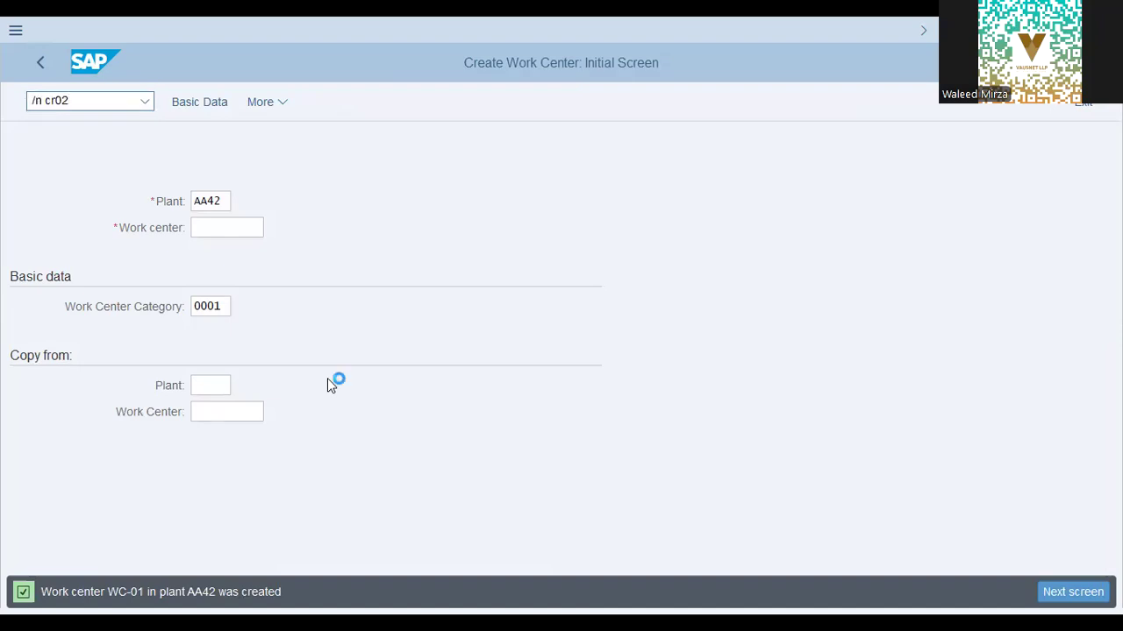
{"action": "key", "text": "Return"}
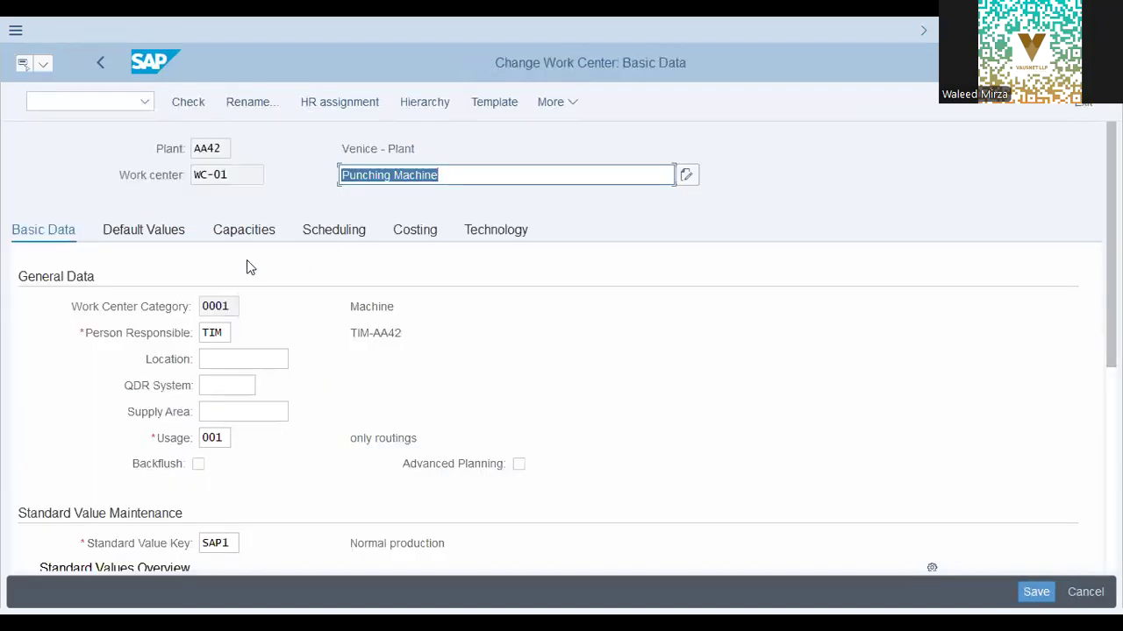
Examine the machine and person capacity categories in the work center's capacity overview.
{"action": "left_click", "coordinate": [236, 234]}
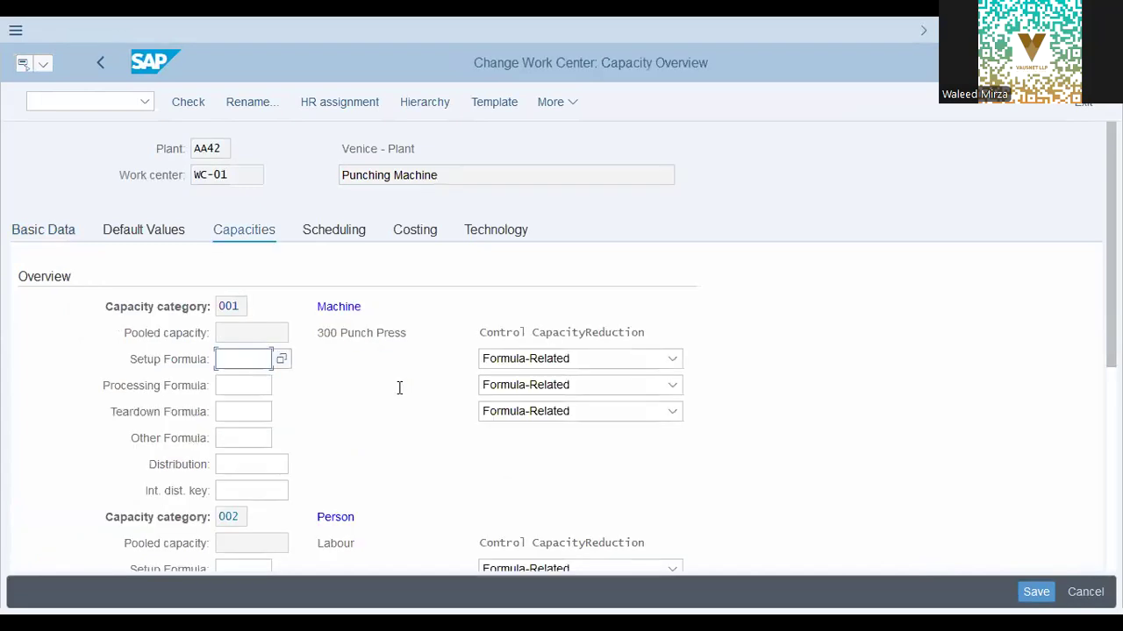
{"action": "scroll", "coordinate": [399, 388], "scroll_direction": "down", "scroll_amount": 1}
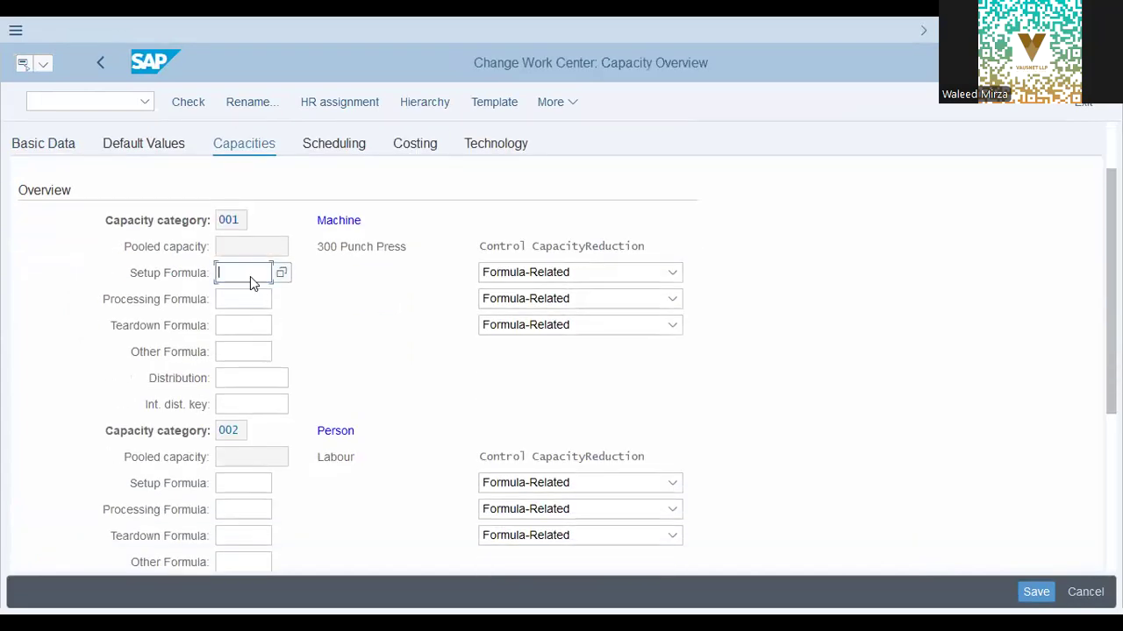
{"action": "left_click_drag", "start_coordinate": [242, 431], "coordinate": [149, 401]}
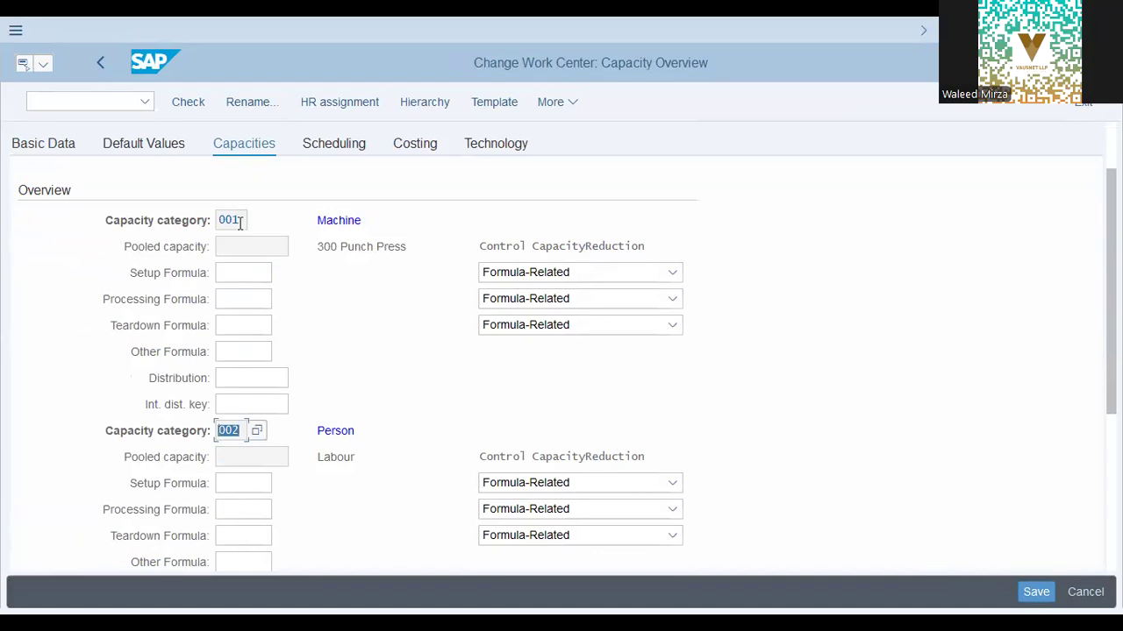
{"action": "left_click_drag", "start_coordinate": [238, 220], "coordinate": [106, 297]}
{"action": "scroll", "coordinate": [113, 488], "scroll_direction": "down", "scroll_amount": 3}
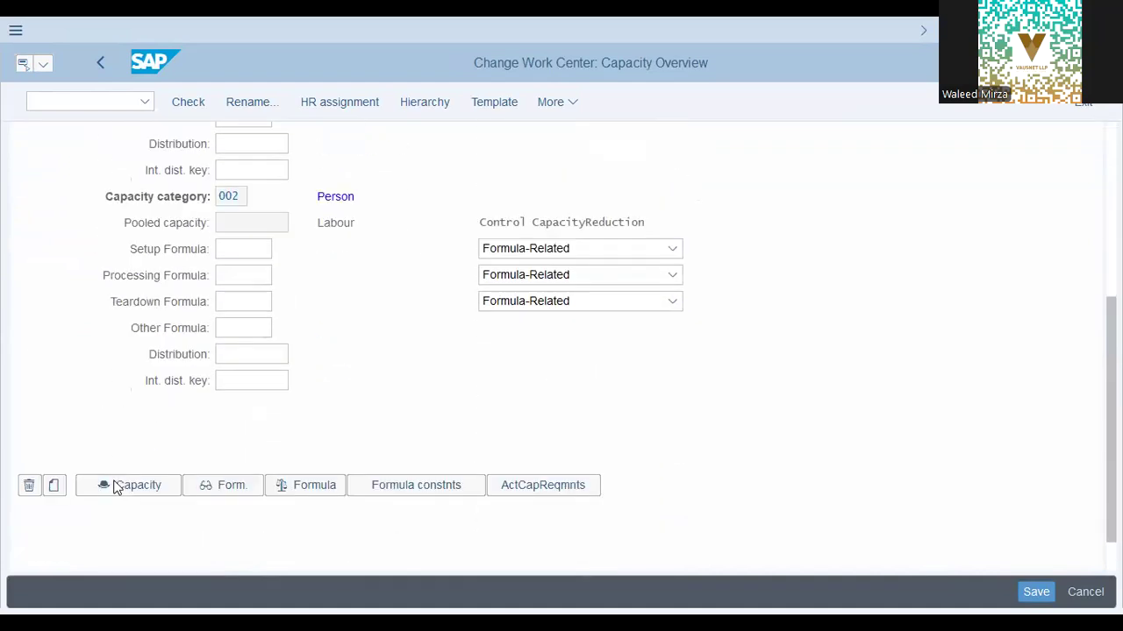
{"action": "scroll", "coordinate": [220, 545], "scroll_direction": "up", "scroll_amount": 2}
{"action": "scroll", "coordinate": [234, 500], "scroll_direction": "down", "scroll_amount": 2}
{"action": "scroll", "coordinate": [233, 500], "scroll_direction": "up", "scroll_amount": 1}
Assign SAP001 (Prod.: Setup time) as the setup formula of capacity category 001.
{"action": "left_click", "coordinate": [243, 360]}
{"action": "scroll", "coordinate": [220, 509], "scroll_direction": "up", "scroll_amount": 2}
{"action": "left_click", "coordinate": [243, 297]}
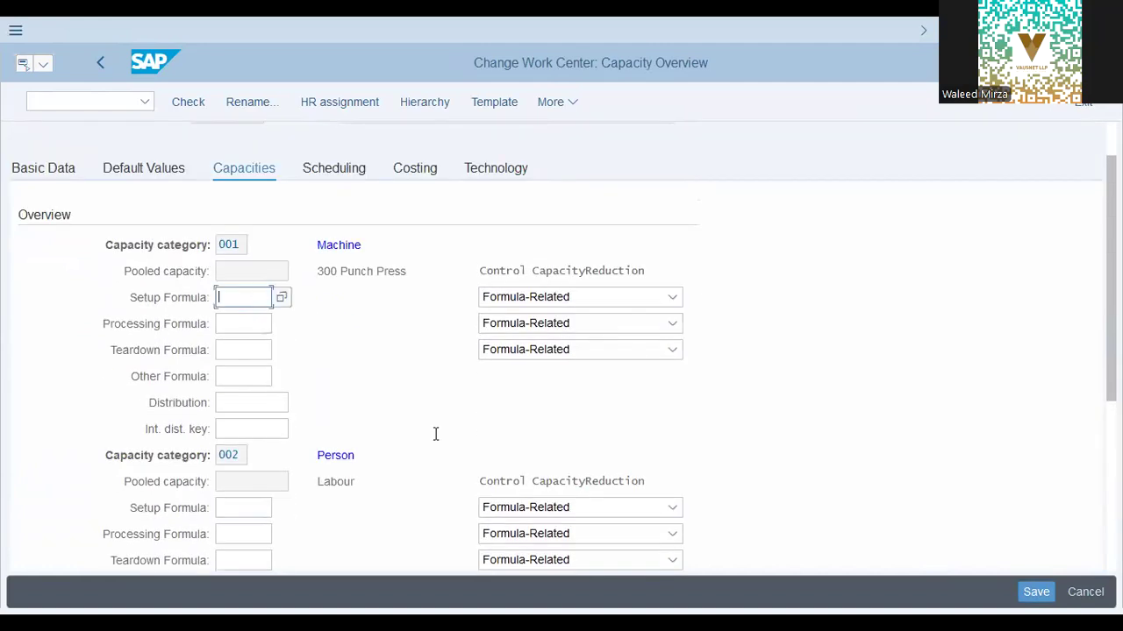
{"action": "left_click", "coordinate": [284, 295]}
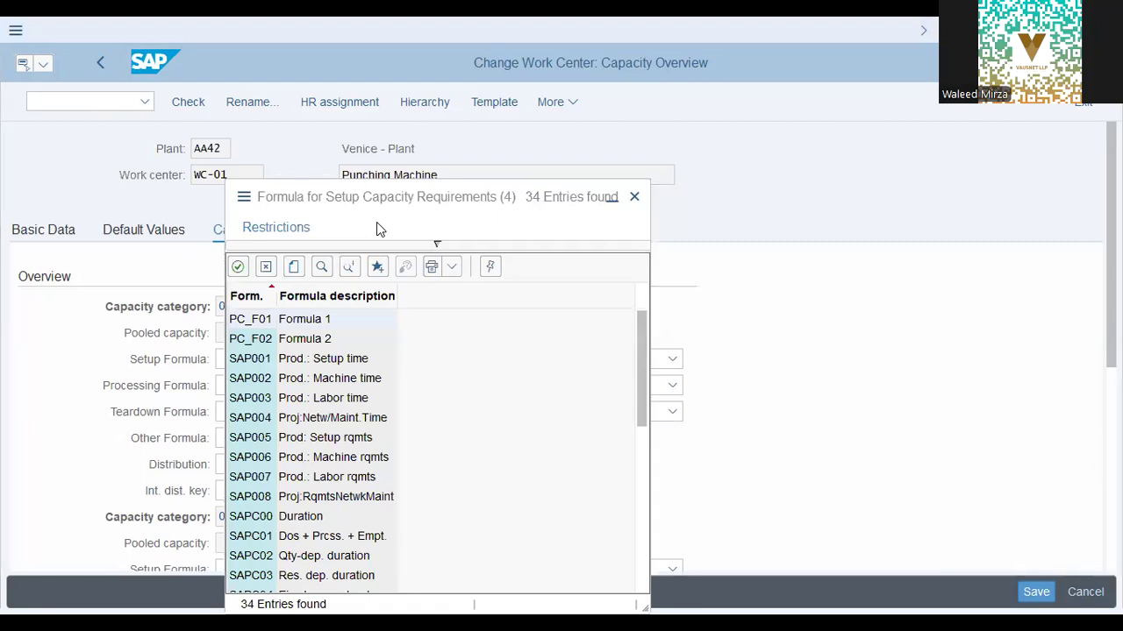
{"action": "double_click", "coordinate": [254, 356]}
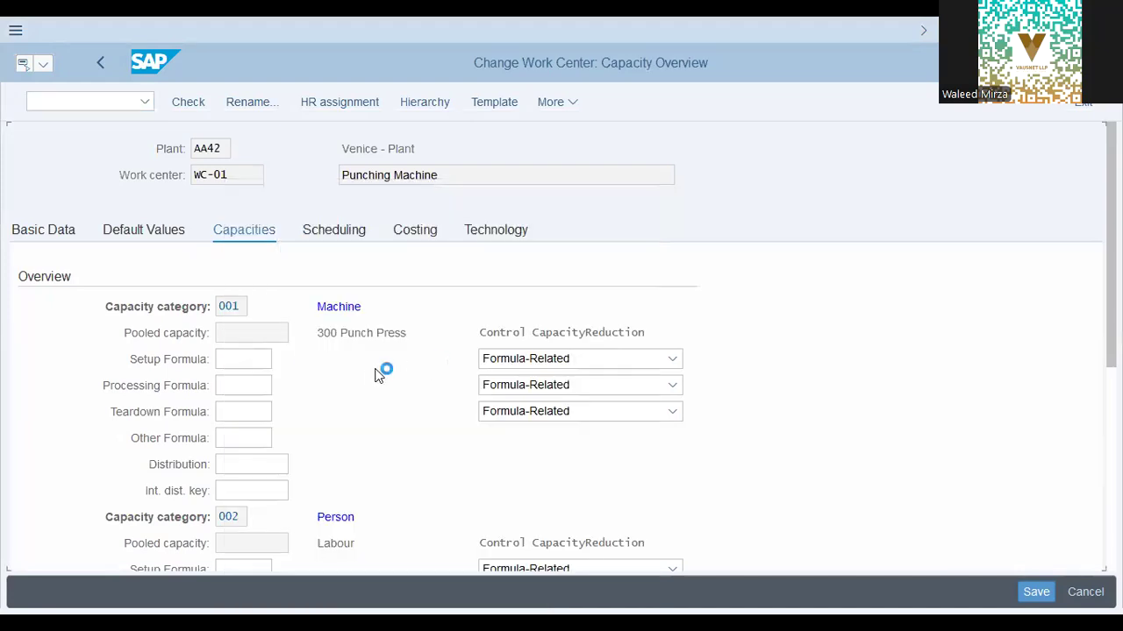
Assign SAPF01 (PRT: Quantity) as the processing formula of capacity category 001 and save the work center.
{"action": "left_click", "coordinate": [267, 379]}
{"action": "left_click", "coordinate": [281, 388]}
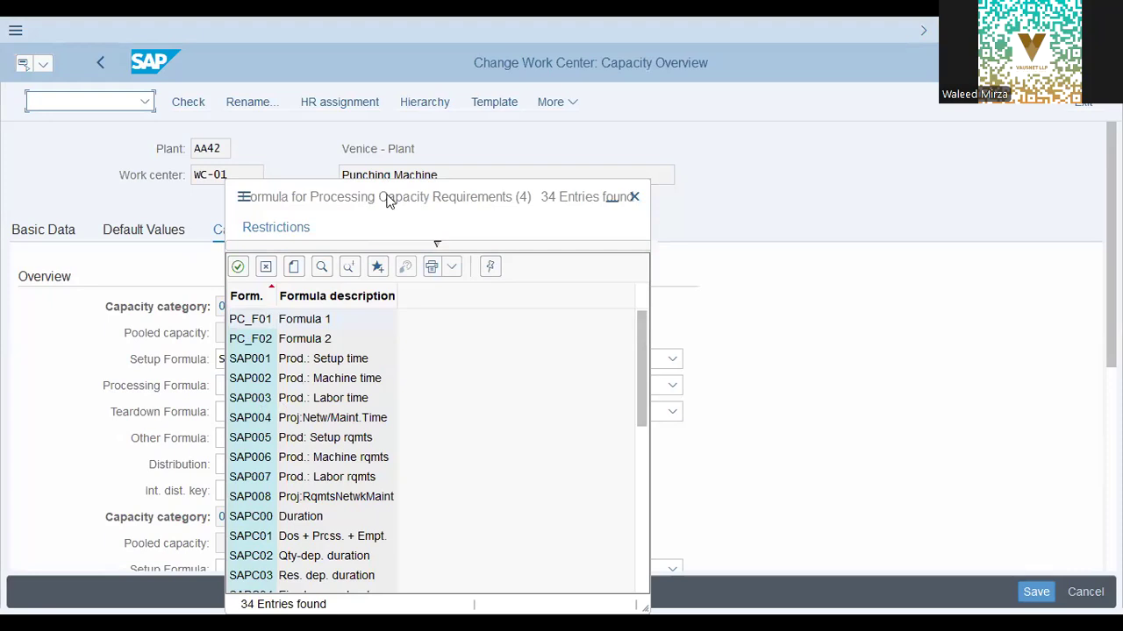
{"action": "left_click_drag", "start_coordinate": [389, 200], "coordinate": [471, 176]}
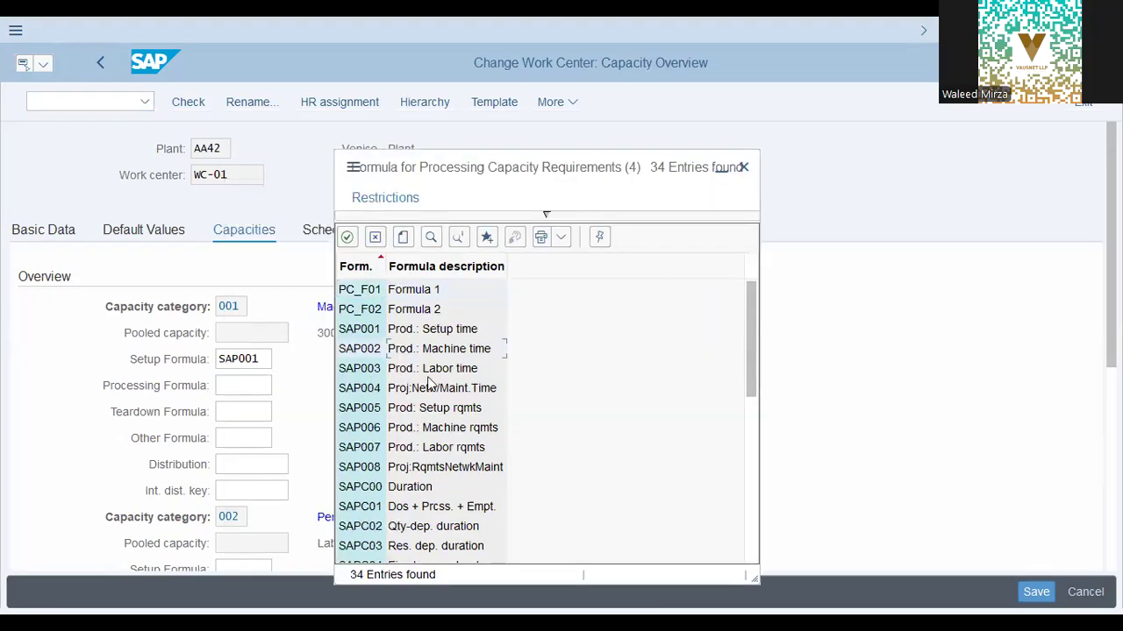
{"action": "scroll", "coordinate": [463, 395], "scroll_direction": "down", "scroll_amount": 1}
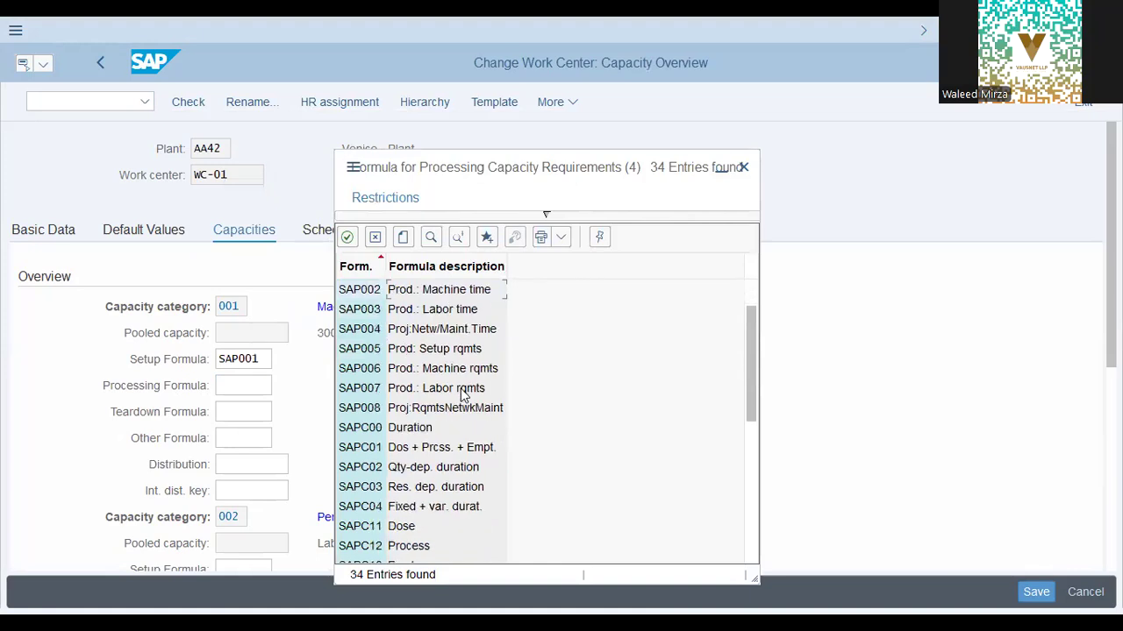
{"action": "left_click", "coordinate": [461, 448]}
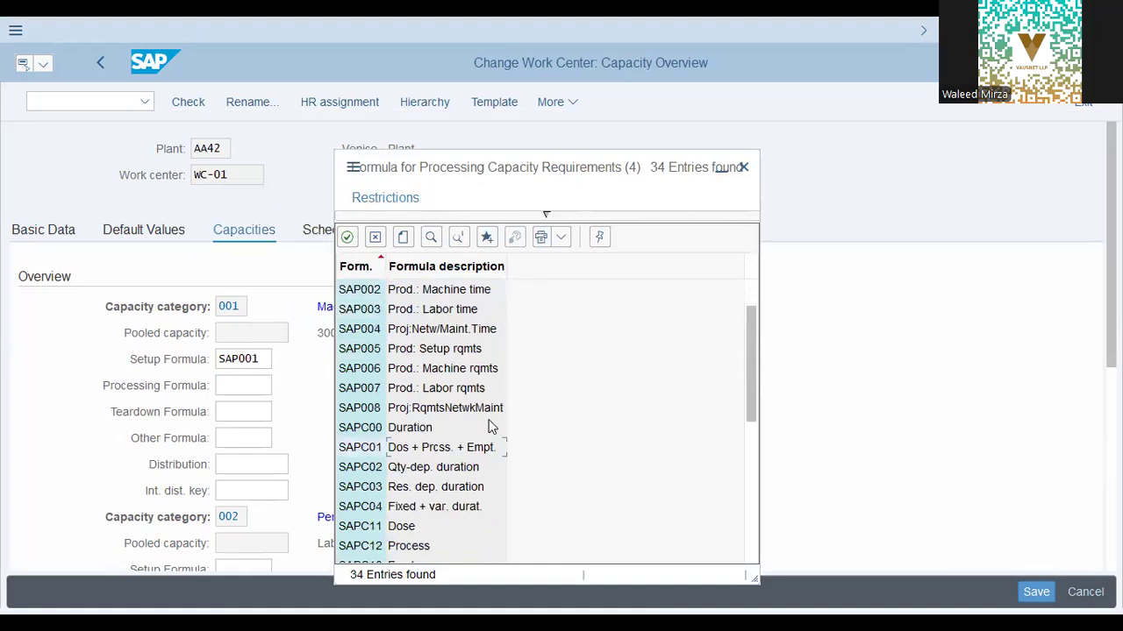
{"action": "left_click", "coordinate": [455, 470]}
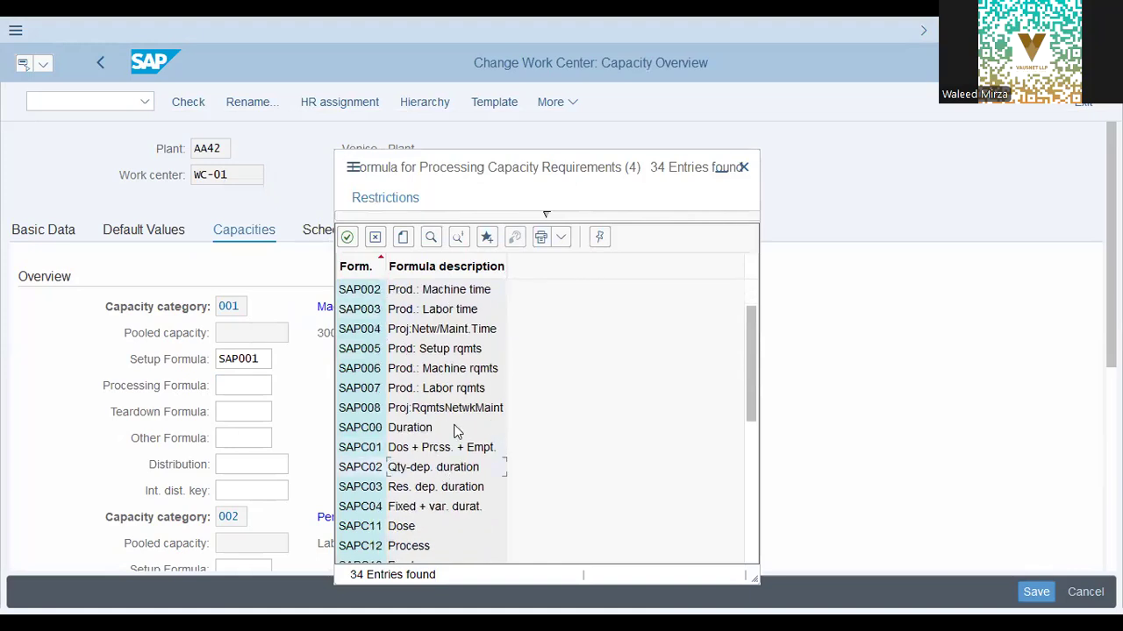
{"action": "scroll", "coordinate": [455, 430], "scroll_direction": "down", "scroll_amount": 2}
{"action": "left_click", "coordinate": [452, 388]}
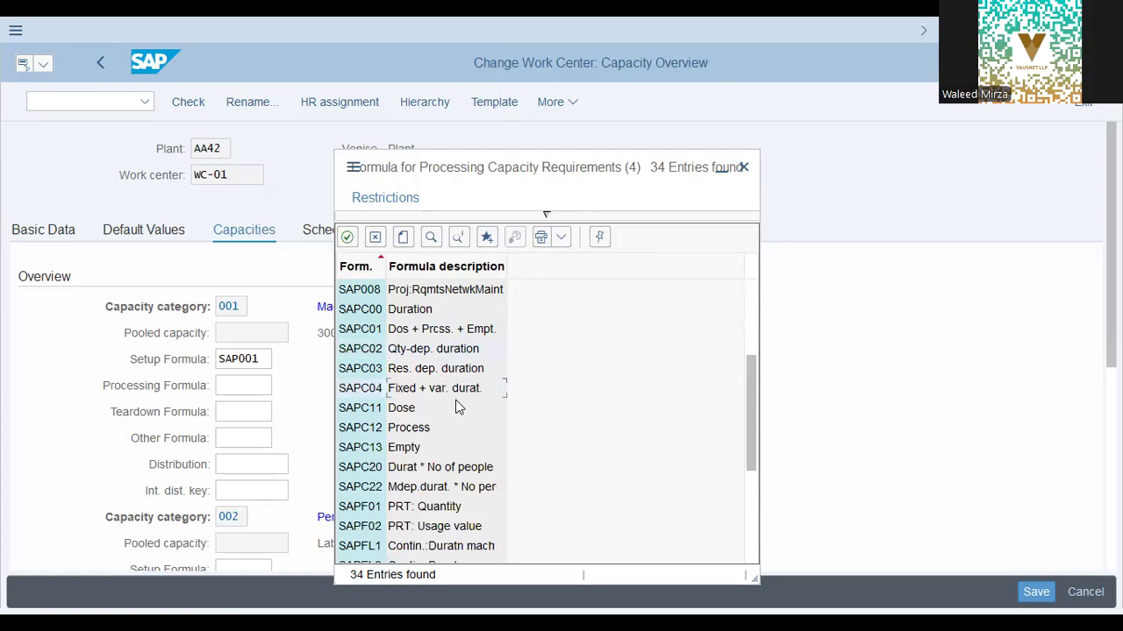
{"action": "scroll", "coordinate": [465, 412], "scroll_direction": "down", "scroll_amount": 1}
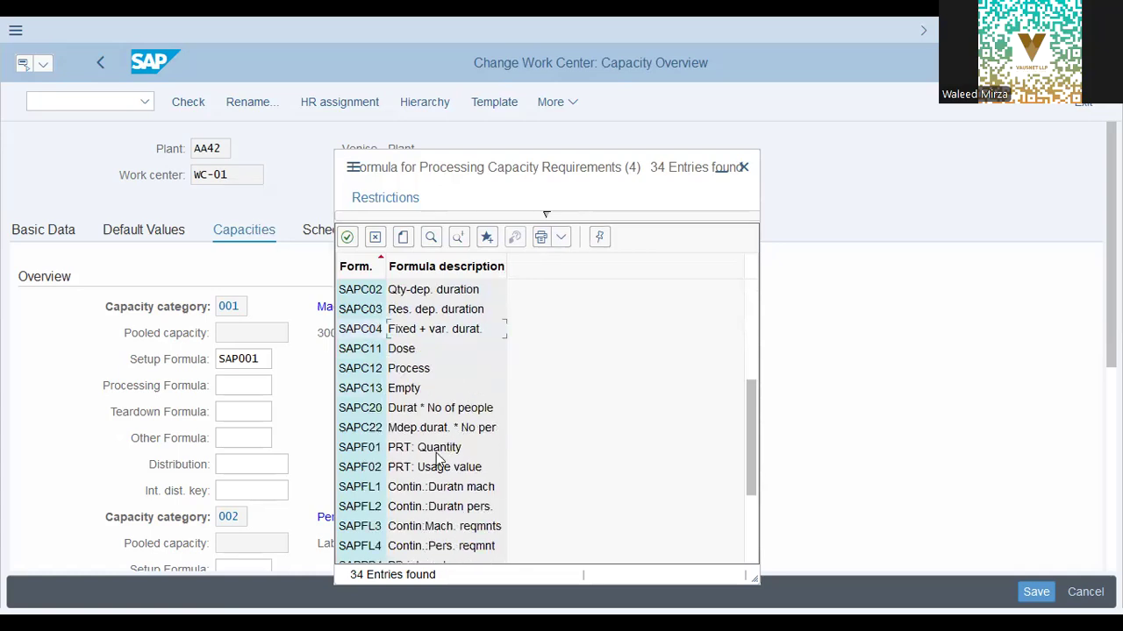
{"action": "left_click", "coordinate": [375, 451]}
{"action": "left_click", "coordinate": [342, 330]}
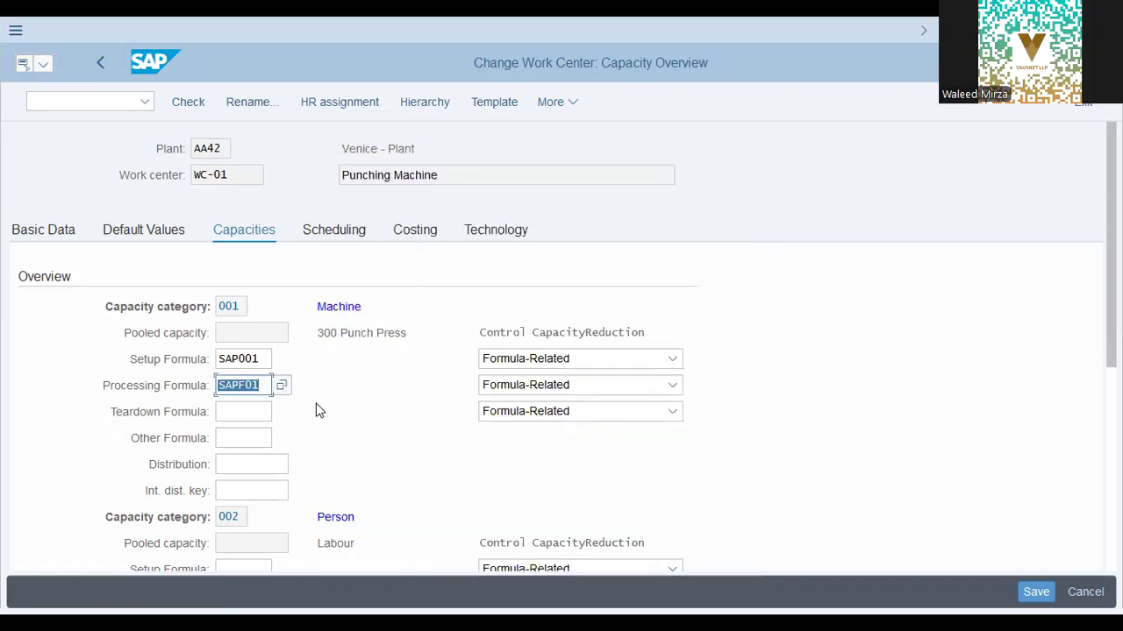
{"action": "left_click", "coordinate": [1031, 589]}
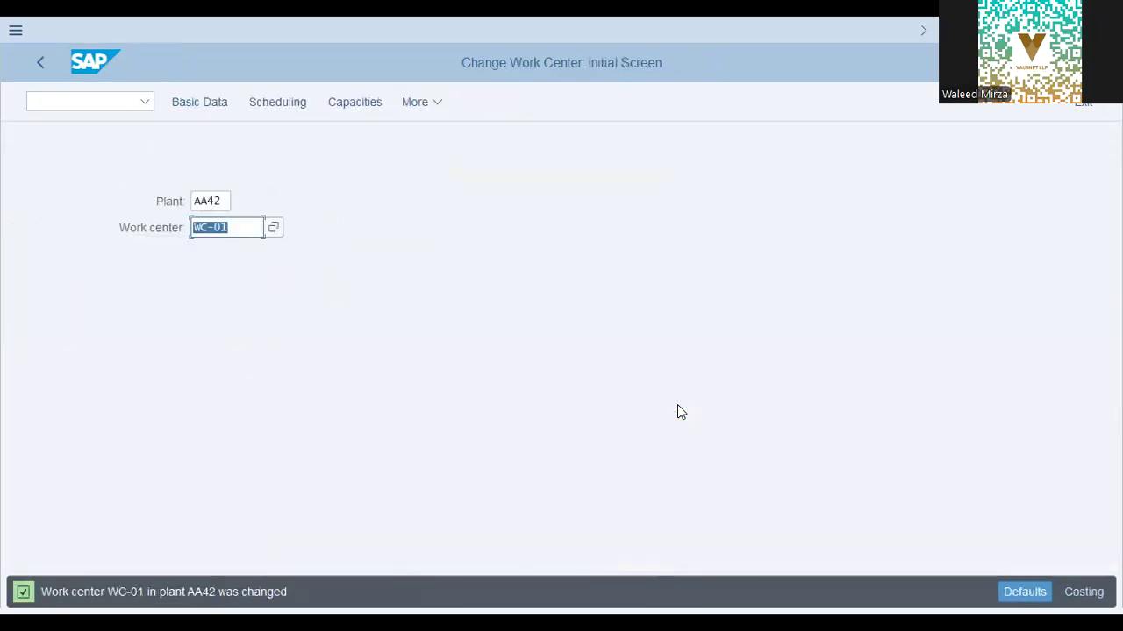
Reopen WC-01's capacity overview and examine the machine capacity's setup and processing formulas and the capacity reduction control options.
{"action": "key", "text": "Return"}
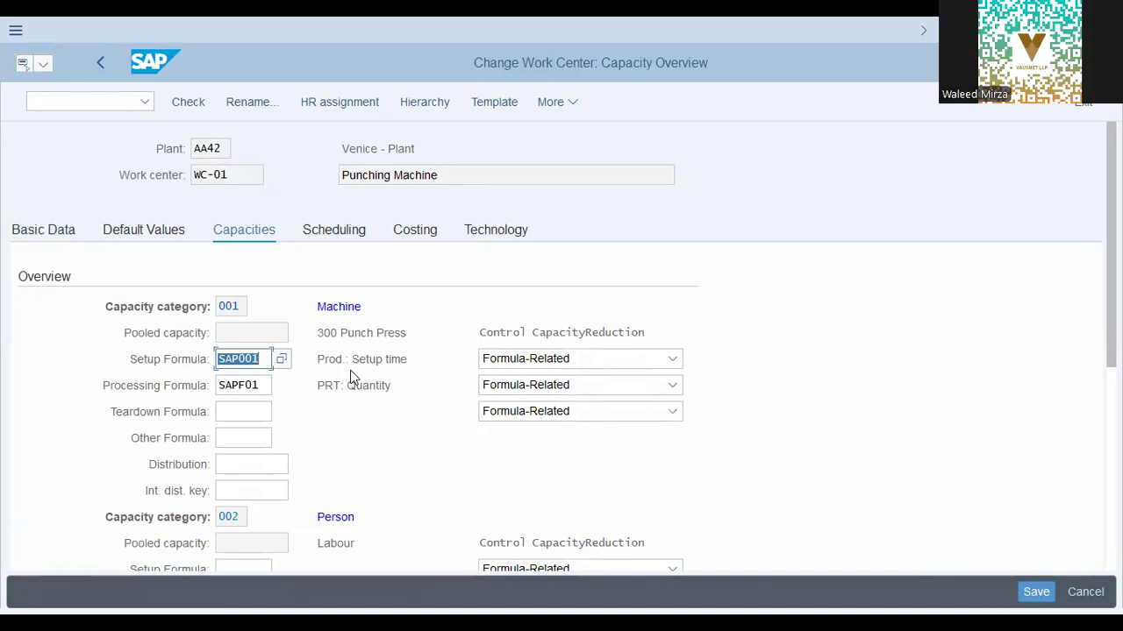
{"action": "left_click", "coordinate": [493, 362]}
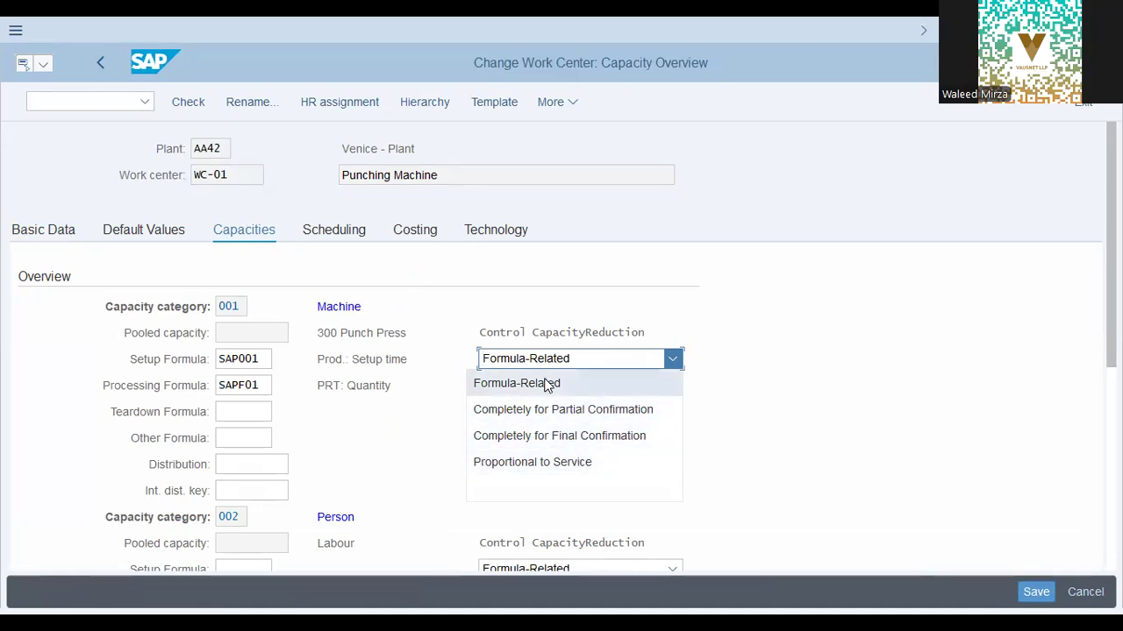
{"action": "left_click", "coordinate": [408, 407]}
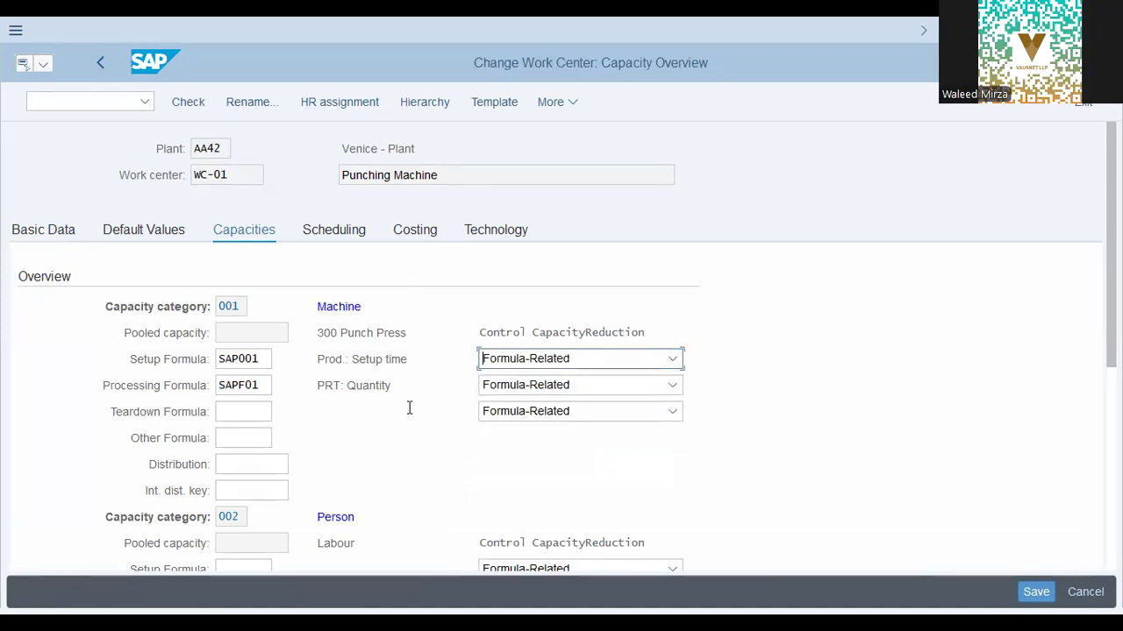
{"action": "left_click_drag", "start_coordinate": [419, 358], "coordinate": [90, 345]}
{"action": "left_click_drag", "start_coordinate": [405, 389], "coordinate": [143, 394]}
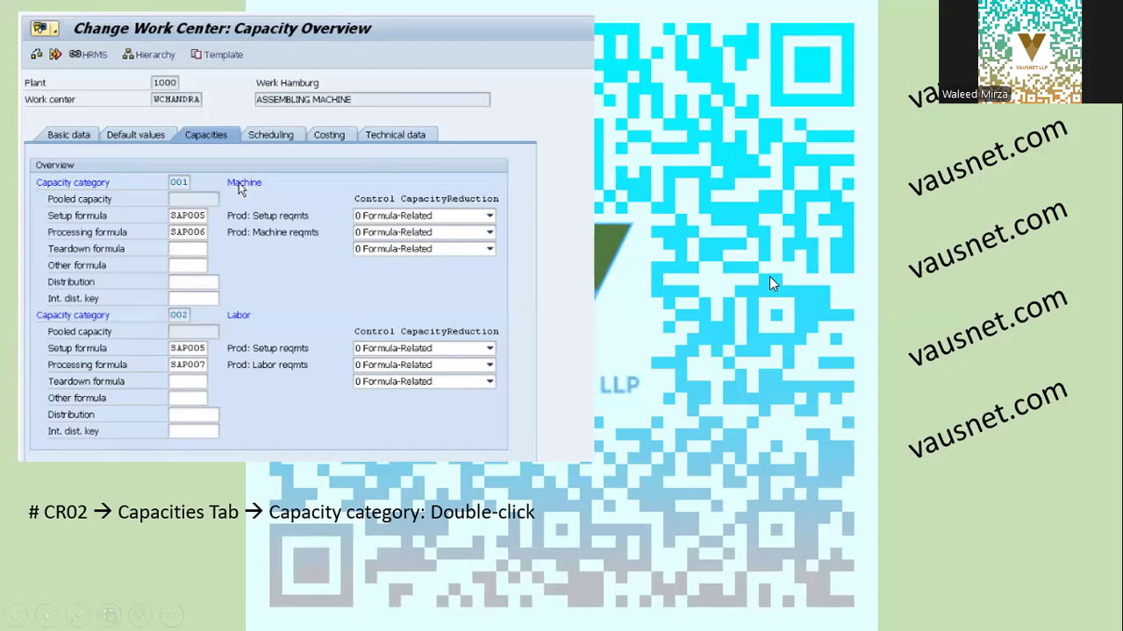
{"action": "key", "text": "Right"}
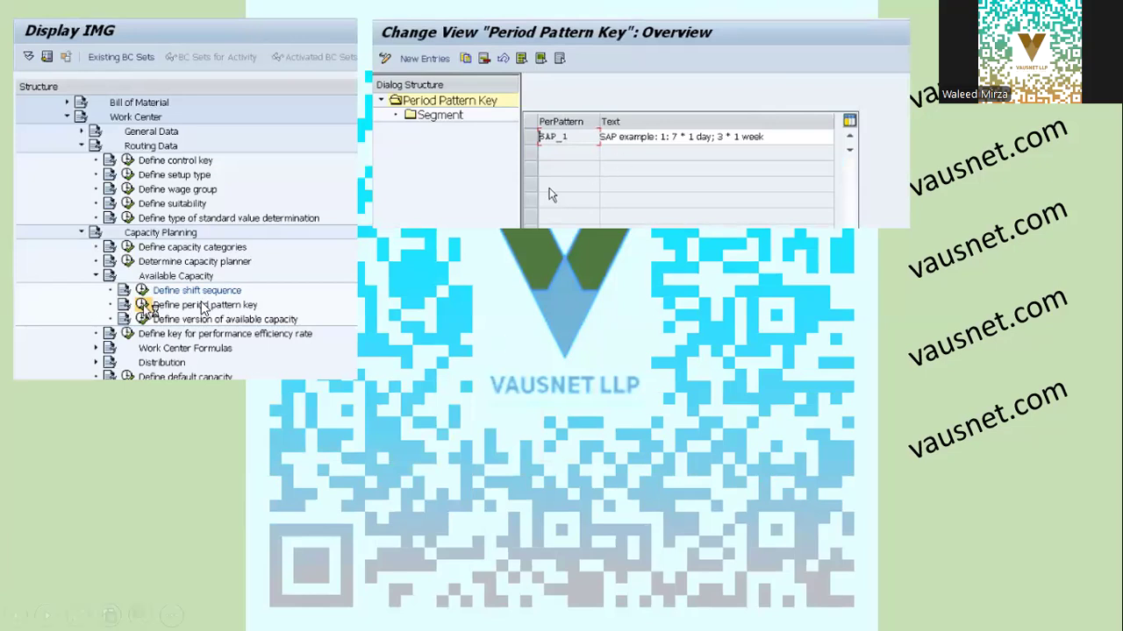
Switch back to SAP and open the SAP Customizing Implementation Guide structure with transaction /nspro.
{"action": "key", "text": "alt+Tab"}
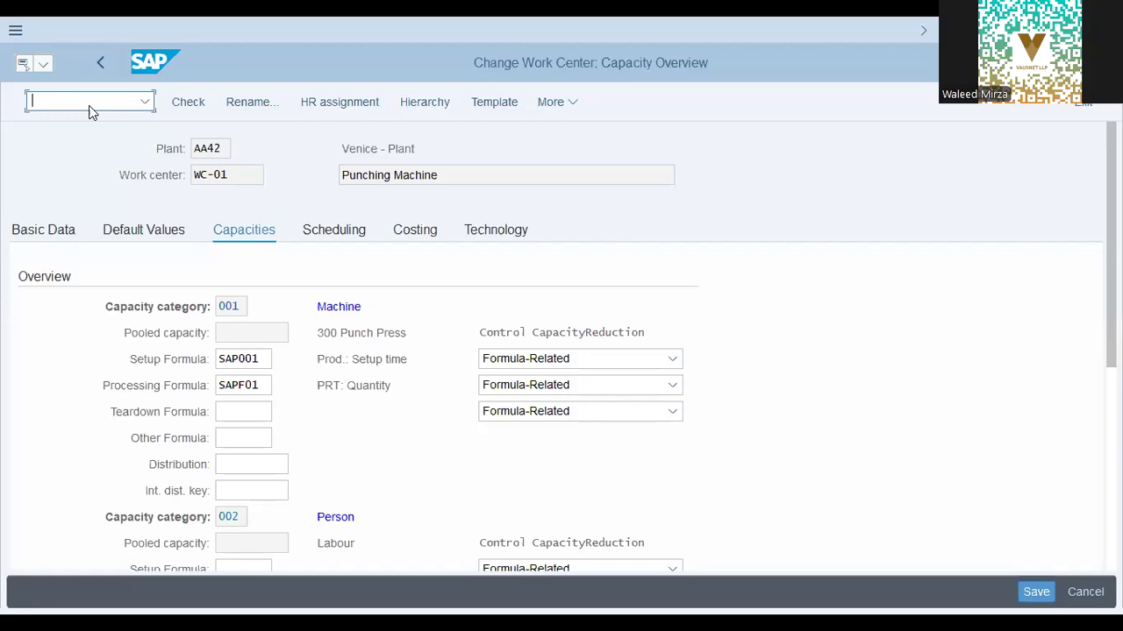
{"action": "type", "text": "/nspro"}
{"action": "key", "text": "Return"}
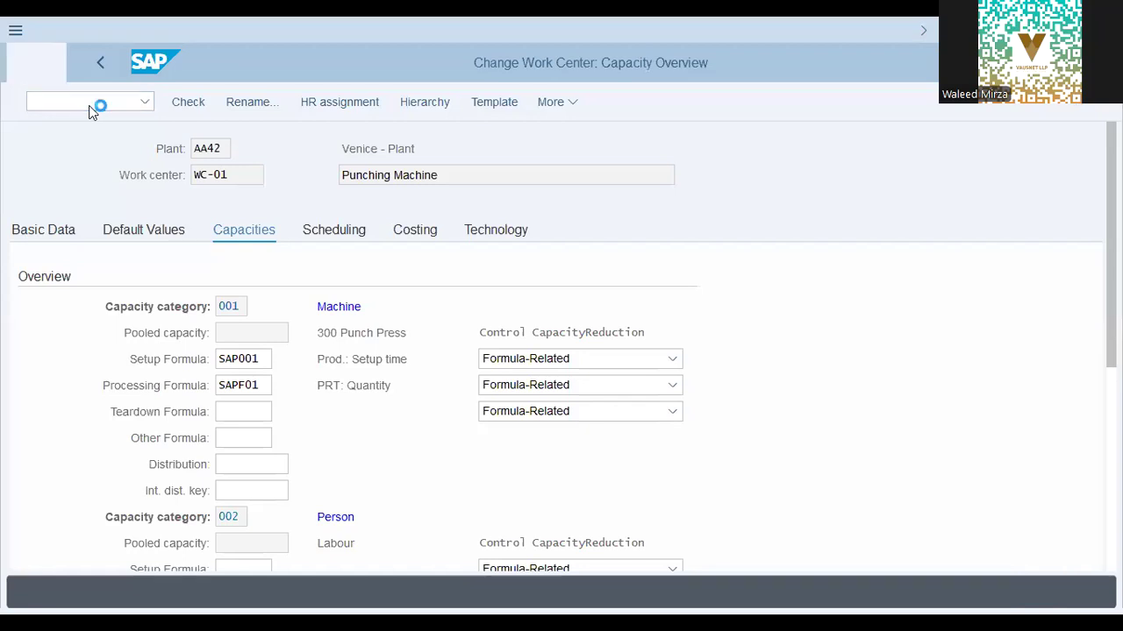
{"action": "left_click", "coordinate": [202, 103]}
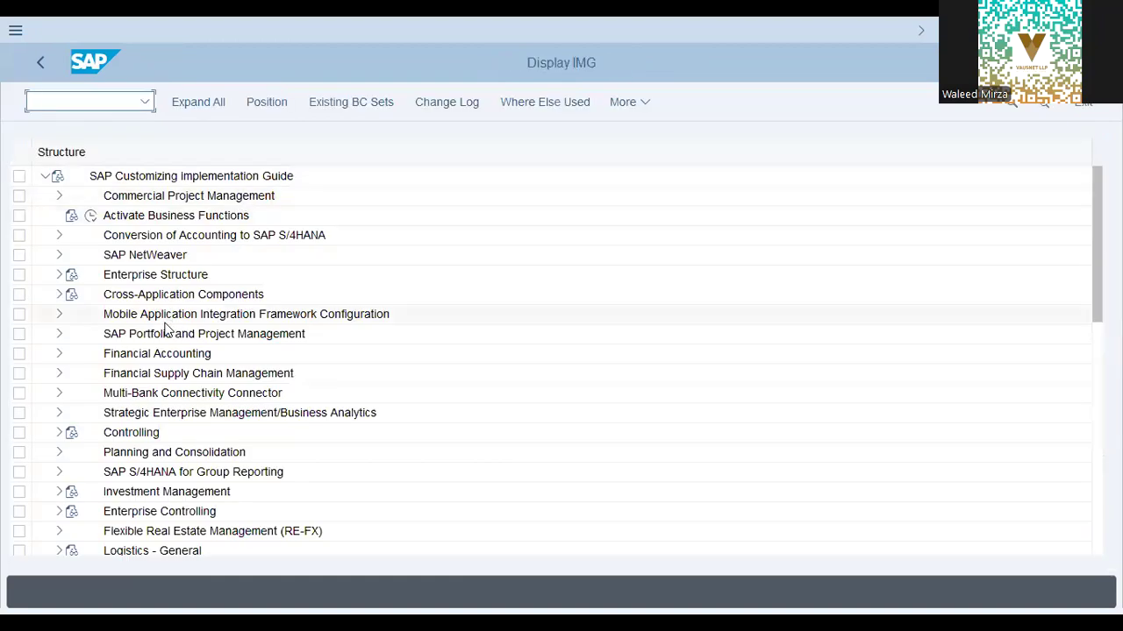
Expand Production, Basic Data and Work Center in the customizing structure.
{"action": "left_click", "coordinate": [163, 321]}
{"action": "left_click", "coordinate": [128, 353]}
{"action": "scroll", "coordinate": [88, 398], "scroll_direction": "down", "scroll_amount": 3}
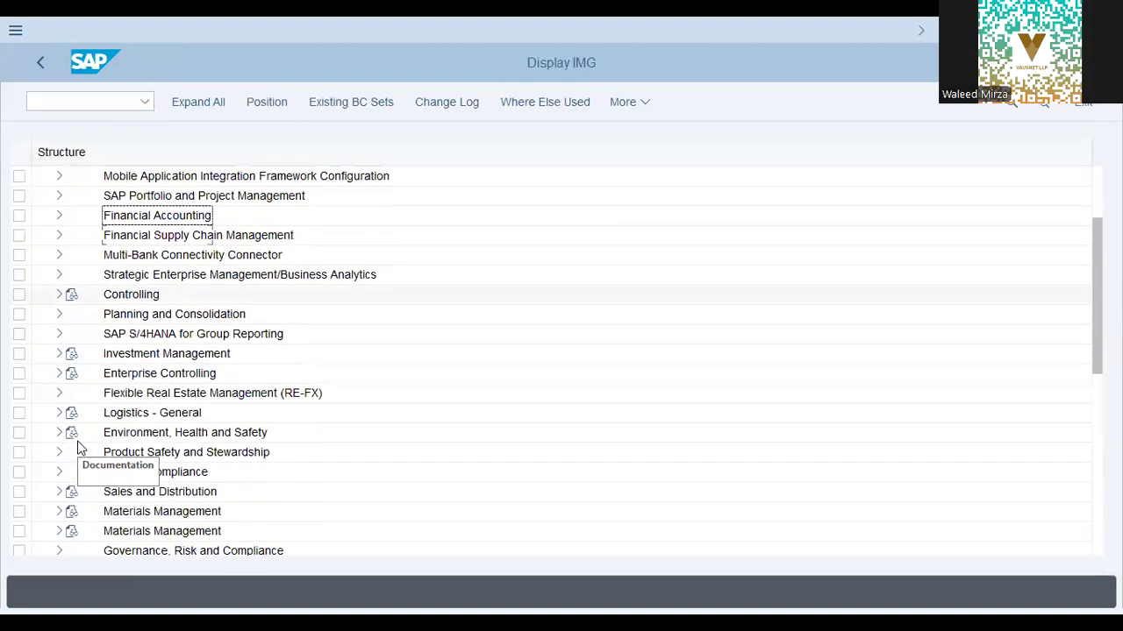
{"action": "scroll", "coordinate": [87, 398], "scroll_direction": "down", "scroll_amount": 3}
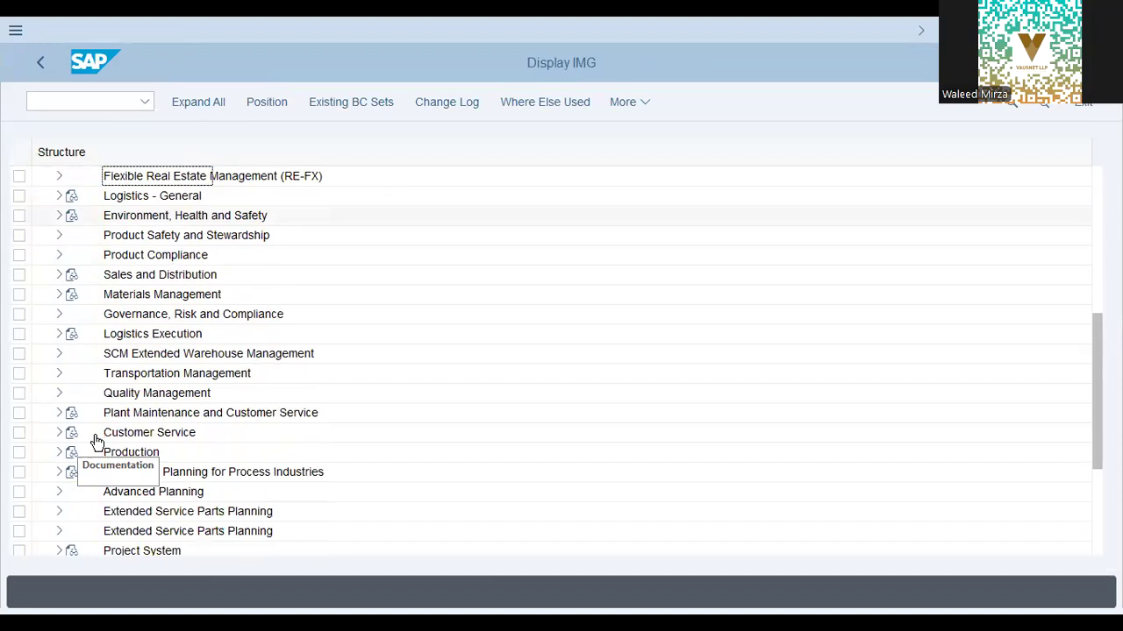
{"action": "left_click", "coordinate": [59, 393]}
{"action": "left_click", "coordinate": [168, 395]}
{"action": "left_click", "coordinate": [67, 315]}
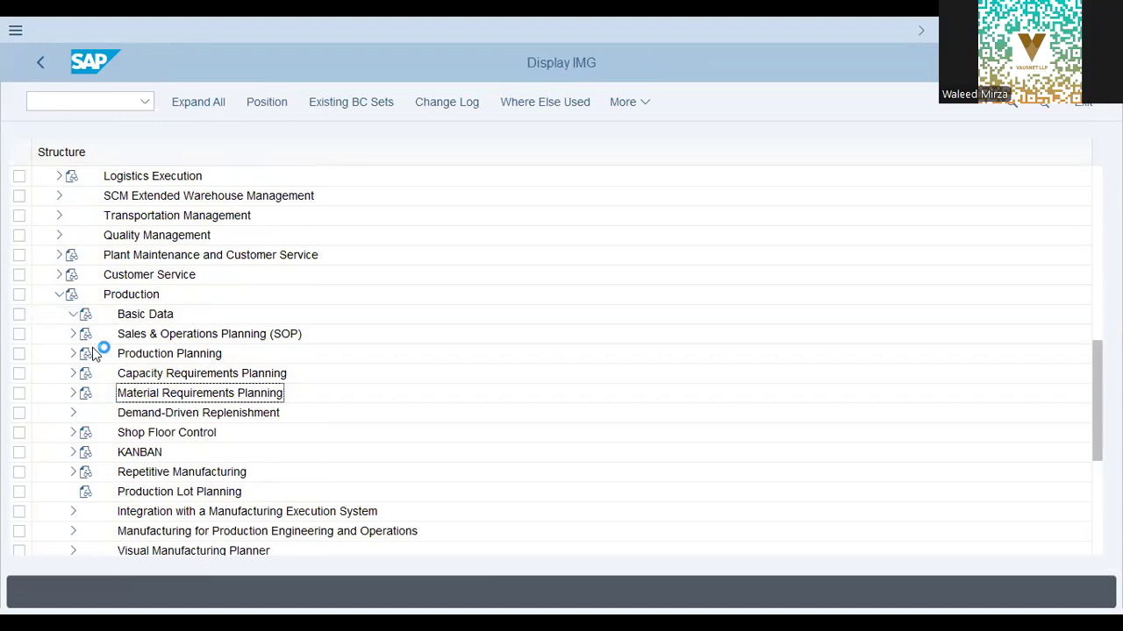
{"action": "left_click", "coordinate": [211, 354]}
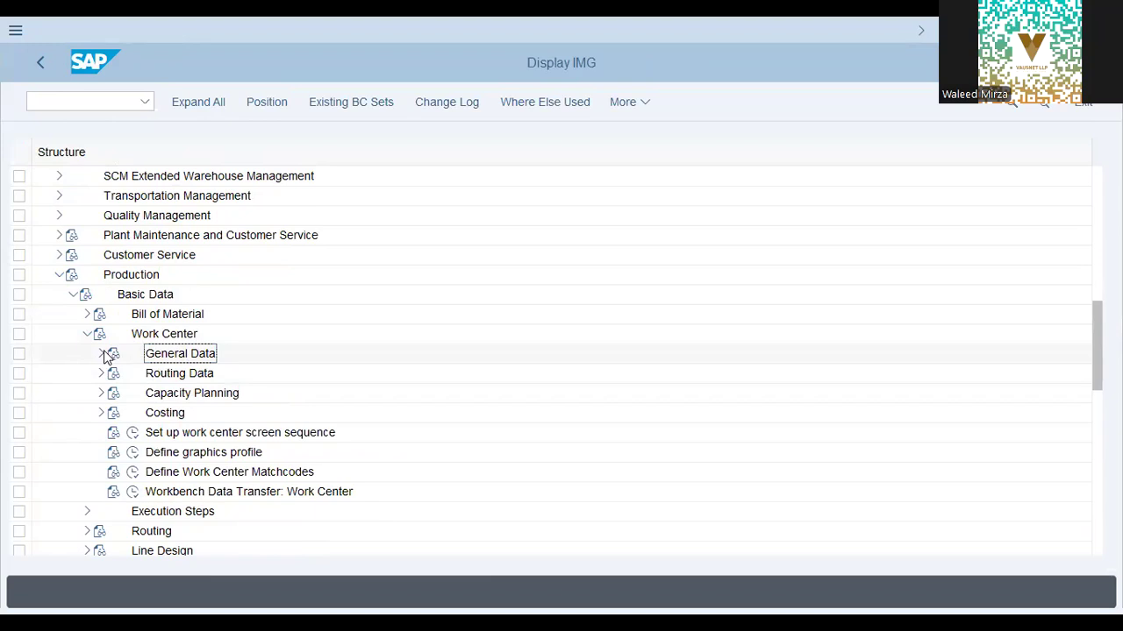
Expand Capacity Planning and Available Capacity under Work Center and open the shift Grouping overview.
{"action": "left_click", "coordinate": [101, 393]}
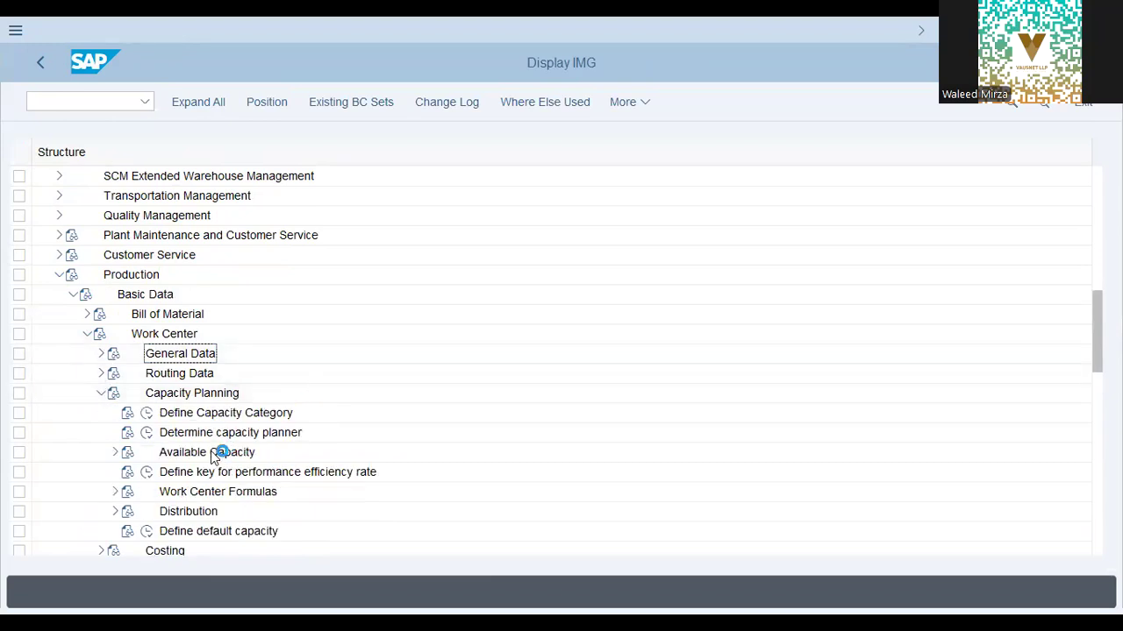
{"action": "scroll", "coordinate": [193, 456], "scroll_direction": "down", "scroll_amount": 1}
{"action": "left_click", "coordinate": [205, 431]}
{"action": "left_click", "coordinate": [212, 414]}
{"action": "left_click", "coordinate": [175, 393]}
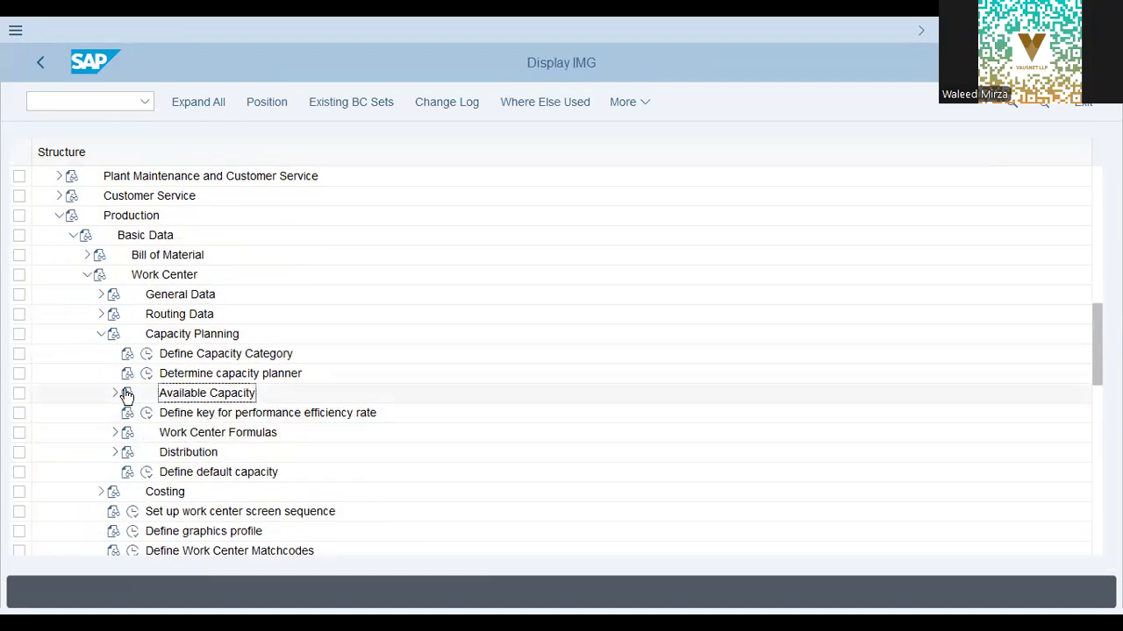
{"action": "left_click", "coordinate": [114, 393]}
{"action": "left_click", "coordinate": [225, 414]}
{"action": "left_click", "coordinate": [160, 412]}
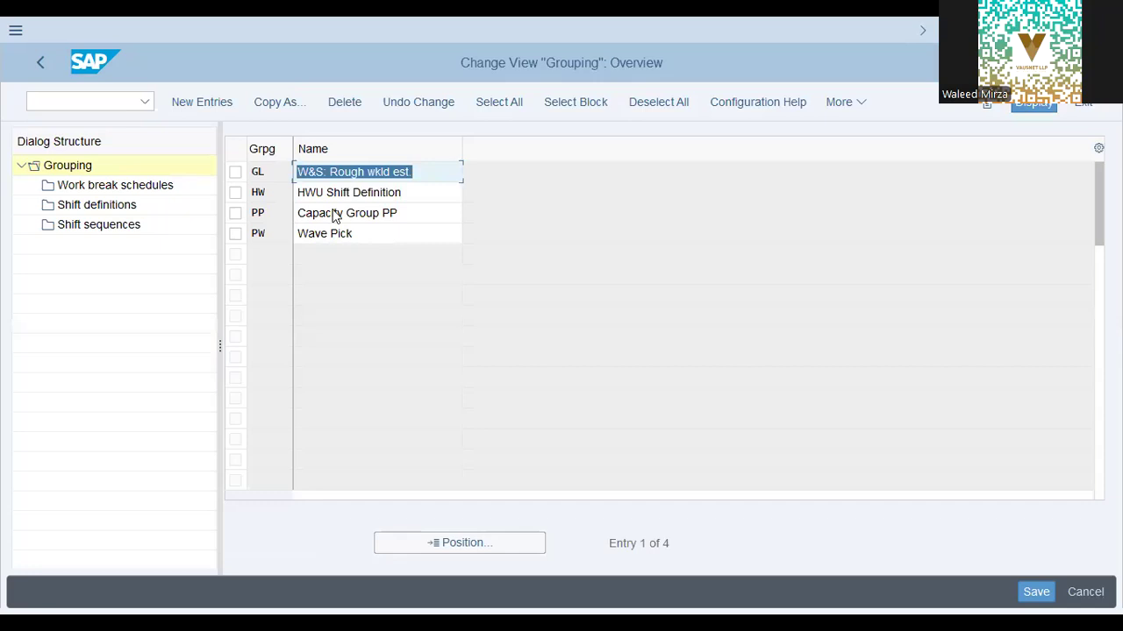
Select the HW grouping (HWU Shift Definition) and open its work break schedules.
{"action": "left_click", "coordinate": [415, 192]}
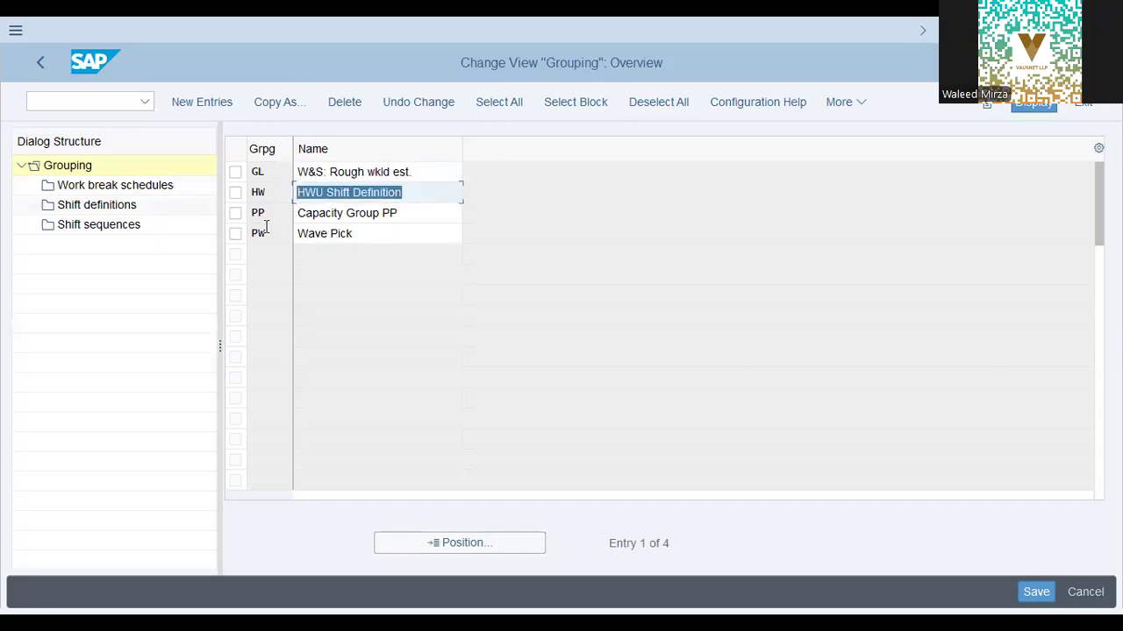
{"action": "left_click", "coordinate": [235, 192]}
{"action": "left_click", "coordinate": [117, 186]}
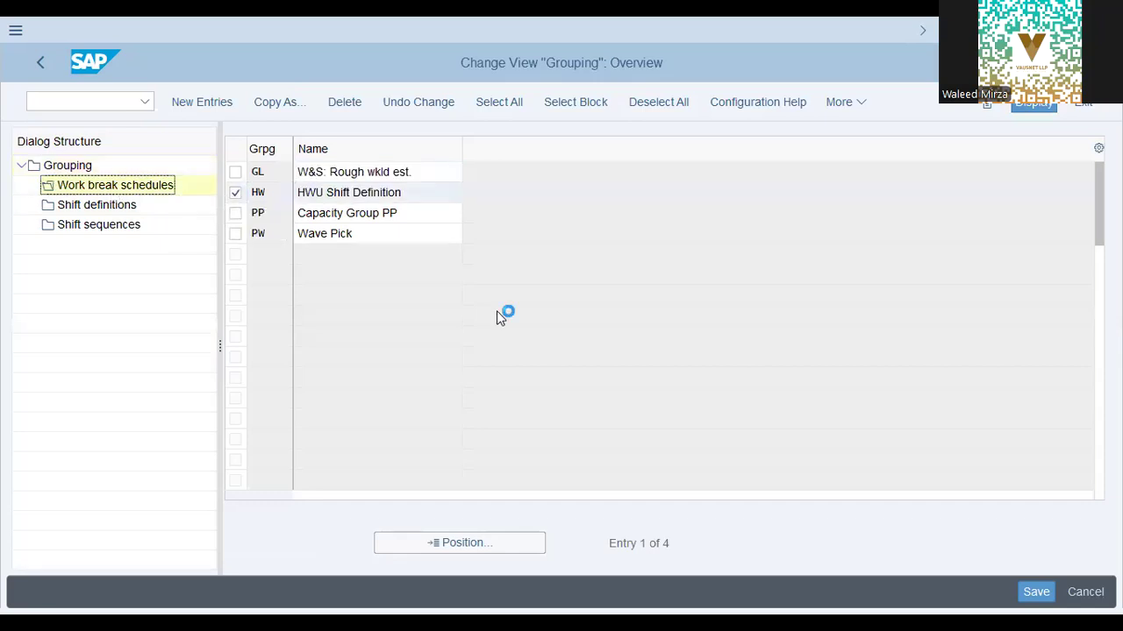
{"action": "left_click", "coordinate": [443, 282]}
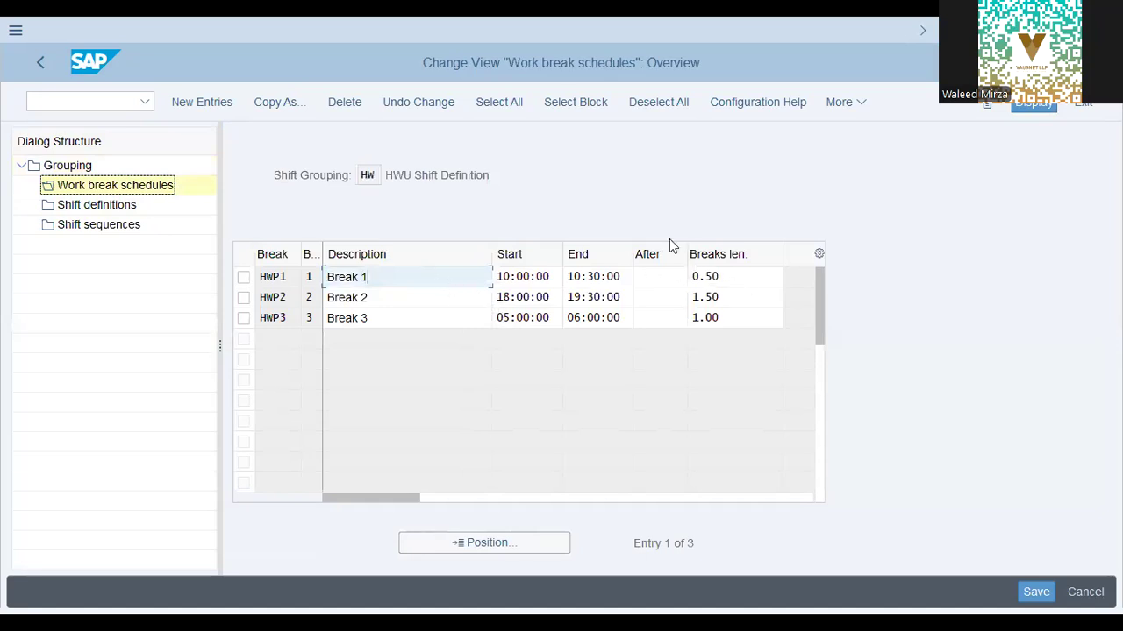
View the HW shift definitions, return to the work break schedules, and examine the start, end and length of breaks HWP1, HWP2 and HWP3.
{"action": "left_click", "coordinate": [85, 207]}
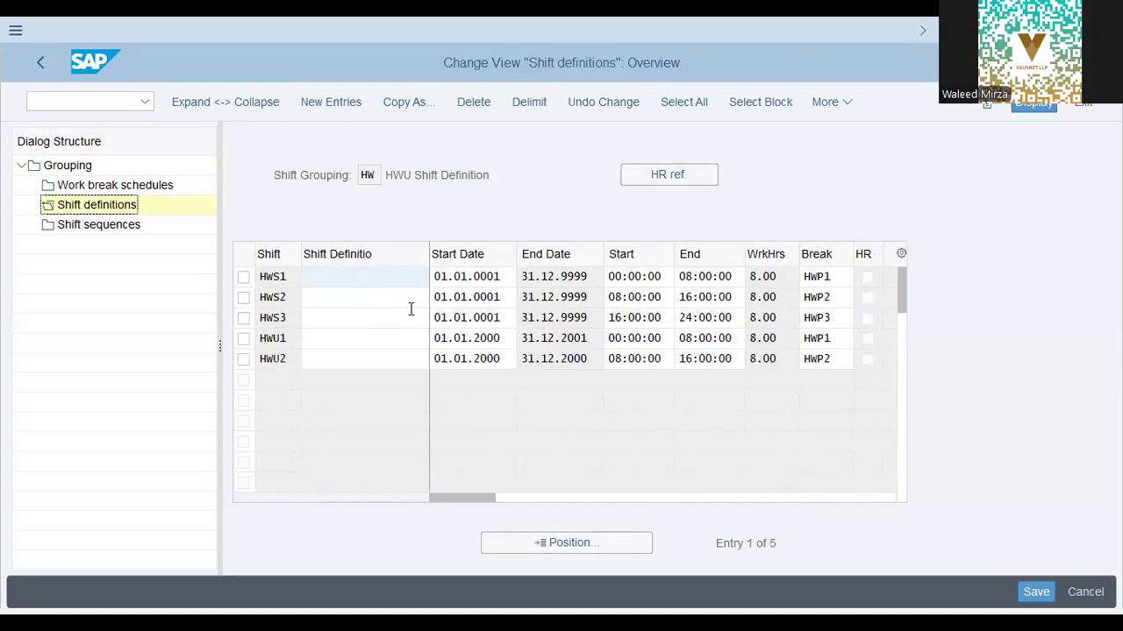
{"action": "left_click", "coordinate": [111, 187]}
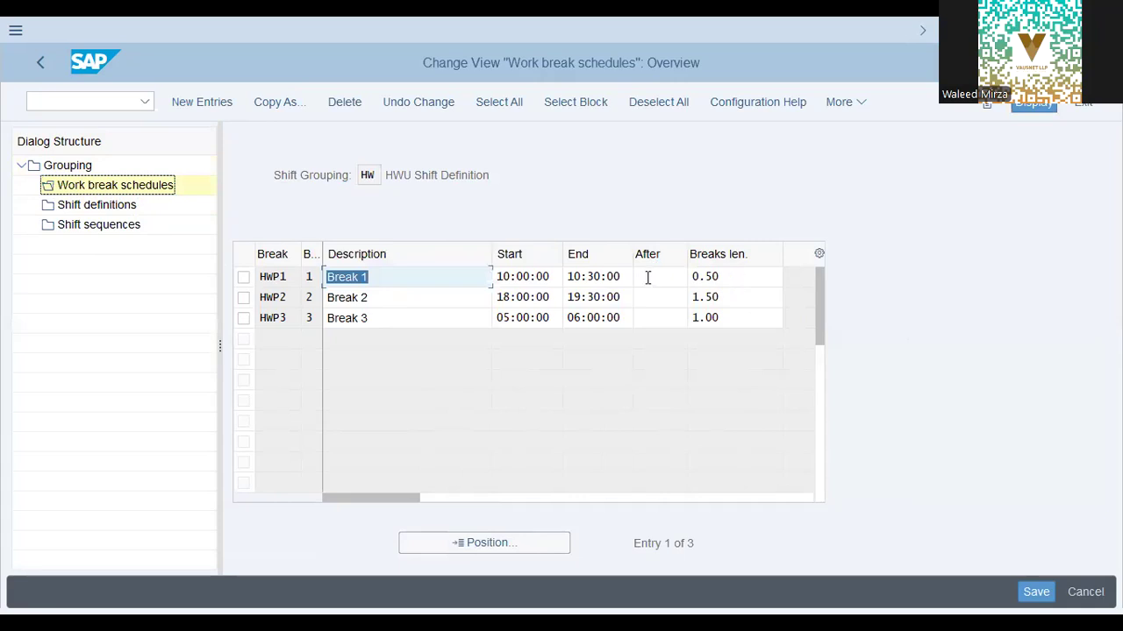
{"action": "left_click", "coordinate": [291, 272]}
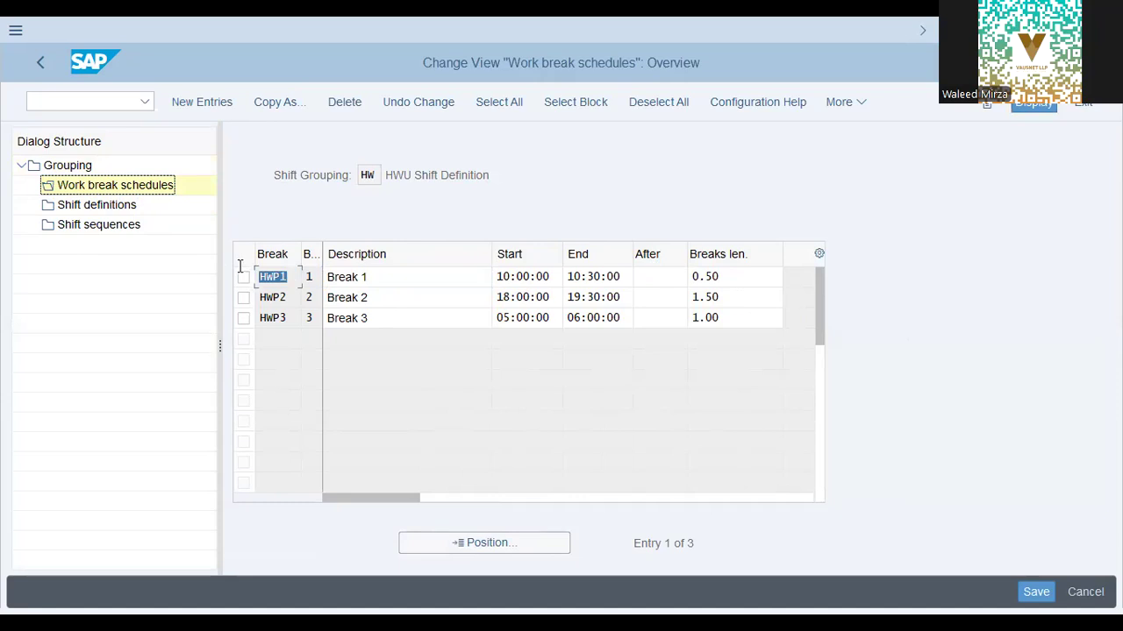
{"action": "left_click", "coordinate": [414, 283]}
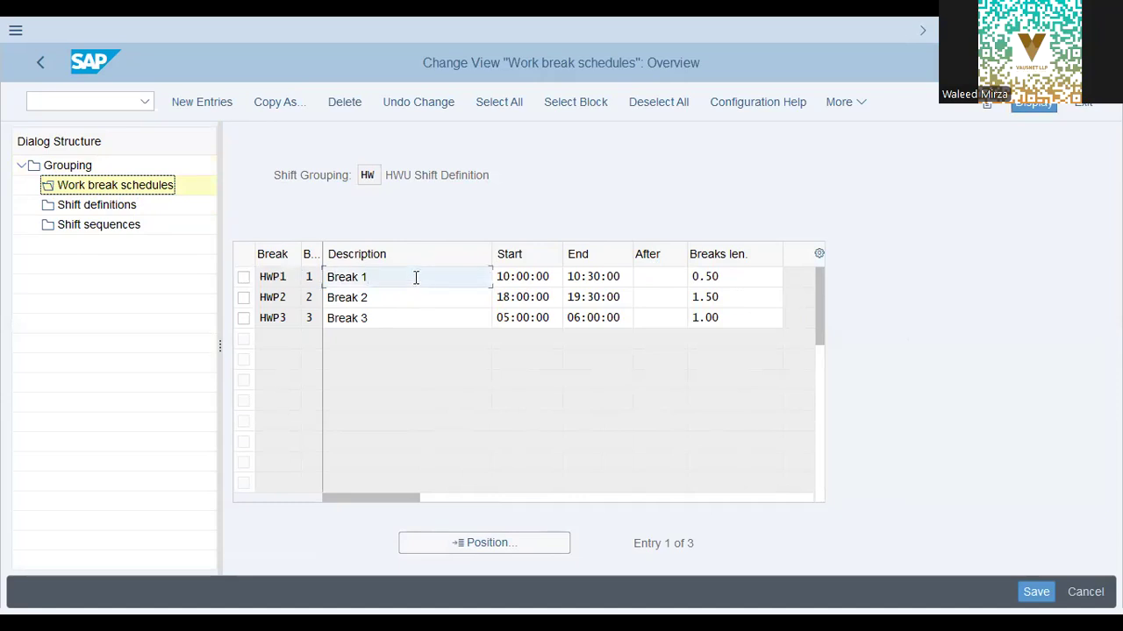
{"action": "left_click", "coordinate": [587, 279]}
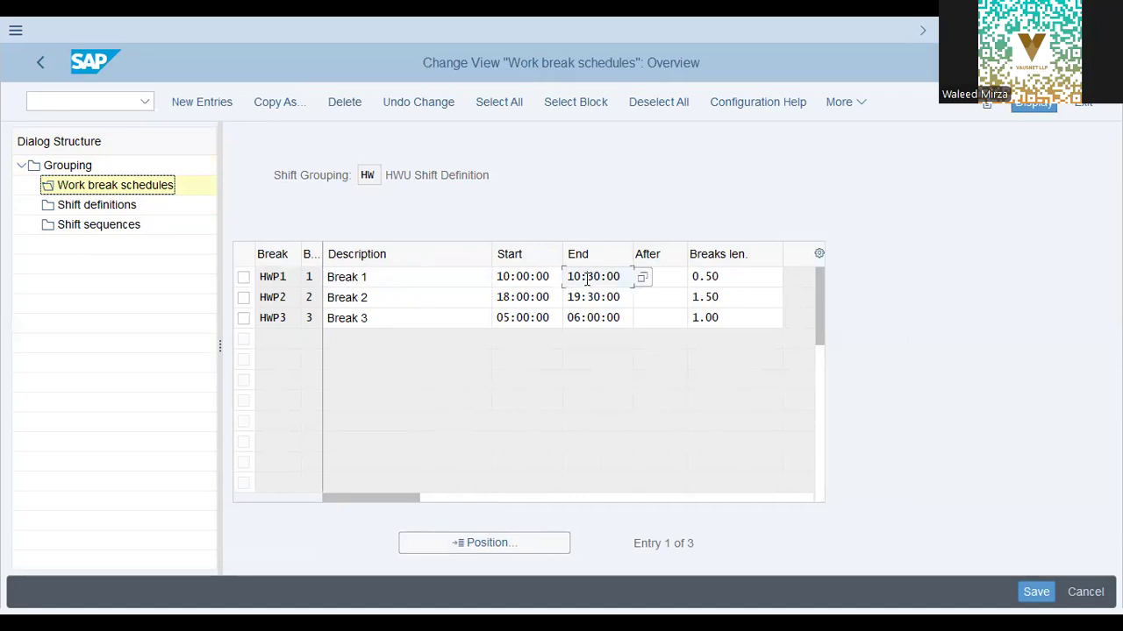
{"action": "left_click", "coordinate": [281, 298]}
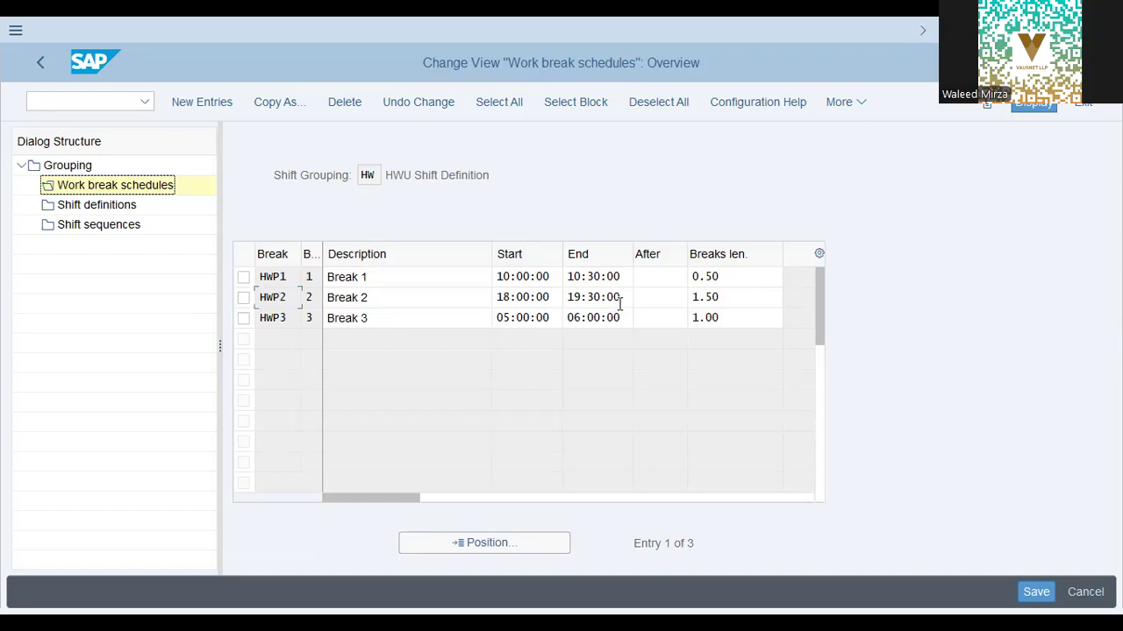
{"action": "left_click", "coordinate": [732, 291]}
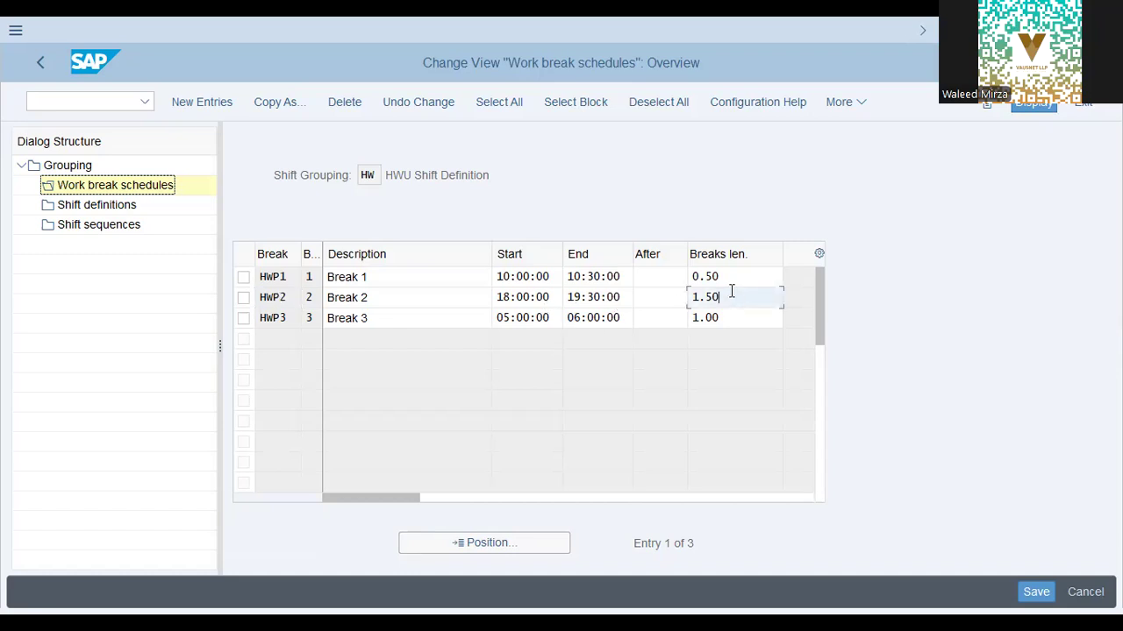
{"action": "key", "text": "Up"}
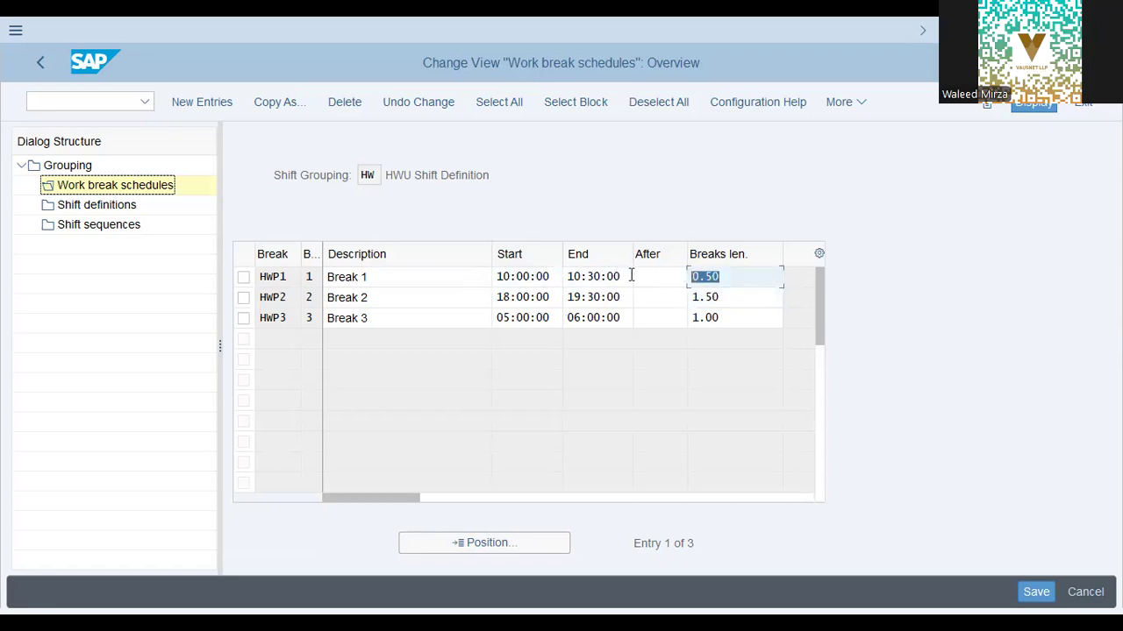
{"action": "left_click", "coordinate": [755, 277]}
{"action": "left_click", "coordinate": [361, 277]}
{"action": "left_click", "coordinate": [387, 297]}
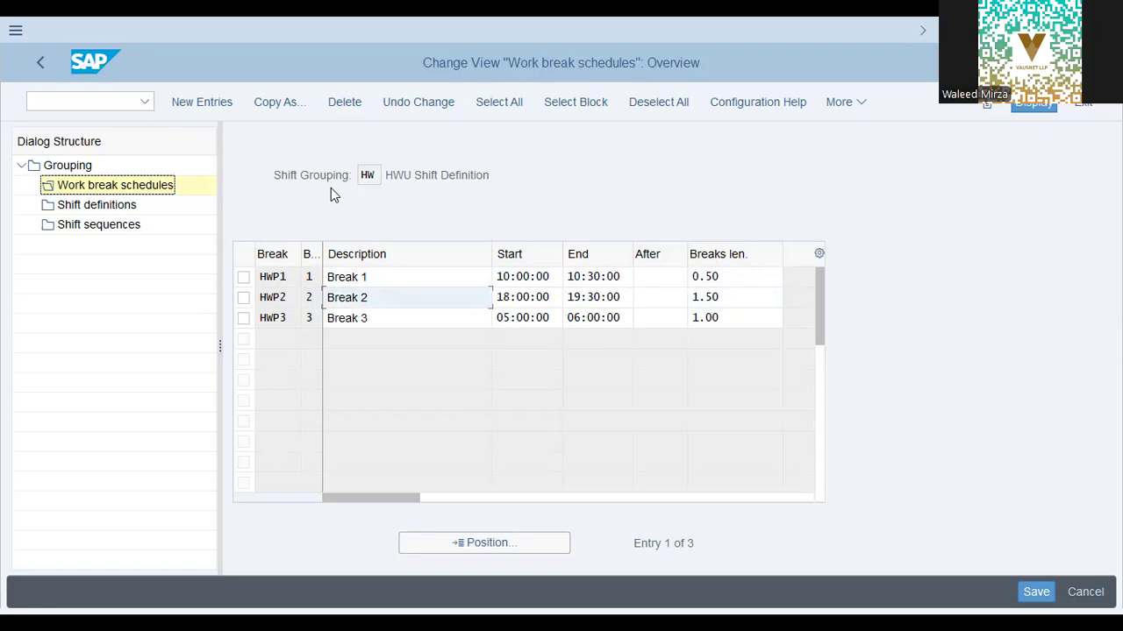
{"action": "left_click", "coordinate": [734, 277]}
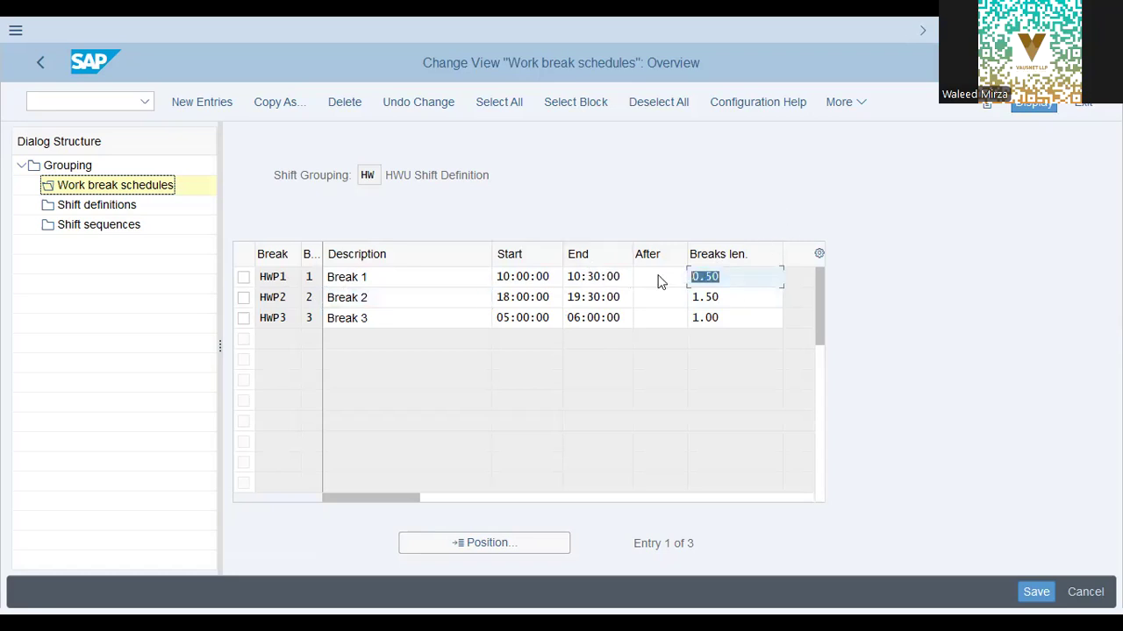
{"action": "left_click", "coordinate": [731, 321]}
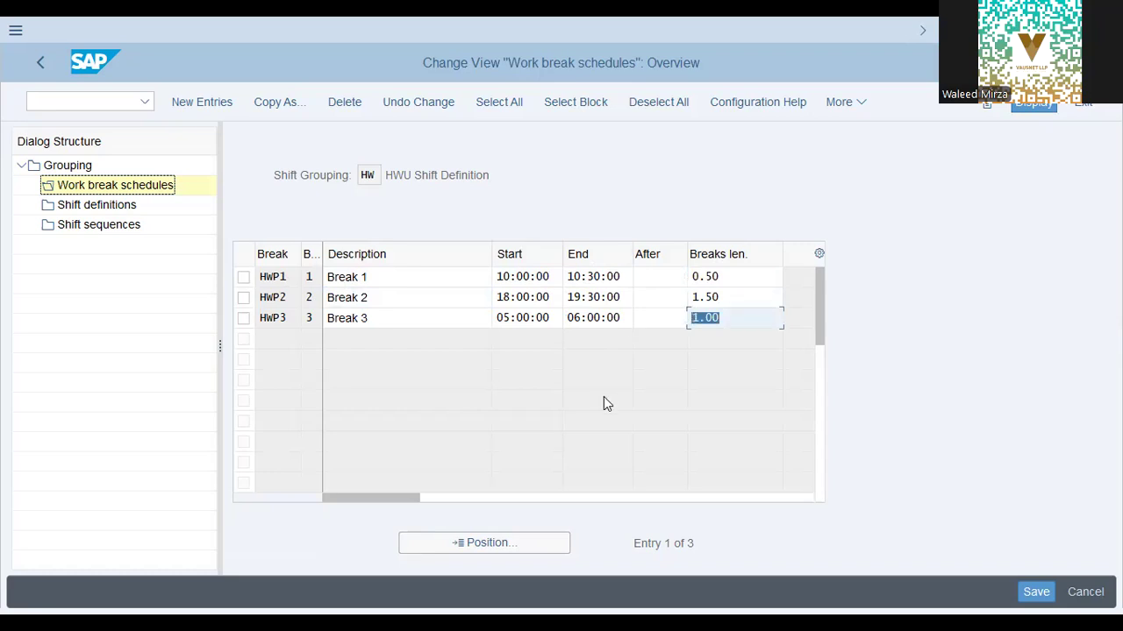
Return to the shift definitions, check the assigned breaks, and set the start time of shift HWS1 to 06:00:00.
{"action": "left_click", "coordinate": [744, 321]}
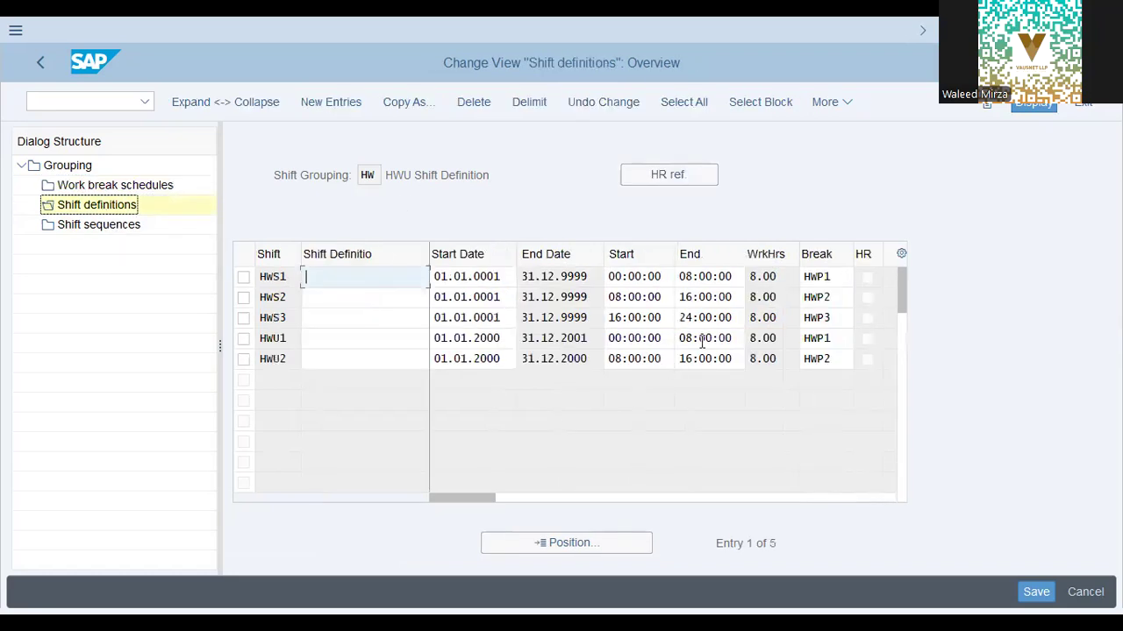
{"action": "left_click", "coordinate": [837, 281]}
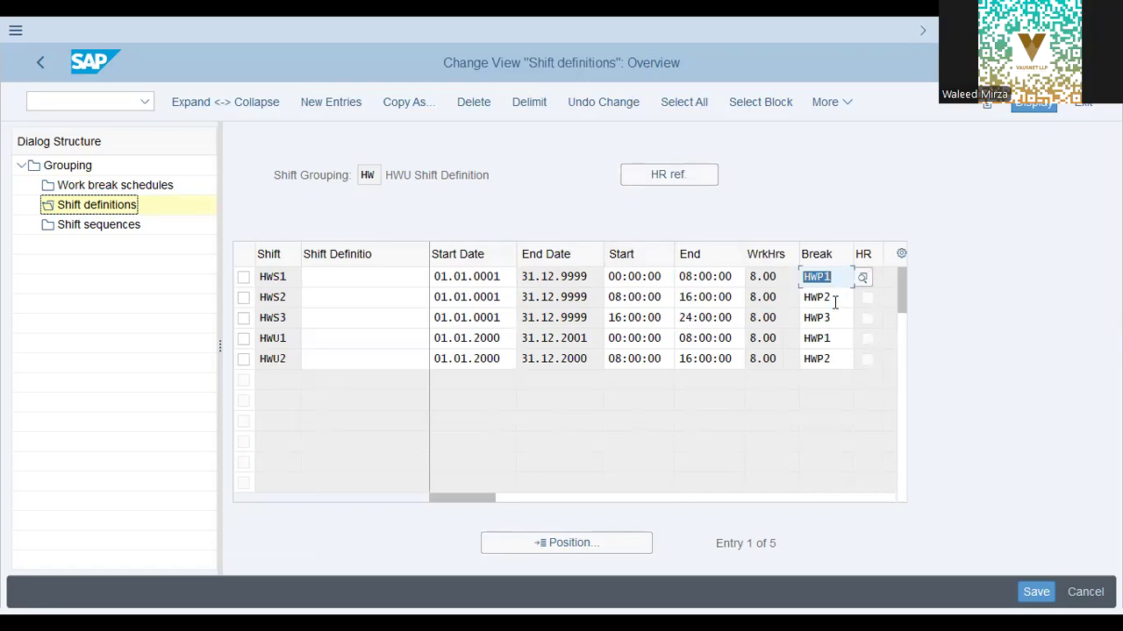
{"action": "key", "text": "Down"}
{"action": "left_click", "coordinate": [624, 279]}
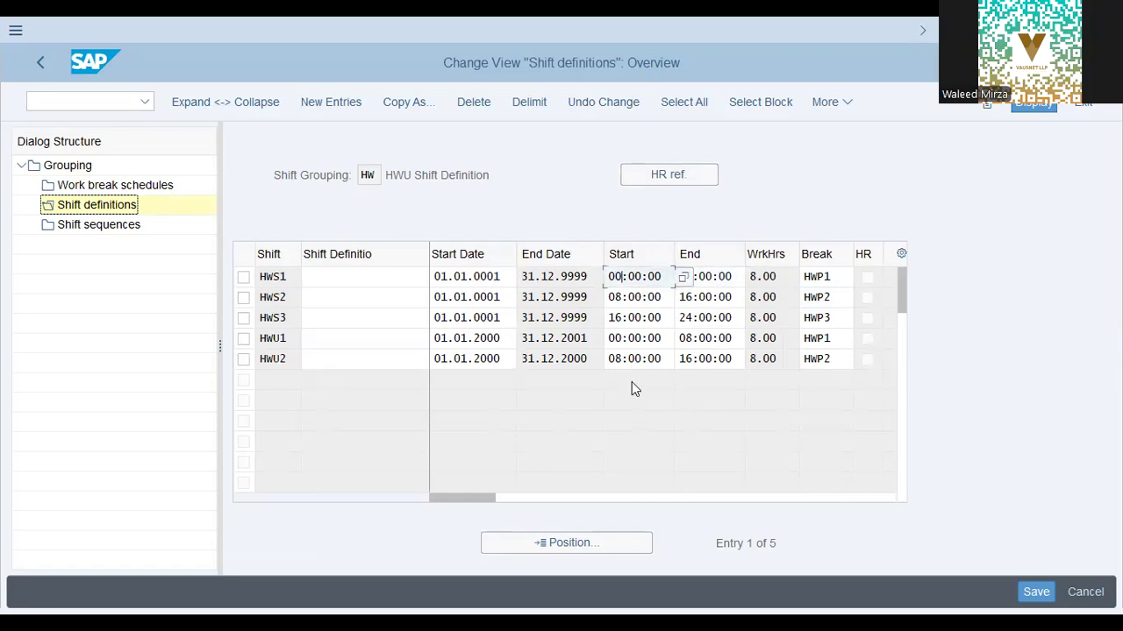
{"action": "type", "text": "5"}
{"action": "key", "text": "Left"}
{"action": "type", "text": "6"}
{"action": "key", "text": "Tab"}
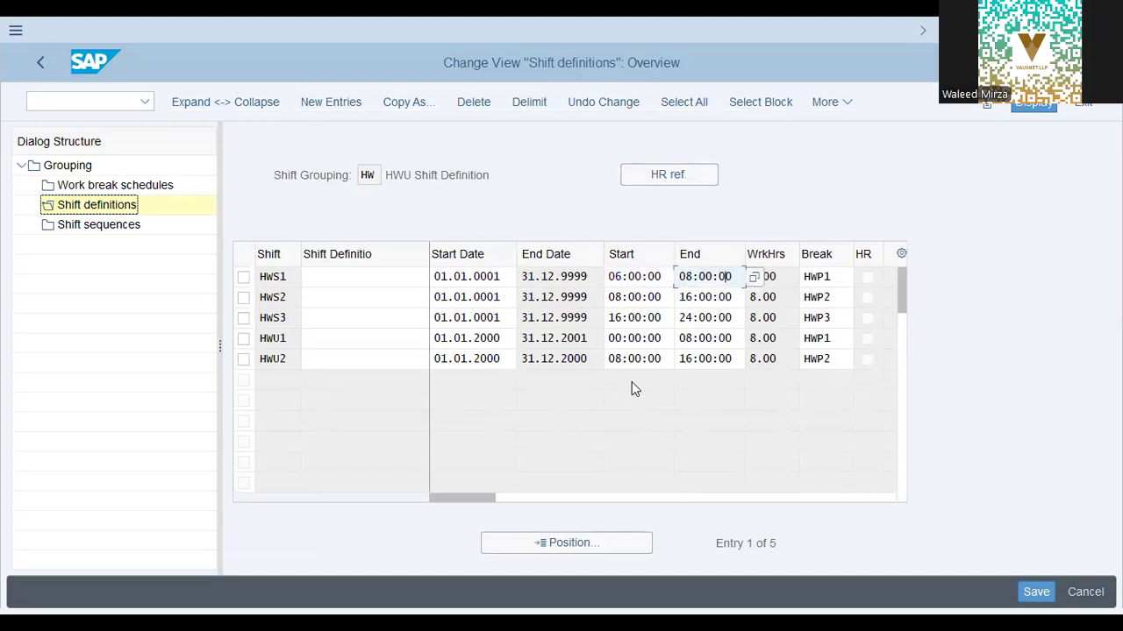
Set the end time of shift HWS1 to 14:00:00 and recalculate its working hours.
{"action": "key", "text": "Right"}
{"action": "key", "text": "Left"}
{"action": "type", "text": "14"}
{"action": "key", "text": "Tab"}
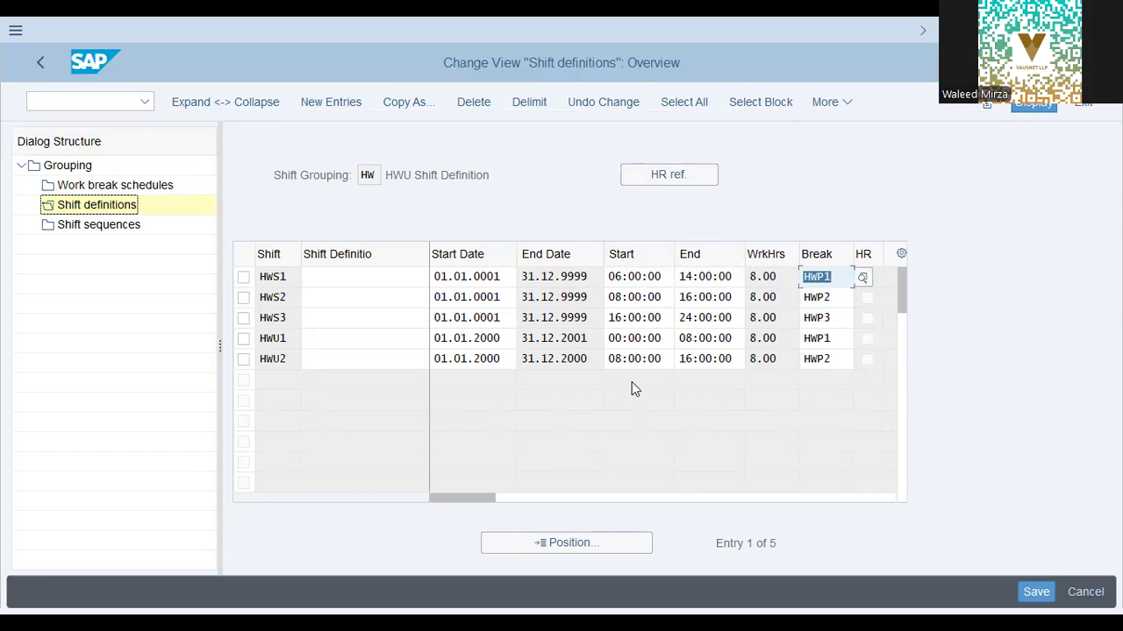
{"action": "key", "text": "Return"}
{"action": "key", "text": "shift+Tab"}
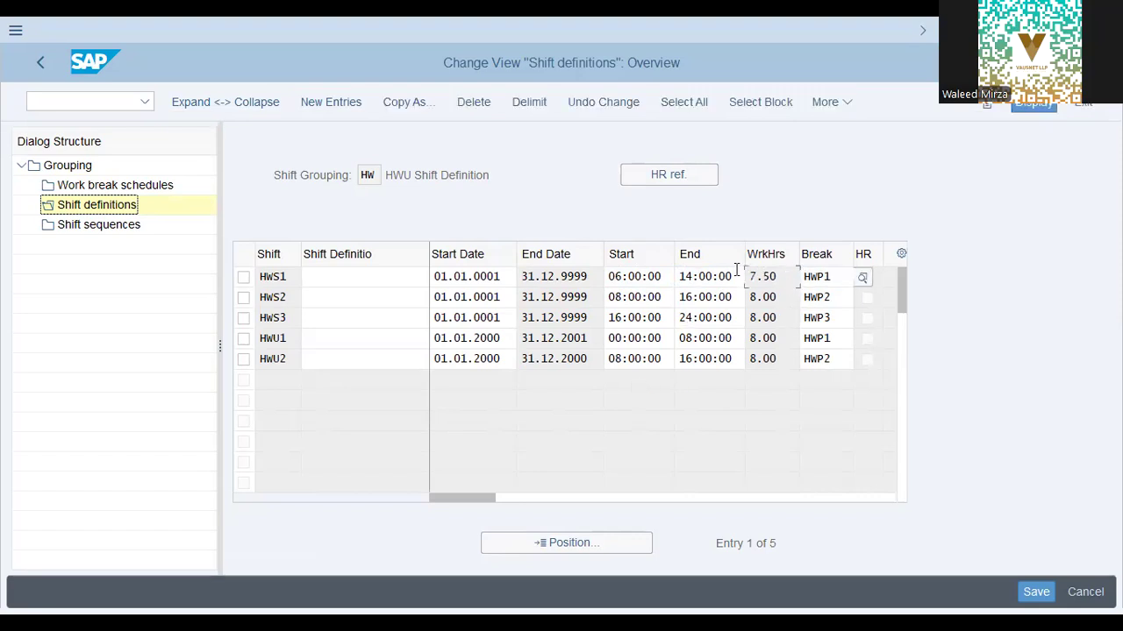
Review shift HWS1's times and break, and change its assigned break to HWP2.
{"action": "left_click", "coordinate": [782, 277]}
{"action": "left_click", "coordinate": [834, 277]}
{"action": "left_click", "coordinate": [658, 277]}
{"action": "left_click", "coordinate": [829, 277]}
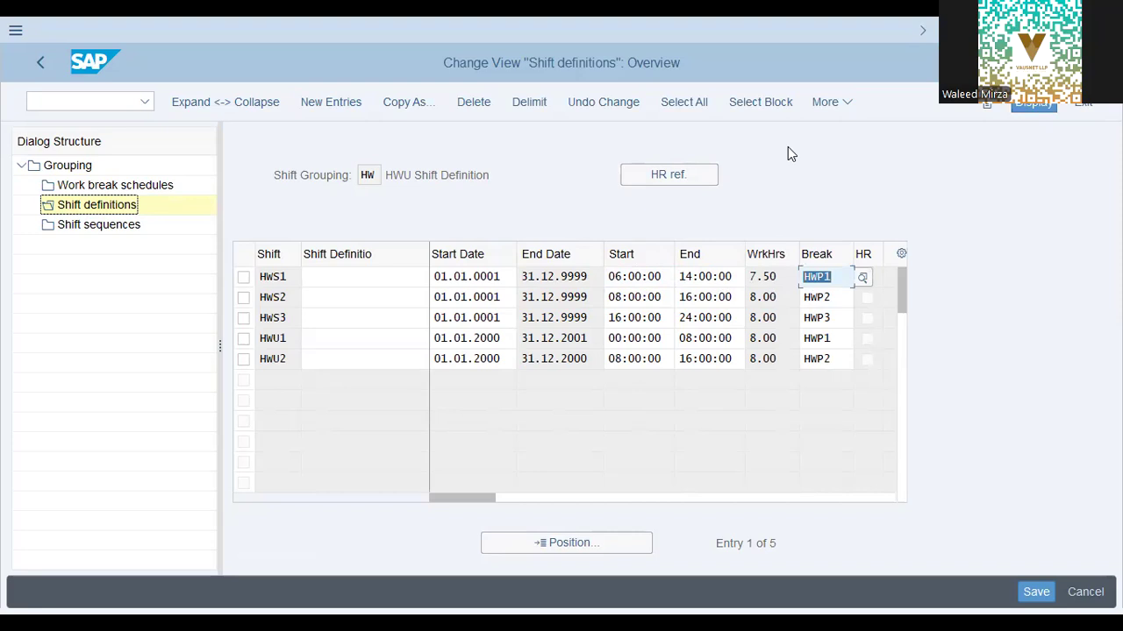
{"action": "left_click", "coordinate": [739, 277]}
{"action": "left_click", "coordinate": [842, 279]}
{"action": "type", "text": "2"}
{"action": "left_click", "coordinate": [777, 273]}
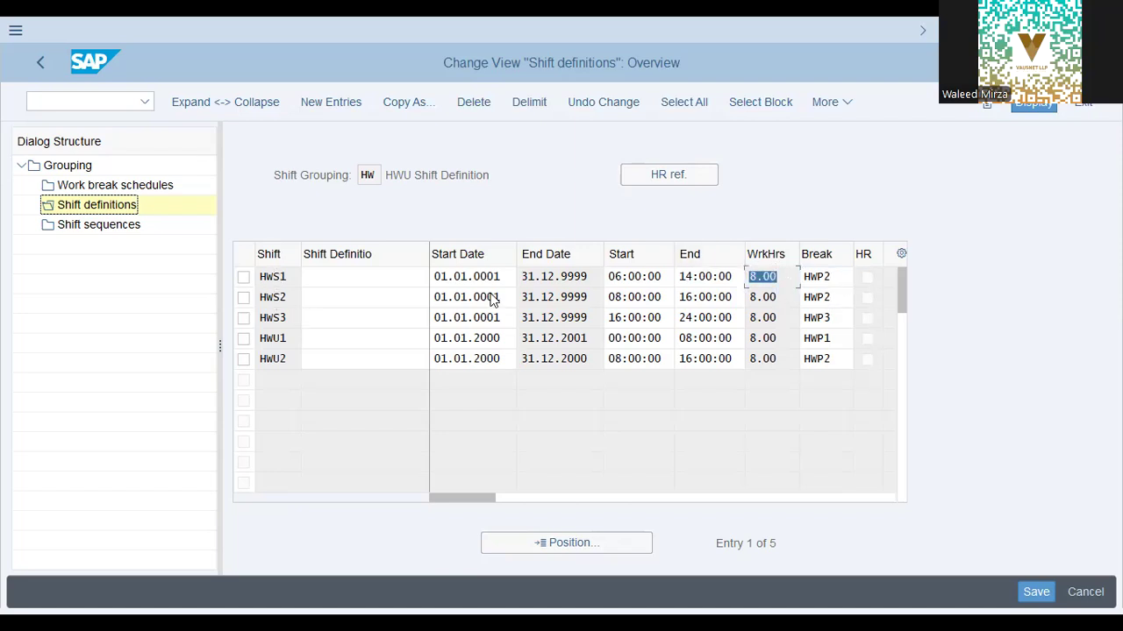
Assign break HWP1 to shift HWS1 again and recalculate its working hours.
{"action": "left_click", "coordinate": [831, 274]}
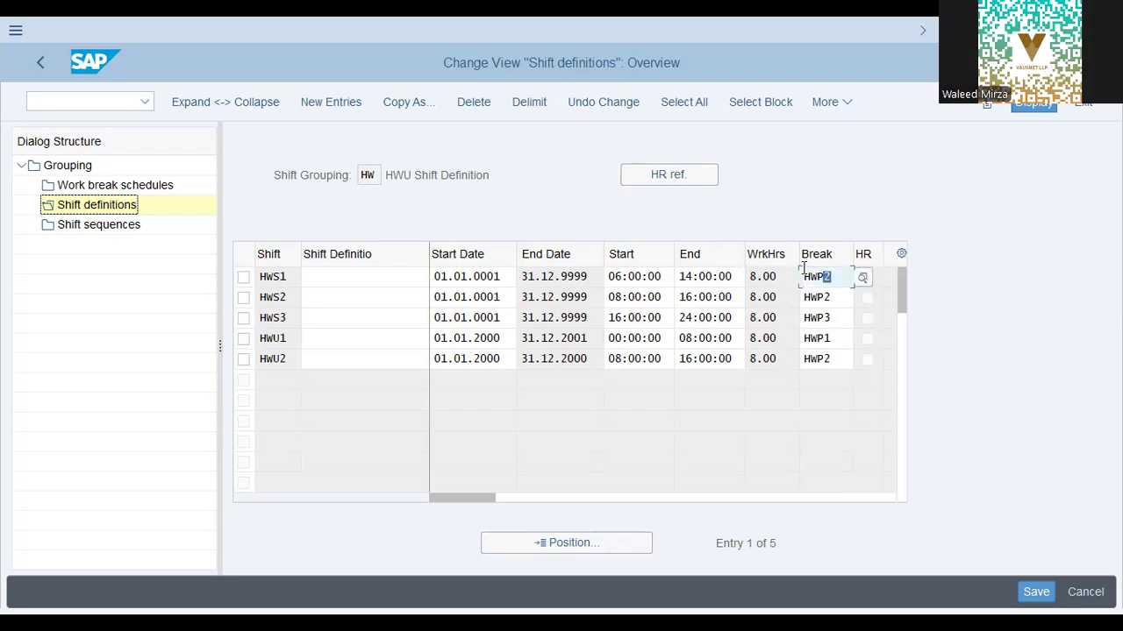
{"action": "key", "text": "Right"}
{"action": "key", "text": "shift+Left"}
{"action": "type", "text": "1"}
{"action": "key", "text": "Return"}
{"action": "key", "text": "shift+Tab"}
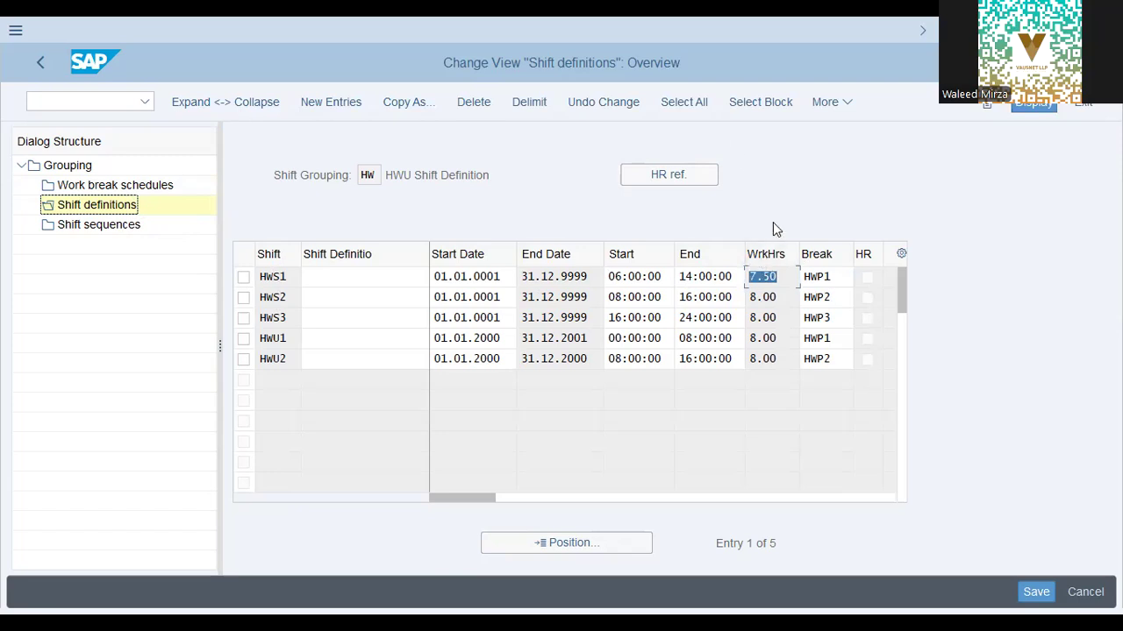
Check shift HWS1's end time and working hours, and open the shift sequences of grouping HW.
{"action": "left_click", "coordinate": [733, 279]}
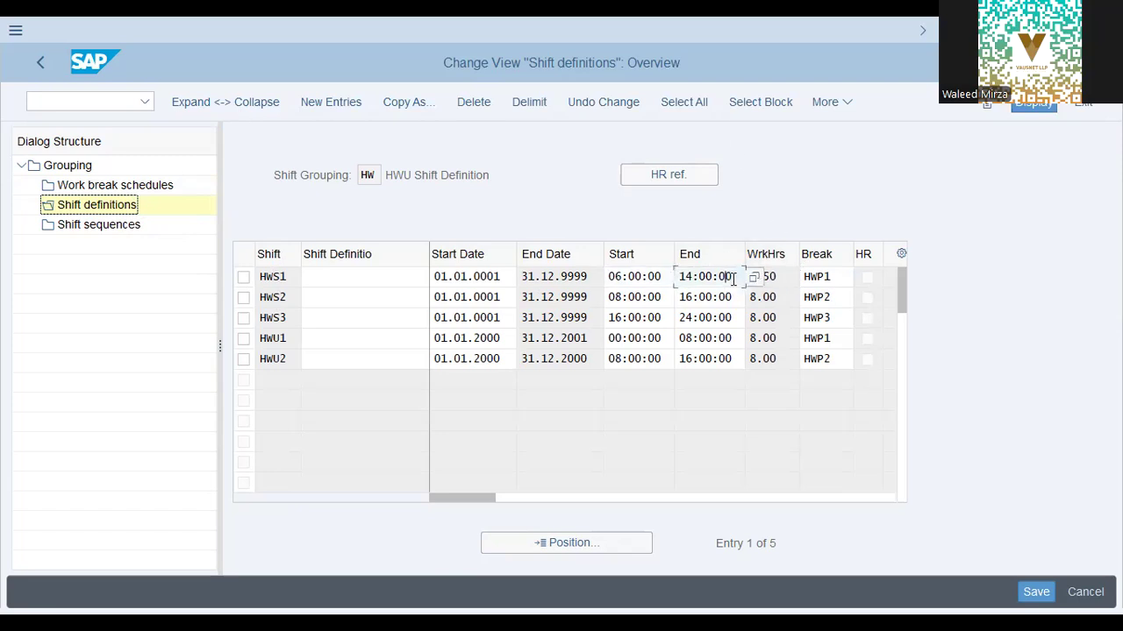
{"action": "left_click_drag", "start_coordinate": [738, 277], "coordinate": [667, 255]}
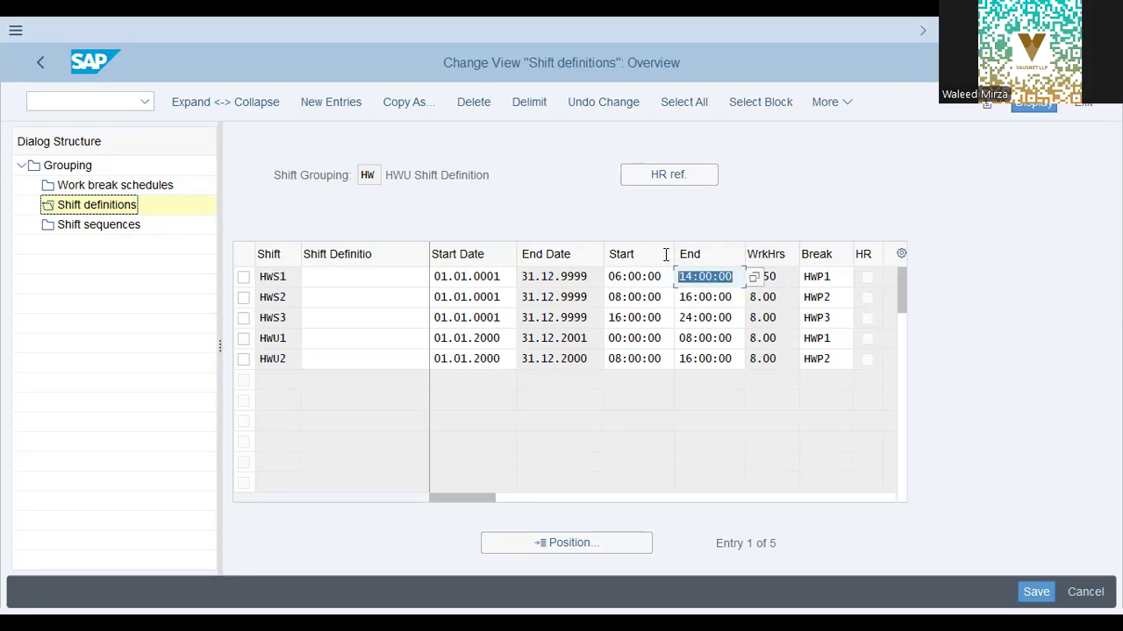
{"action": "left_click_drag", "start_coordinate": [785, 276], "coordinate": [749, 271]}
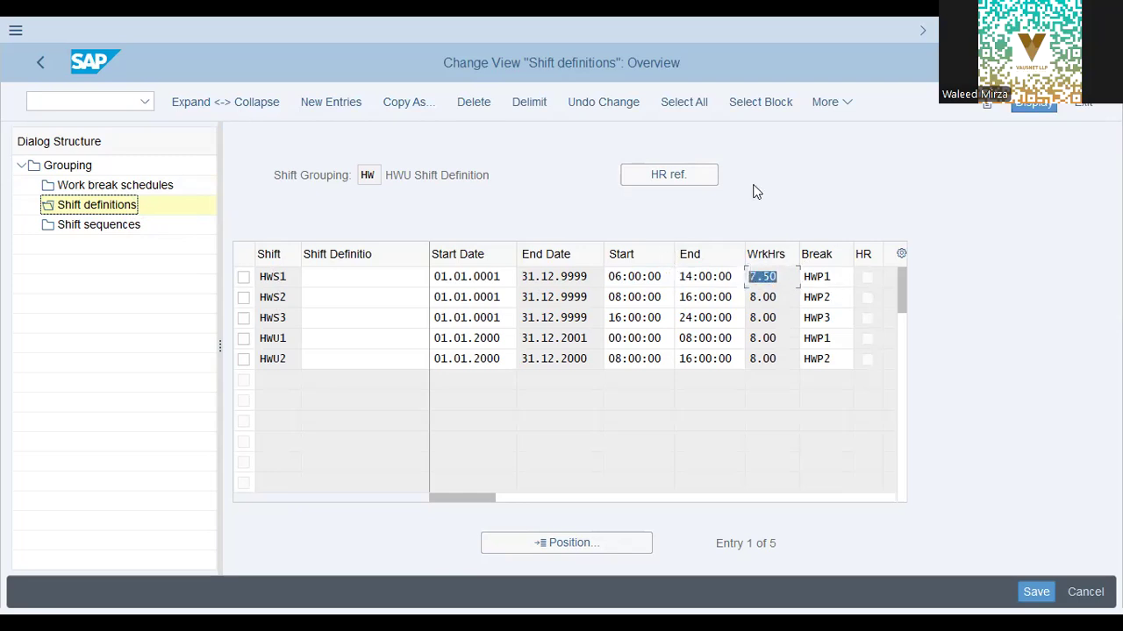
{"action": "left_click", "coordinate": [790, 277]}
{"action": "left_click", "coordinate": [125, 227]}
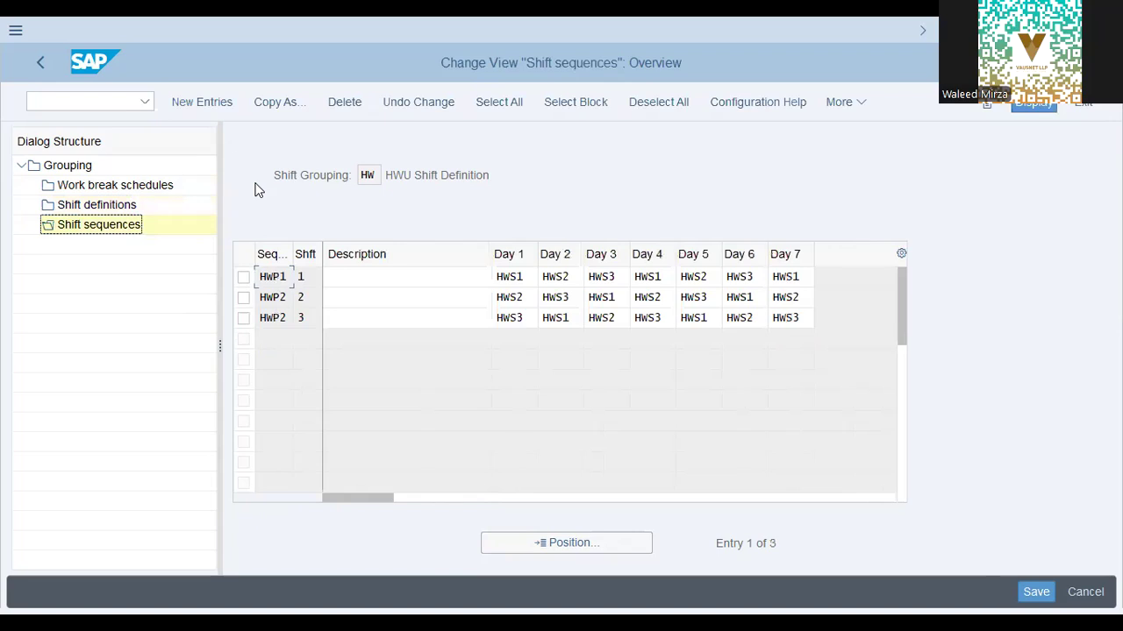
Examine the shifts assigned to Day 1, Day 2 and Day 3 in shift sequence HWP1 of grouping HW.
{"action": "left_click", "coordinate": [410, 279]}
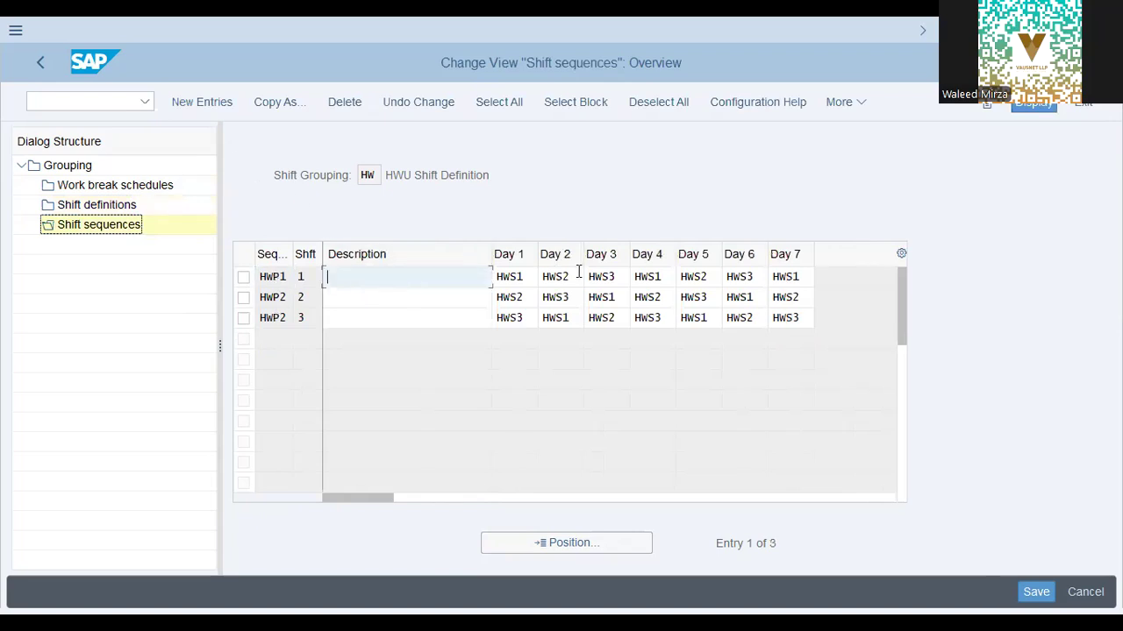
{"action": "left_click", "coordinate": [521, 277]}
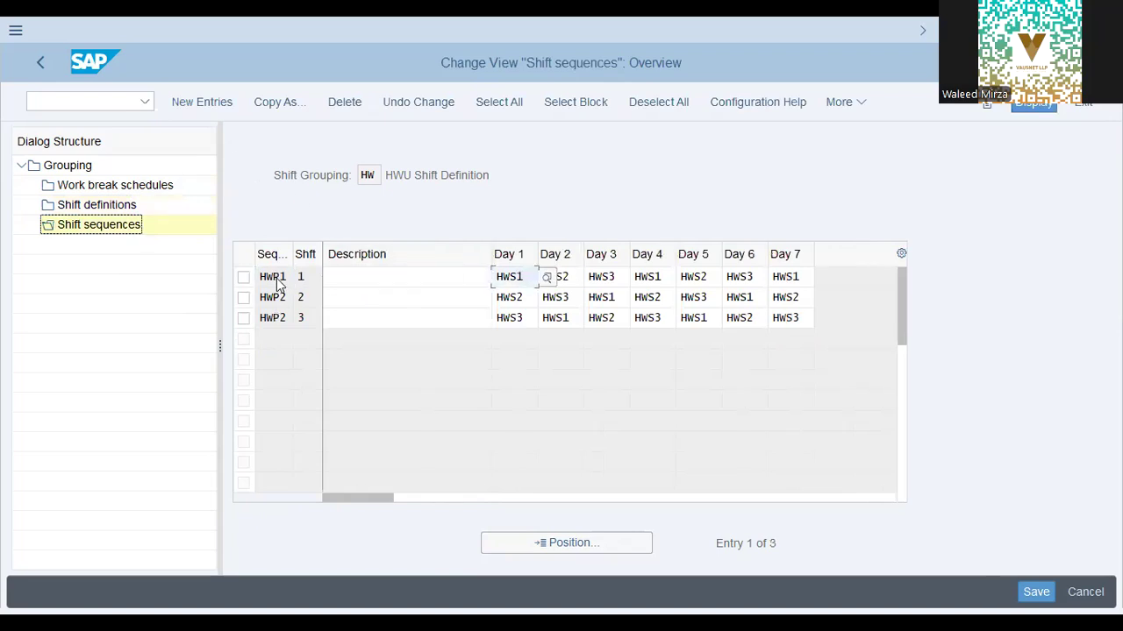
{"action": "left_click", "coordinate": [503, 279]}
{"action": "left_click", "coordinate": [577, 277]}
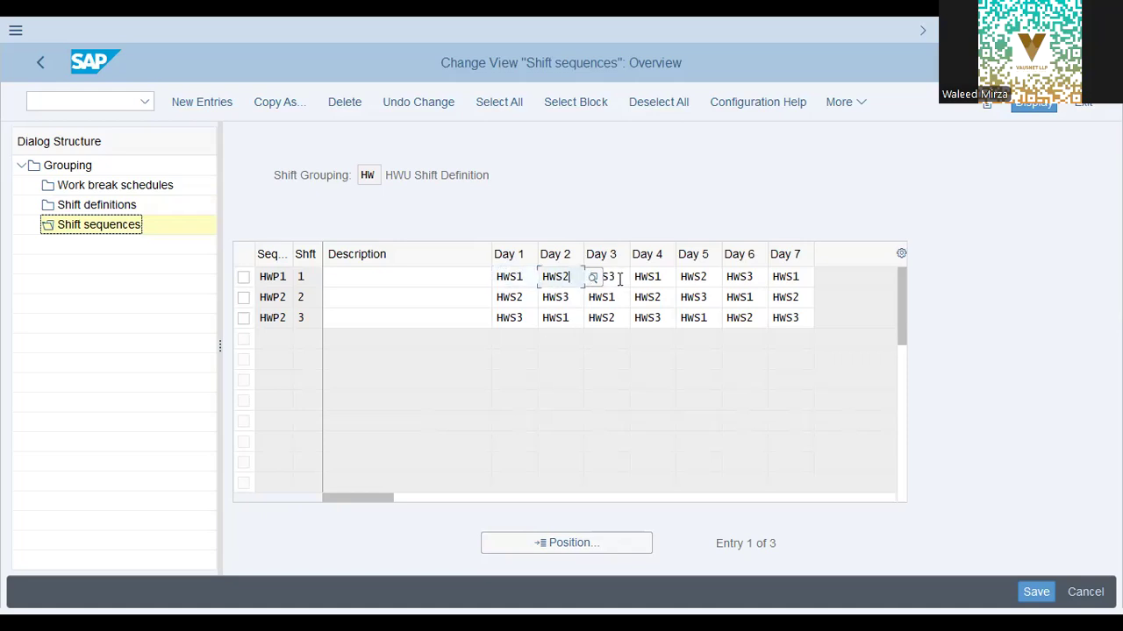
{"action": "left_click", "coordinate": [623, 278]}
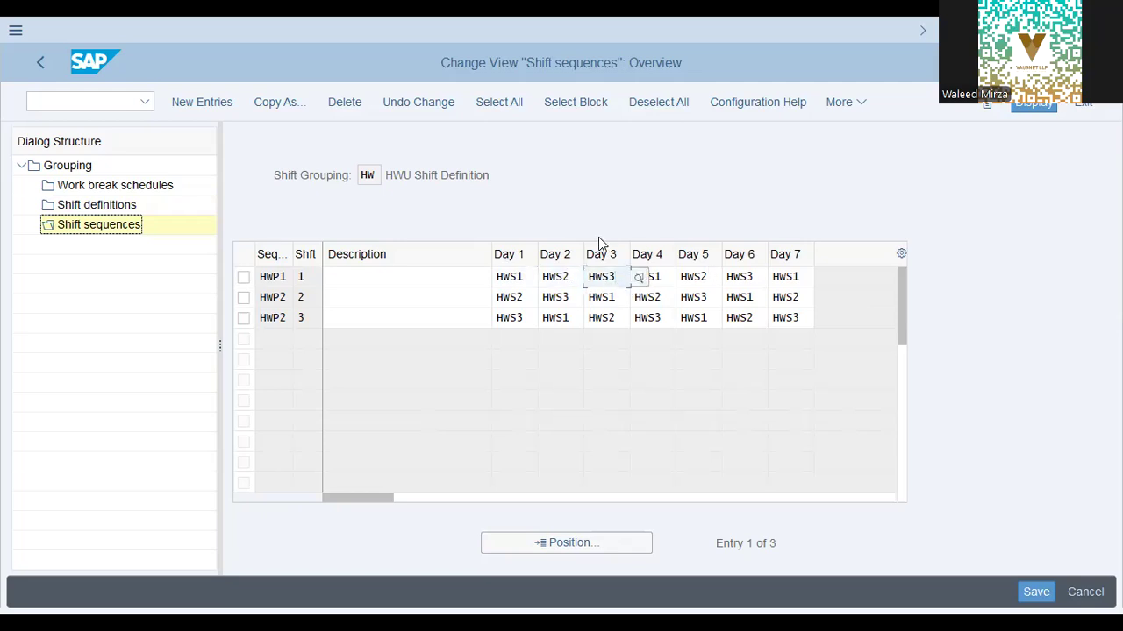
{"action": "double_click", "coordinate": [527, 276]}
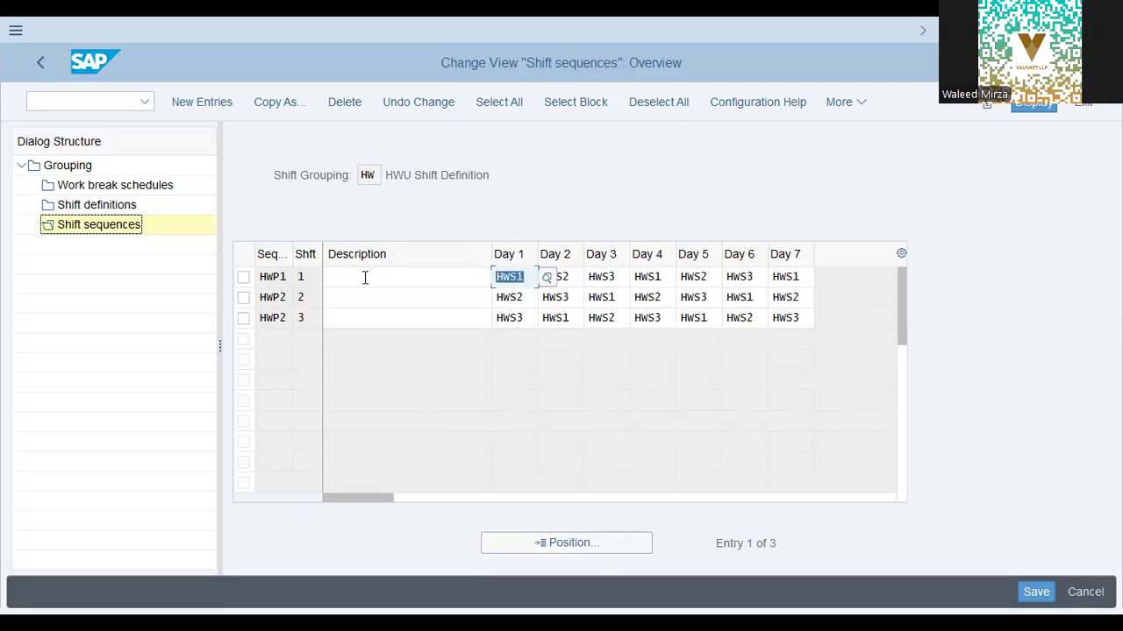
Check the work break schedules of grouping HW, and examine the breaks and working hours in its shift definitions.
{"action": "left_click", "coordinate": [128, 187]}
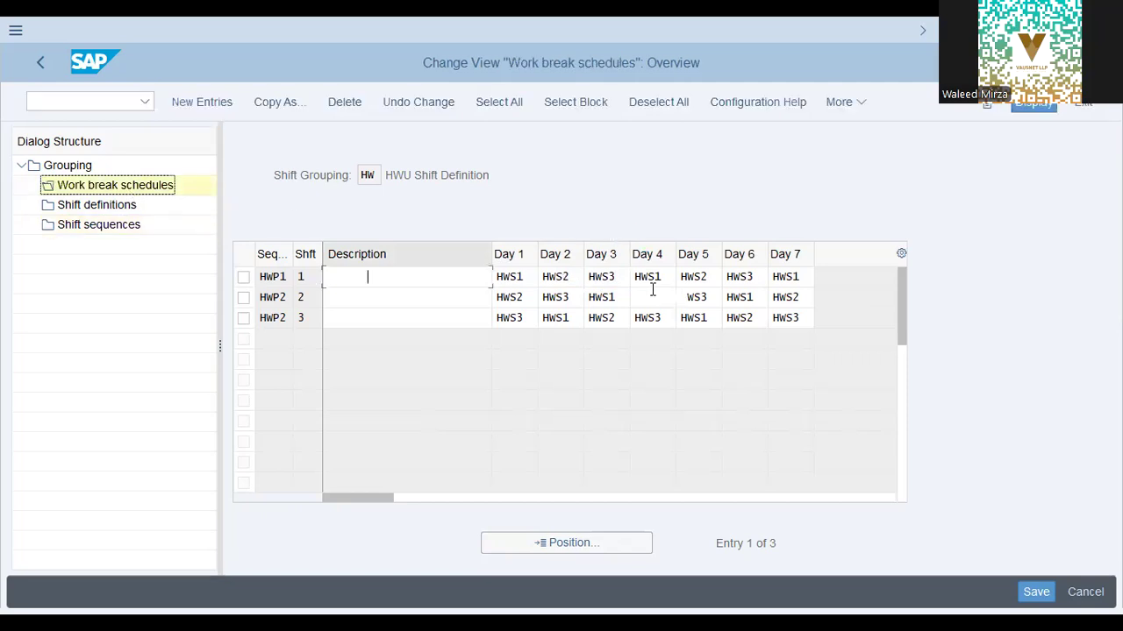
{"action": "left_click", "coordinate": [289, 276]}
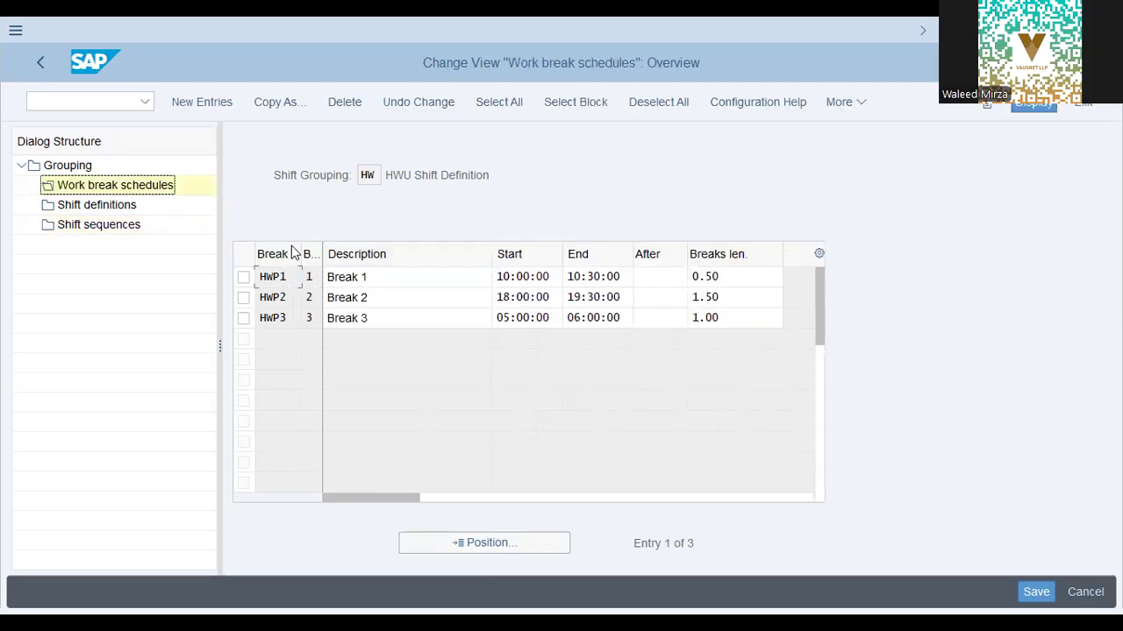
{"action": "left_click", "coordinate": [131, 207]}
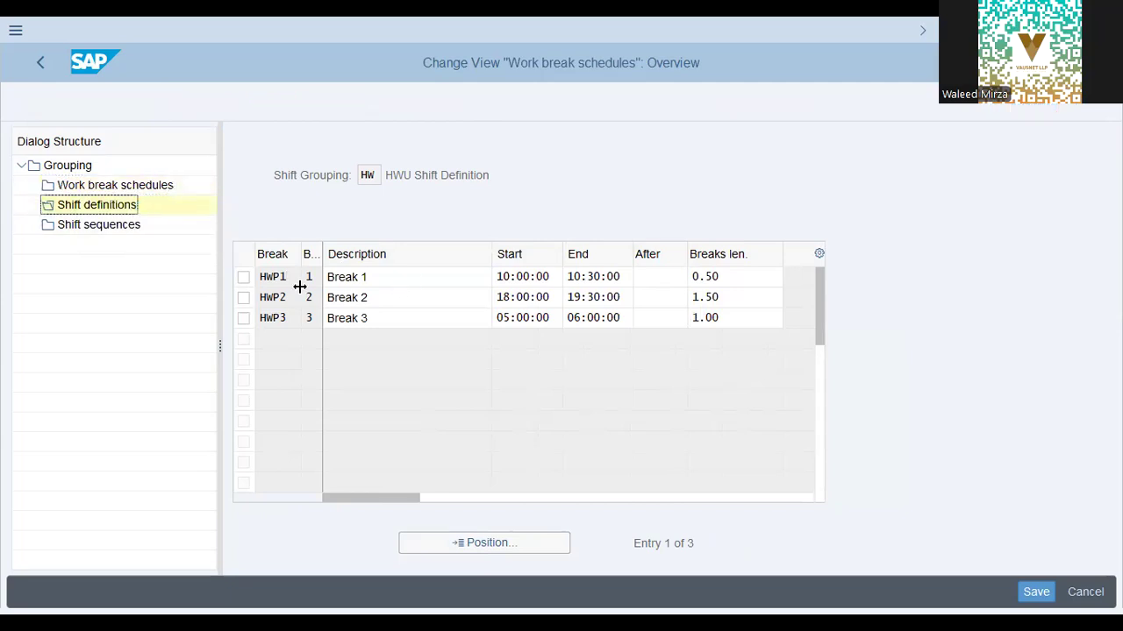
{"action": "left_click", "coordinate": [843, 279]}
{"action": "left_click", "coordinate": [837, 298]}
{"action": "left_click", "coordinate": [839, 321]}
{"action": "left_click", "coordinate": [838, 342]}
{"action": "left_click_drag", "start_coordinate": [785, 279], "coordinate": [680, 273]}
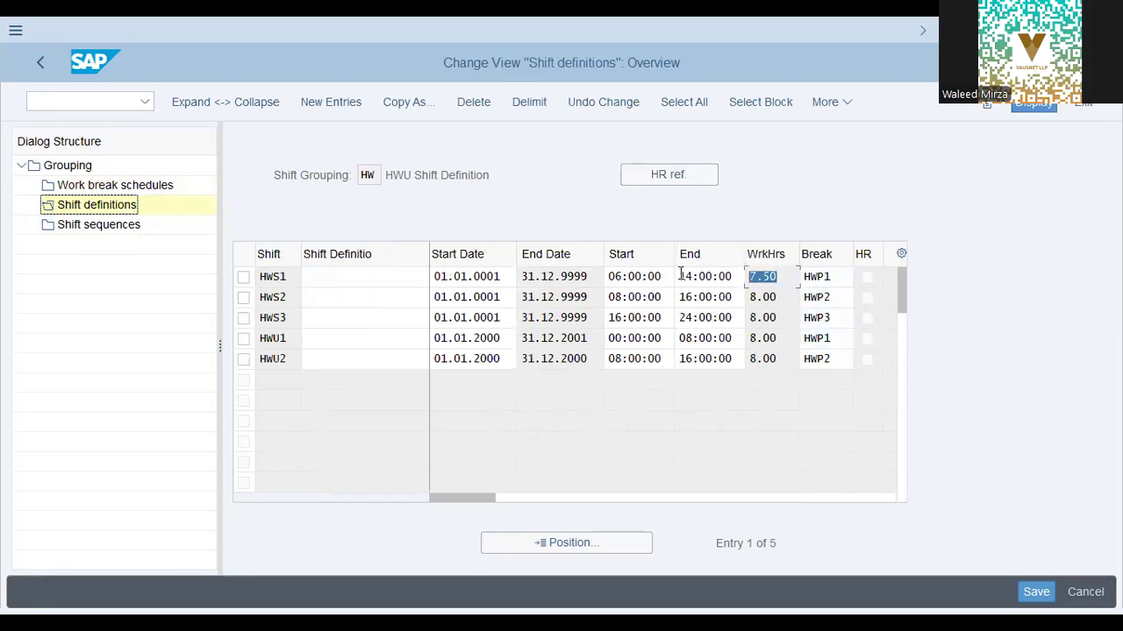
Return to the shift sequences and view the shift definitions selectable for Day 1 of HWP1, keeping the existing assignment.
{"action": "left_click", "coordinate": [99, 226]}
{"action": "left_click", "coordinate": [280, 276]}
{"action": "left_click", "coordinate": [526, 276]}
{"action": "left_click", "coordinate": [546, 280]}
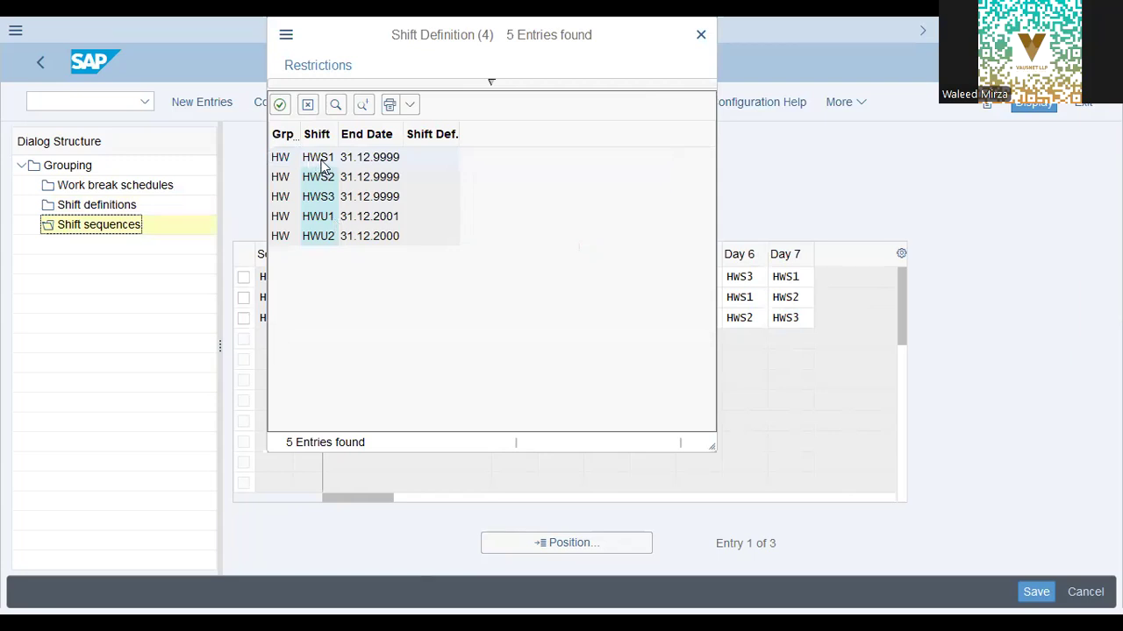
{"action": "left_click", "coordinate": [326, 203]}
{"action": "left_click", "coordinate": [701, 34]}
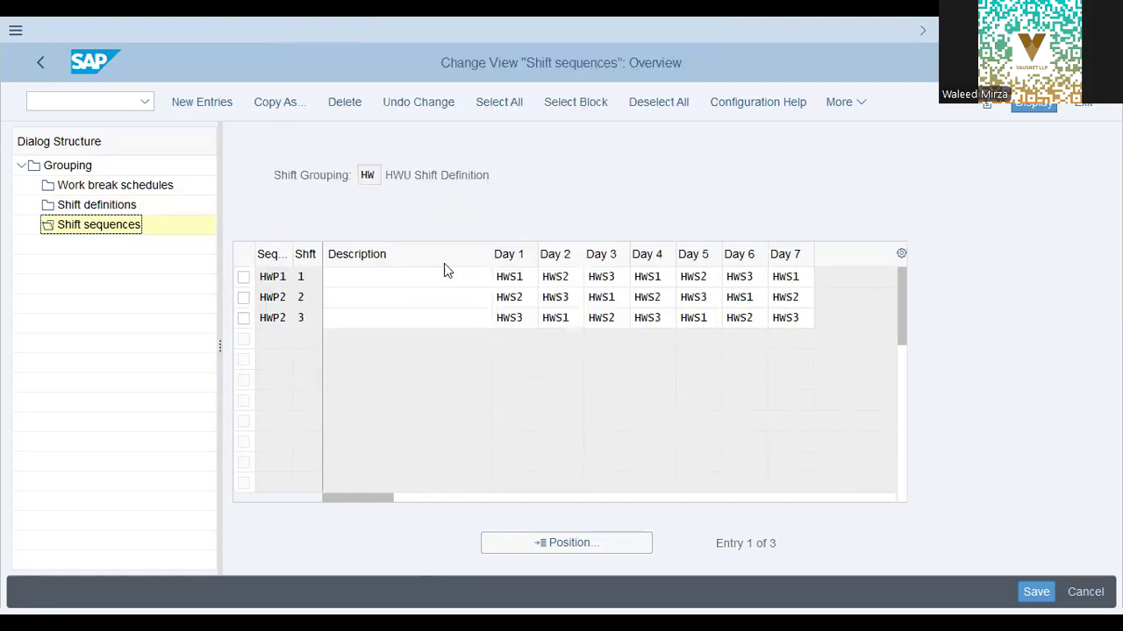
Save the shift sequences of grouping HW under the proposed customizing request and return to the IMG structure.
{"action": "left_click", "coordinate": [393, 280]}
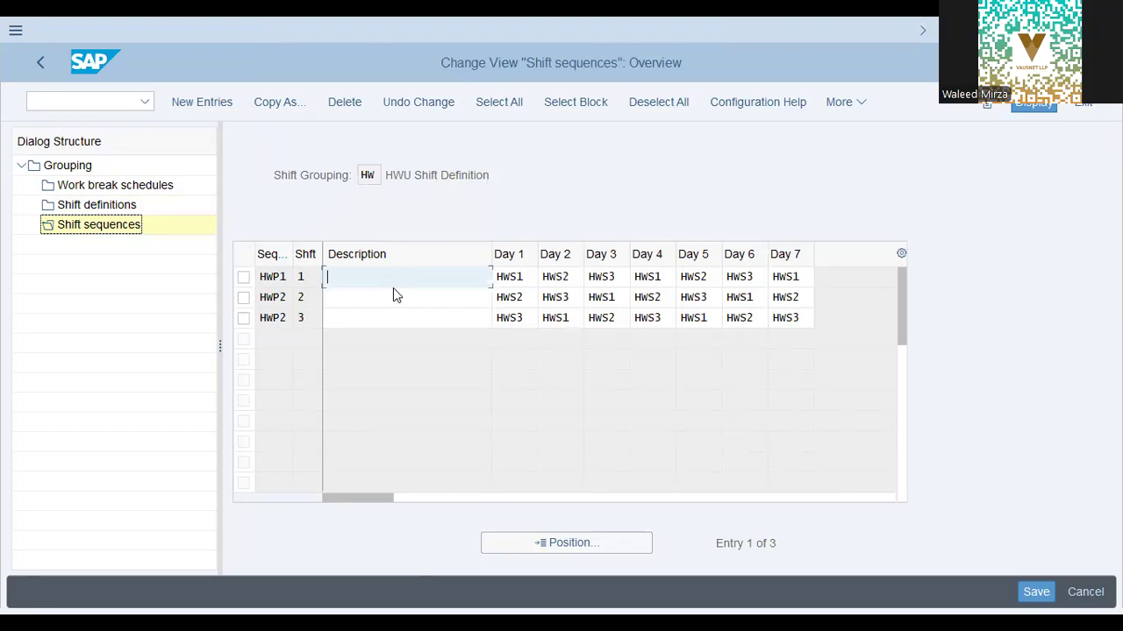
{"action": "left_click", "coordinate": [384, 318]}
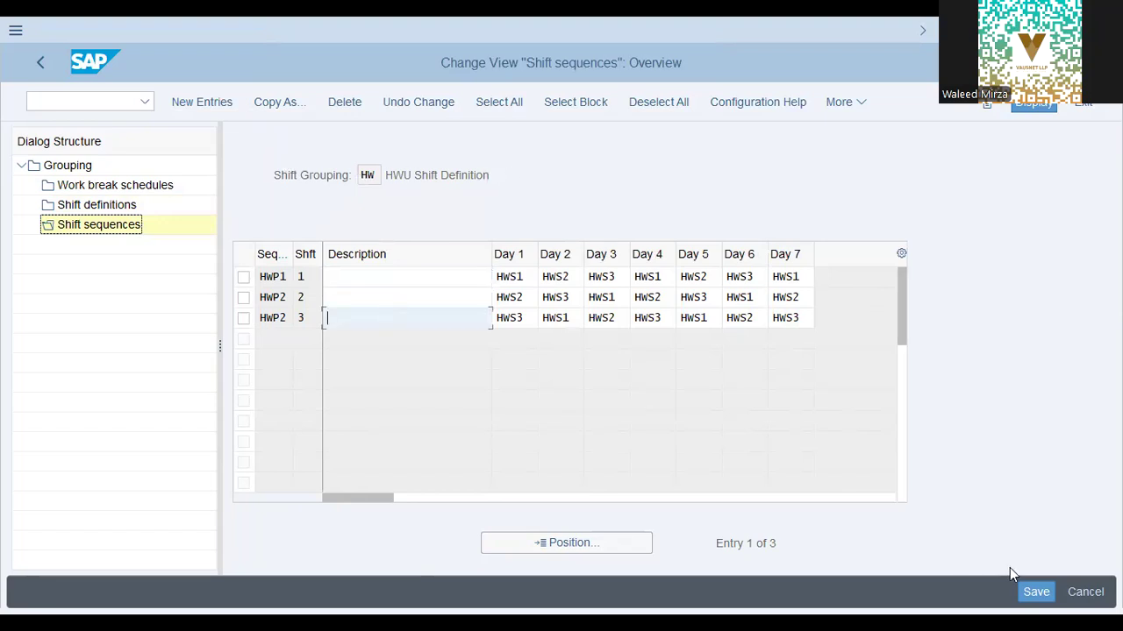
{"action": "left_click", "coordinate": [1026, 593]}
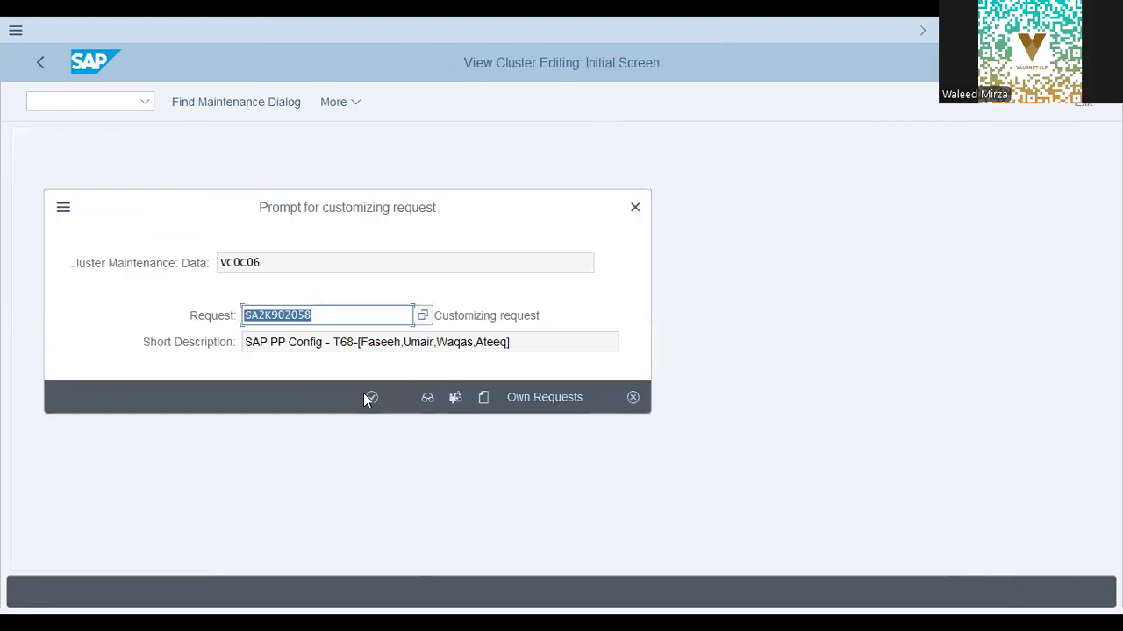
{"action": "left_click", "coordinate": [367, 396]}
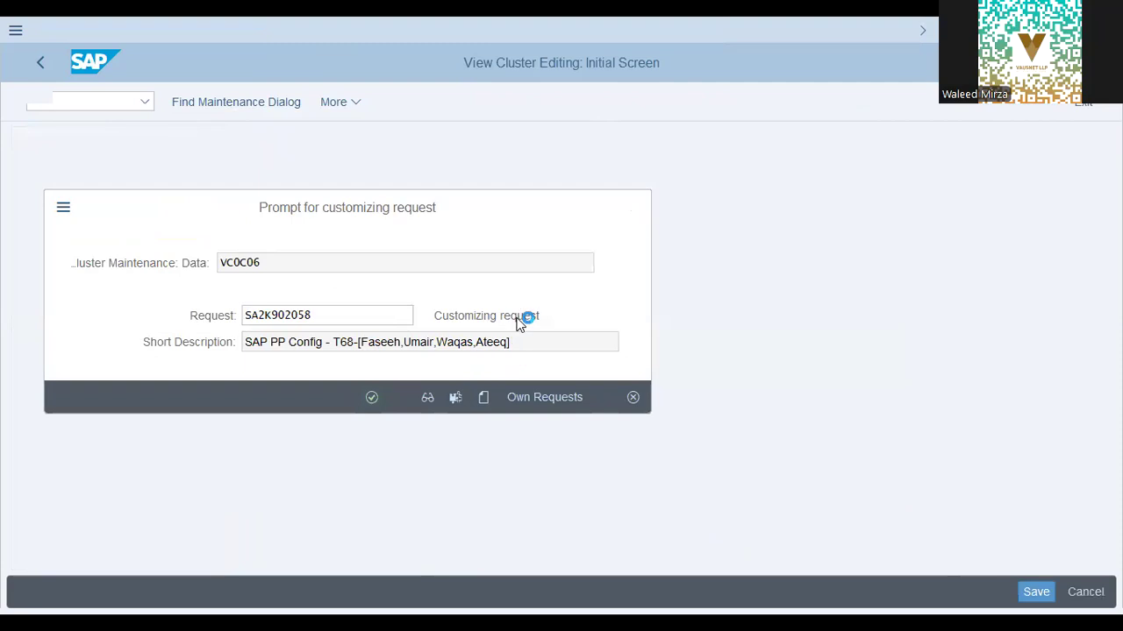
{"action": "left_click", "coordinate": [523, 276]}
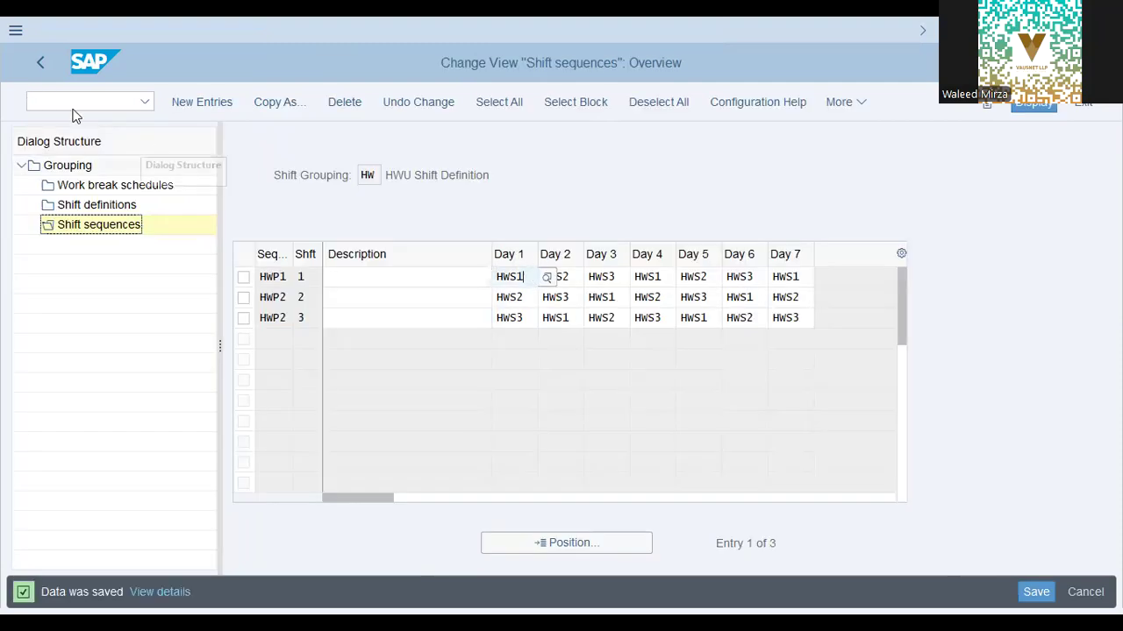
{"action": "left_click", "coordinate": [44, 68]}
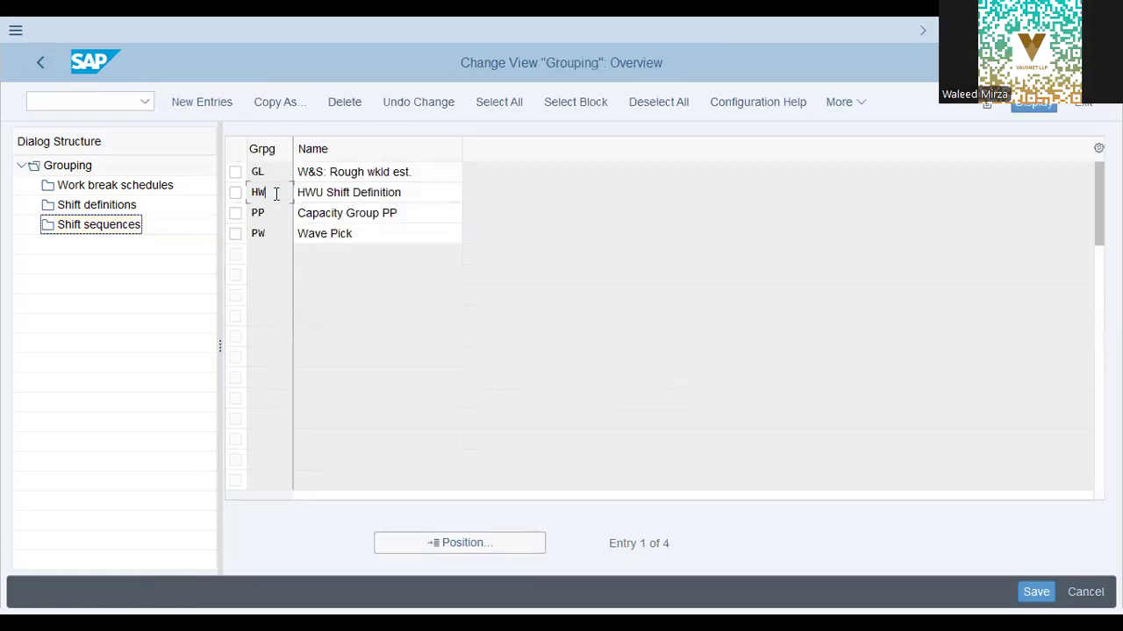
{"action": "left_click", "coordinate": [46, 66]}
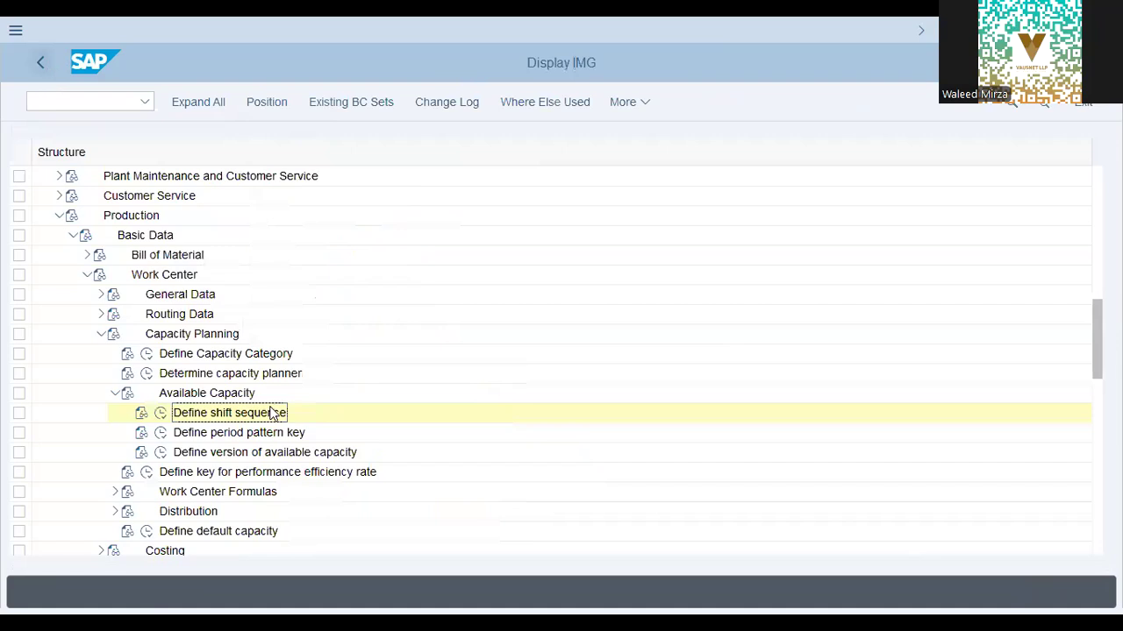
Open the period pattern key customizing, examine the key and text of entry SAP_1, and return to the IMG structure.
{"action": "left_click", "coordinate": [161, 433]}
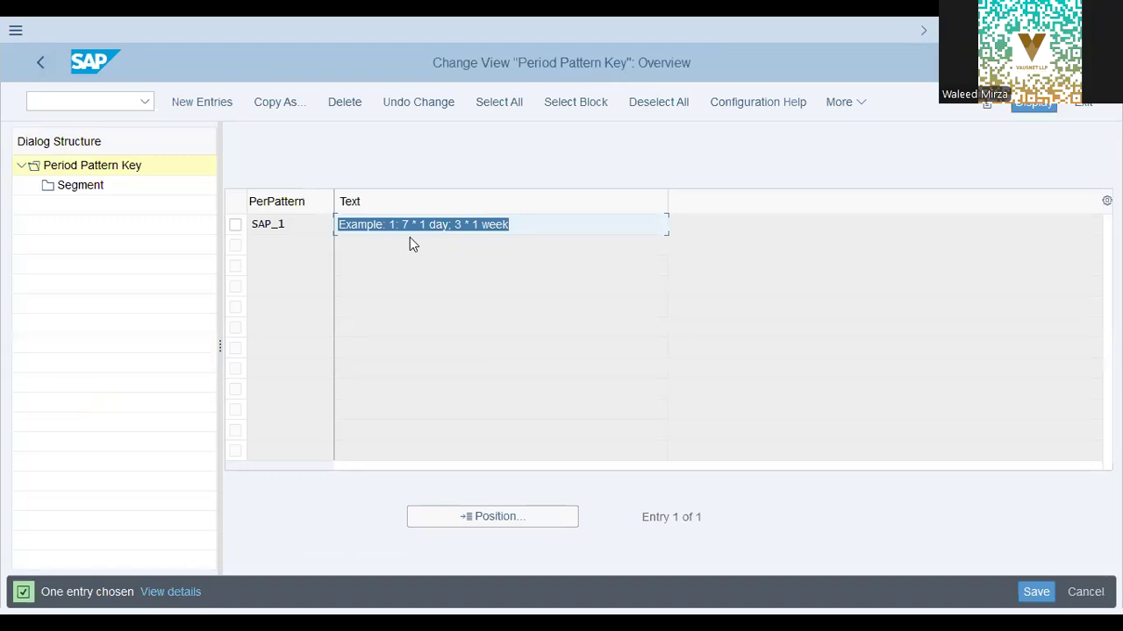
{"action": "left_click", "coordinate": [513, 225]}
{"action": "left_click", "coordinate": [291, 223]}
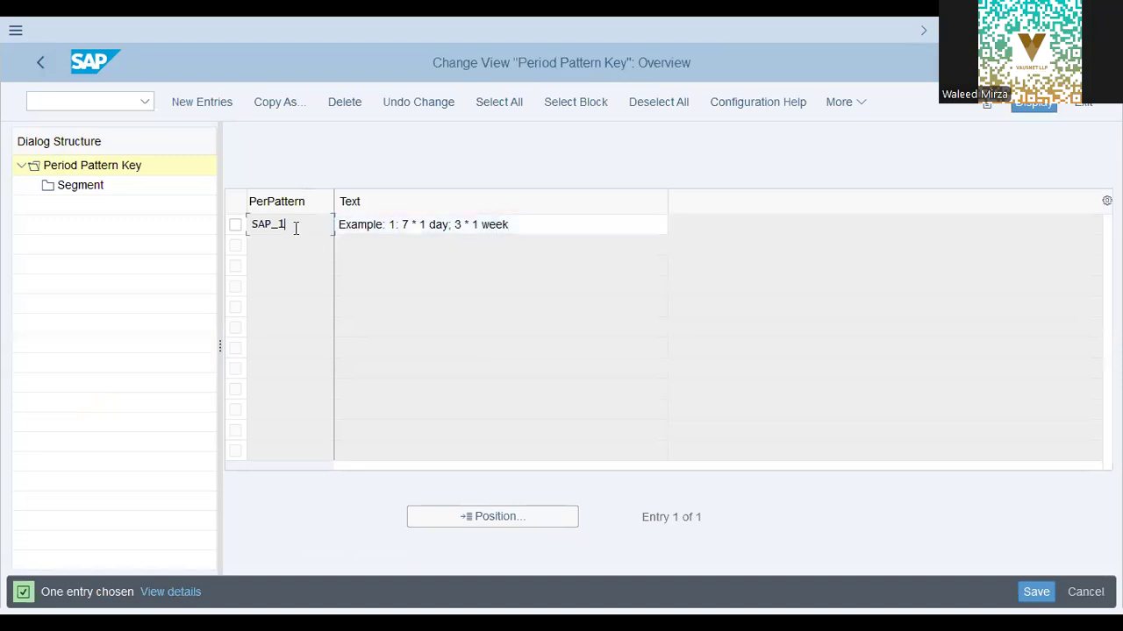
{"action": "left_click_drag", "start_coordinate": [303, 221], "coordinate": [188, 219]}
{"action": "left_click_drag", "start_coordinate": [401, 225], "coordinate": [455, 224]}
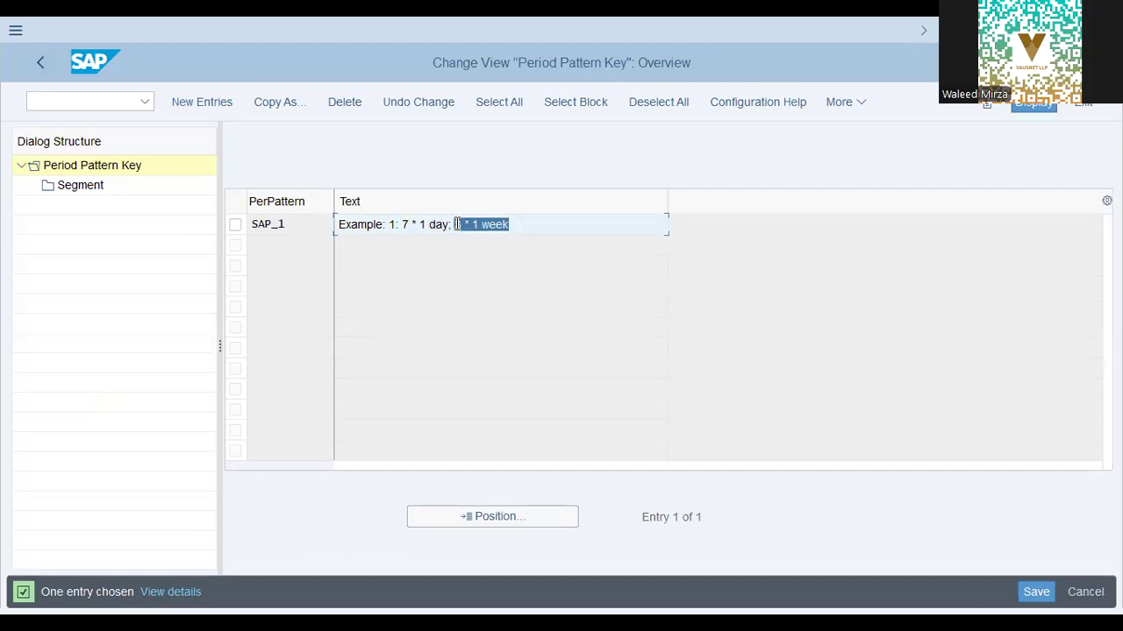
{"action": "left_click", "coordinate": [45, 62]}
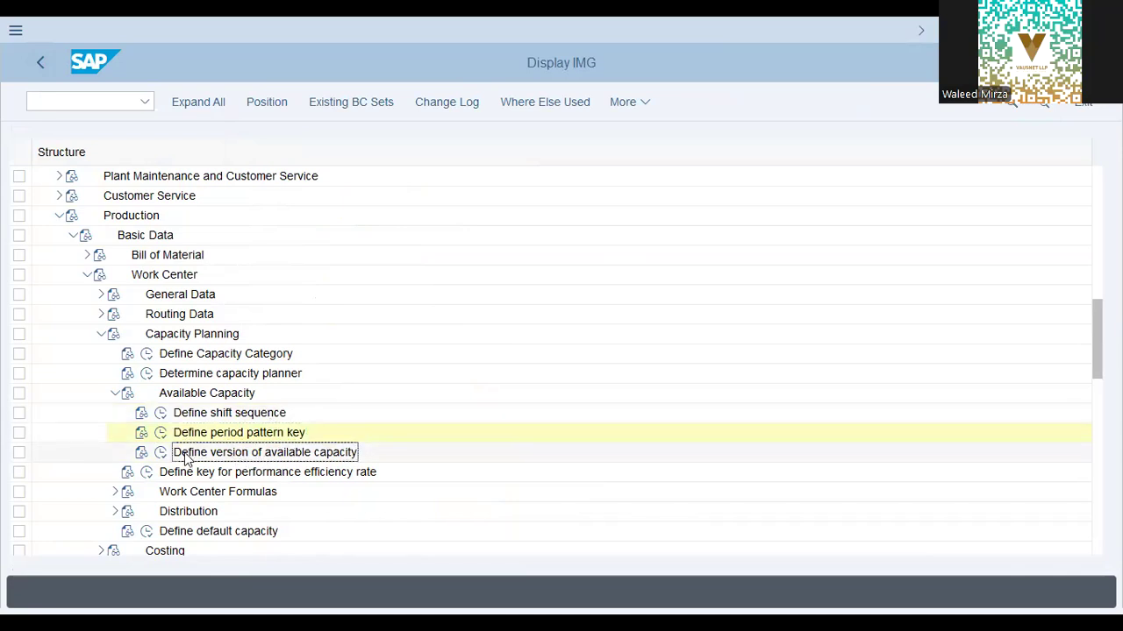
Open the available capacity versions, examine the normal, minimum and maximum version descriptions, and return to the IMG structure.
{"action": "left_click", "coordinate": [162, 453]}
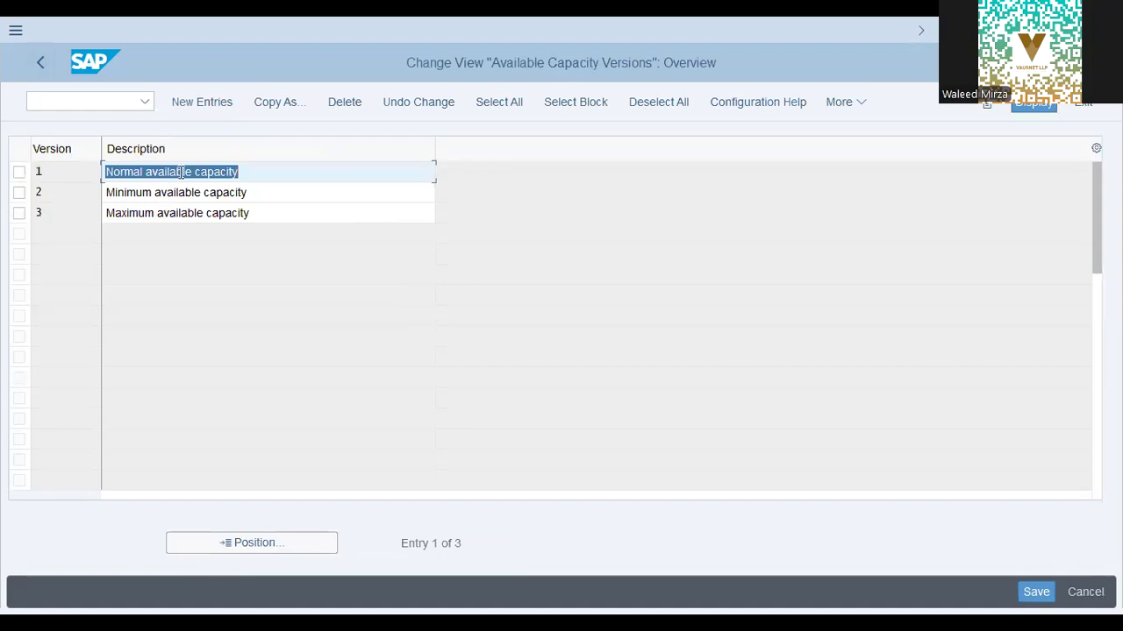
{"action": "left_click", "coordinate": [183, 172]}
{"action": "left_click", "coordinate": [200, 193]}
{"action": "left_click", "coordinate": [203, 213]}
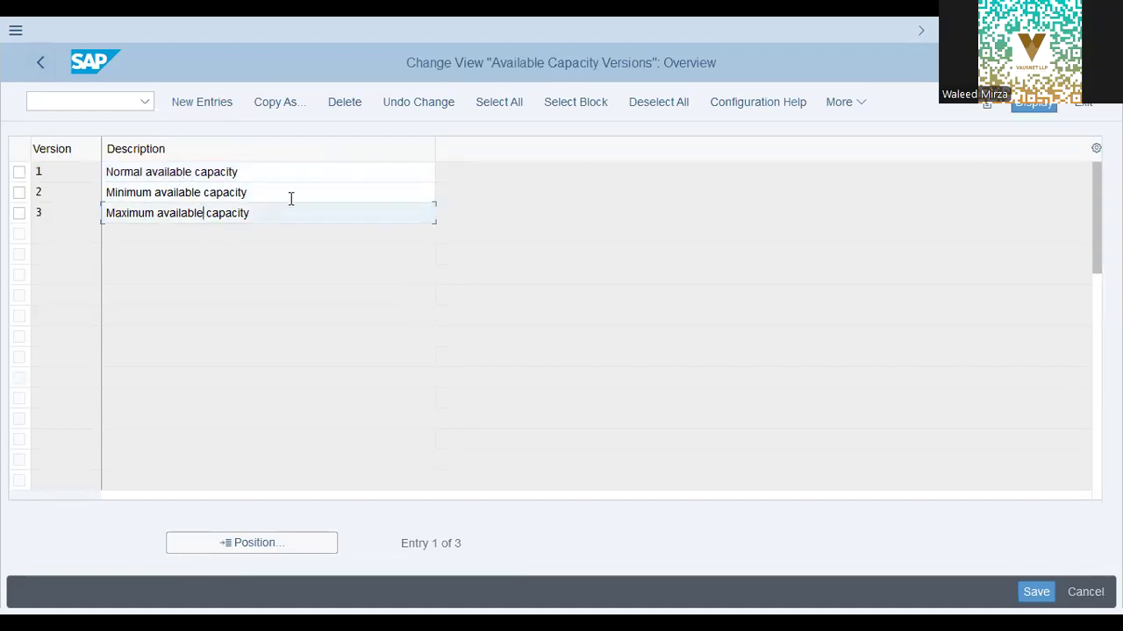
{"action": "left_click", "coordinate": [288, 176]}
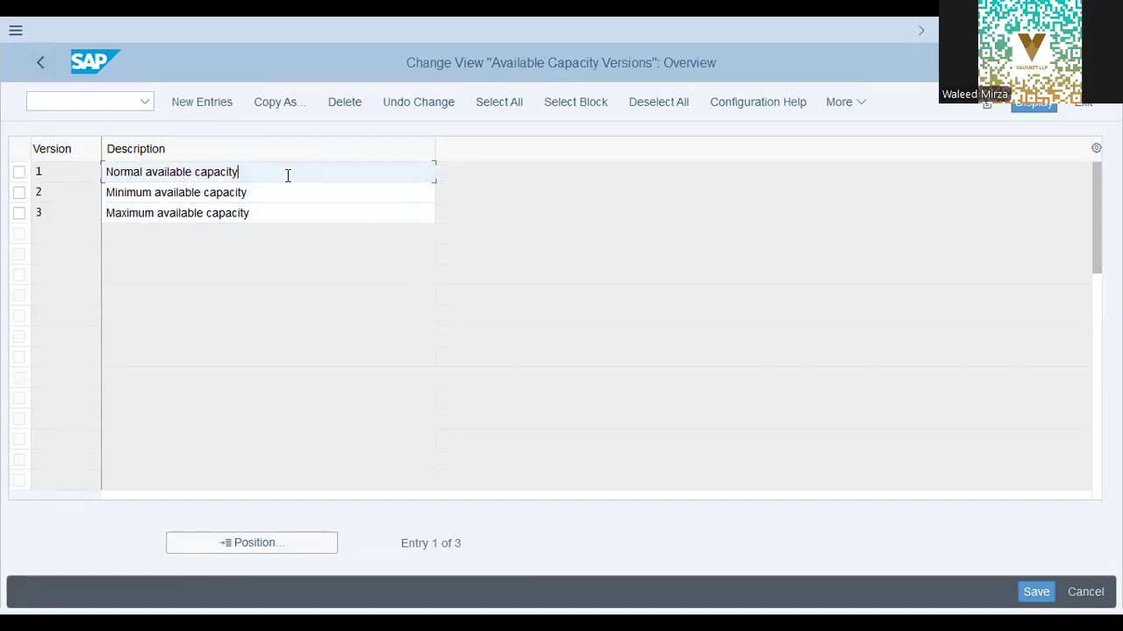
{"action": "left_click_drag", "start_coordinate": [287, 175], "coordinate": [97, 178]}
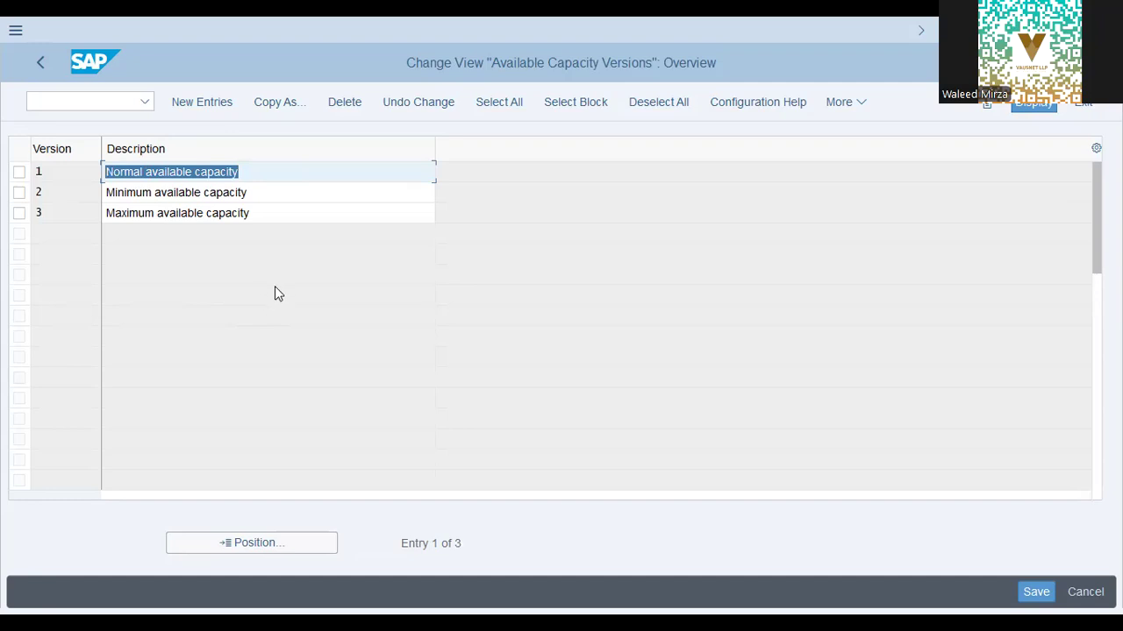
{"action": "left_click", "coordinate": [252, 177]}
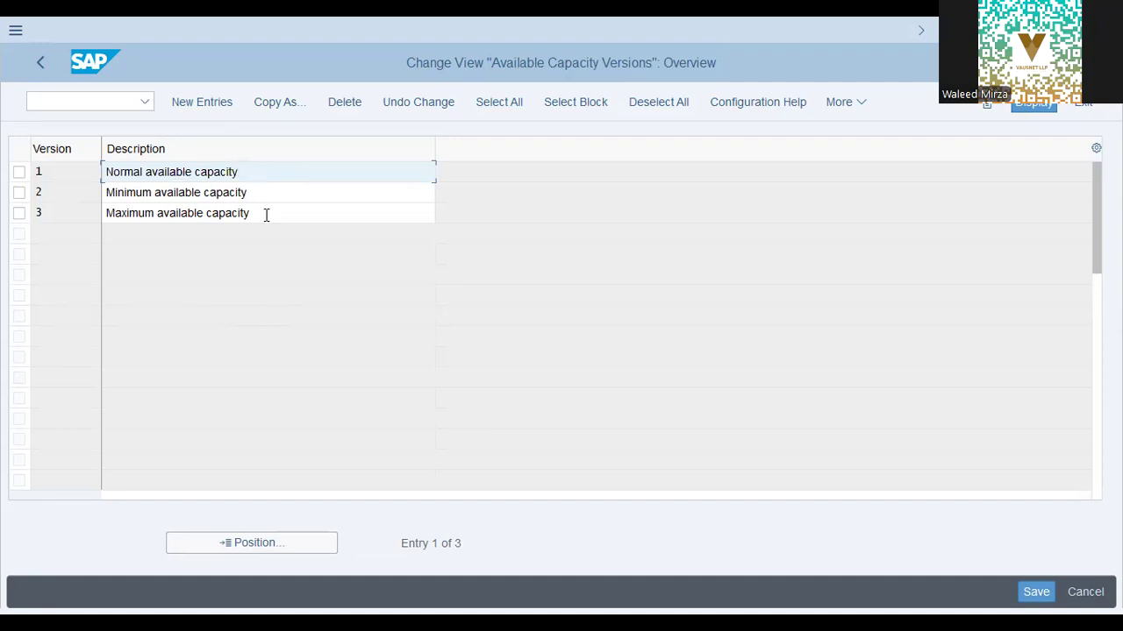
{"action": "left_click", "coordinate": [265, 214]}
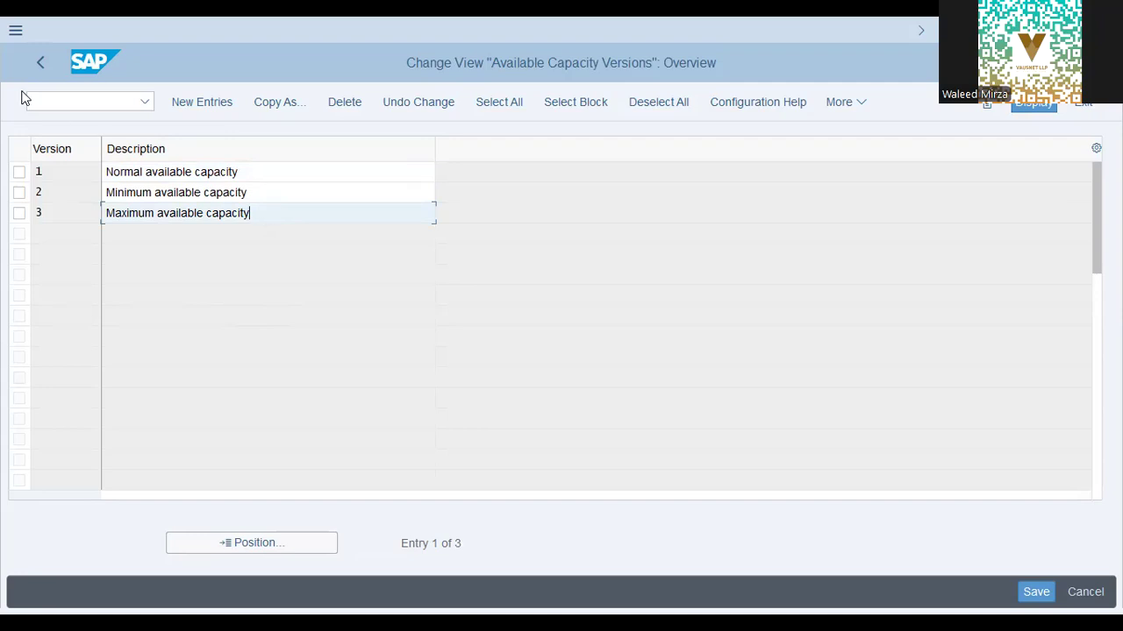
{"action": "left_click_drag", "start_coordinate": [266, 194], "coordinate": [92, 181]}
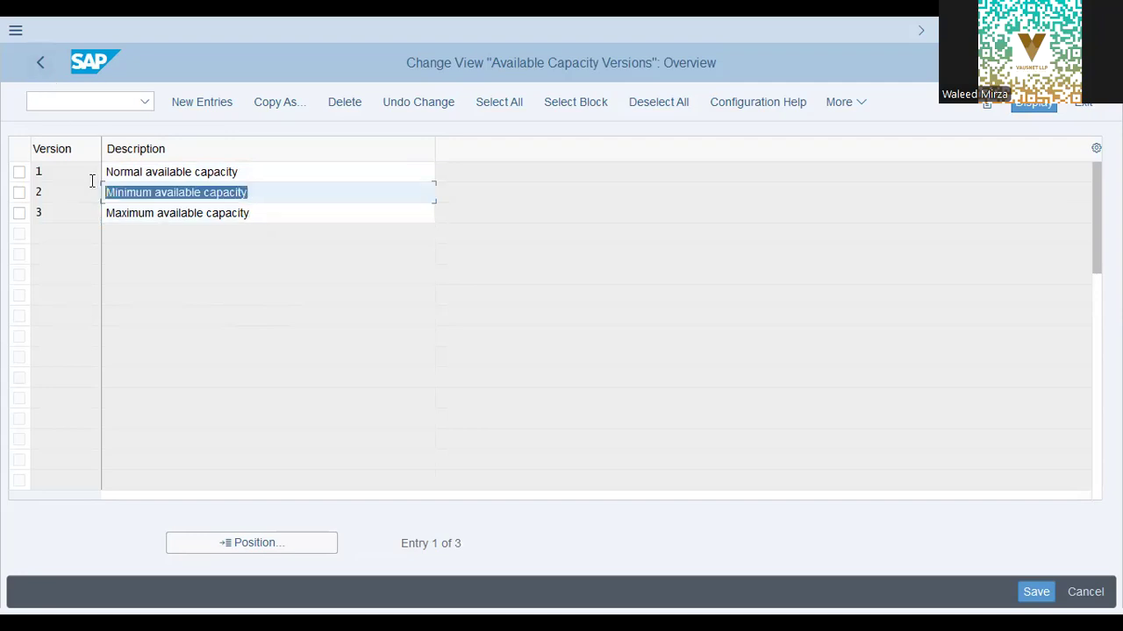
{"action": "left_click", "coordinate": [276, 199]}
{"action": "left_click", "coordinate": [45, 58]}
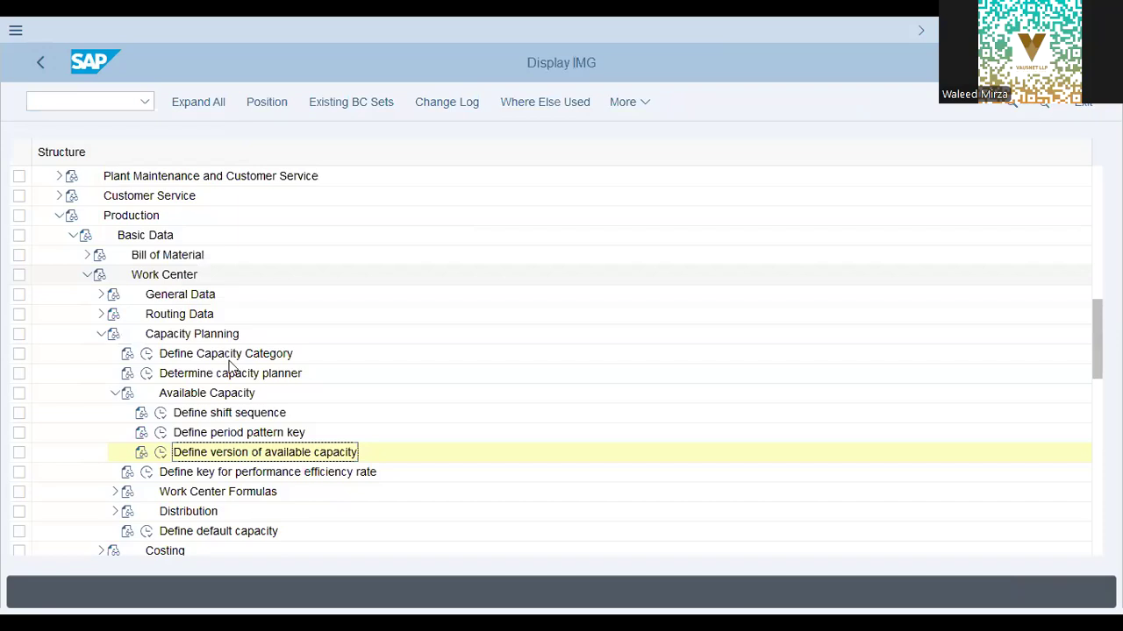
Expand the work center formulas customizing, view the formula parameters for work centers, and return to the IMG structure.
{"action": "left_click", "coordinate": [247, 471]}
{"action": "scroll", "coordinate": [107, 406], "scroll_direction": "down", "scroll_amount": 1}
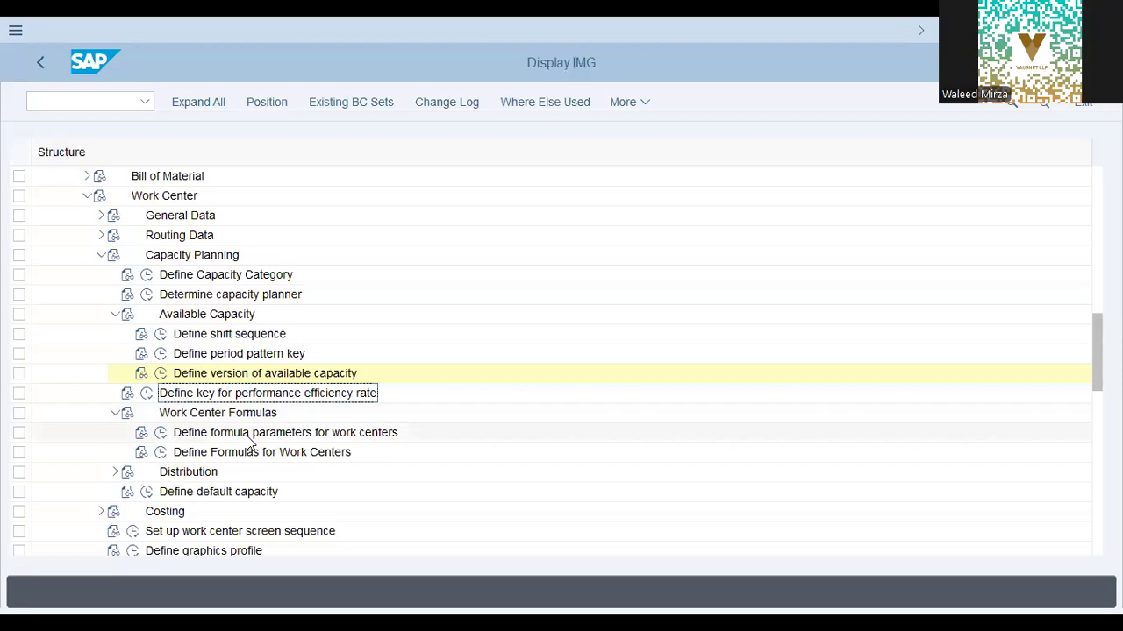
{"action": "left_click", "coordinate": [179, 433]}
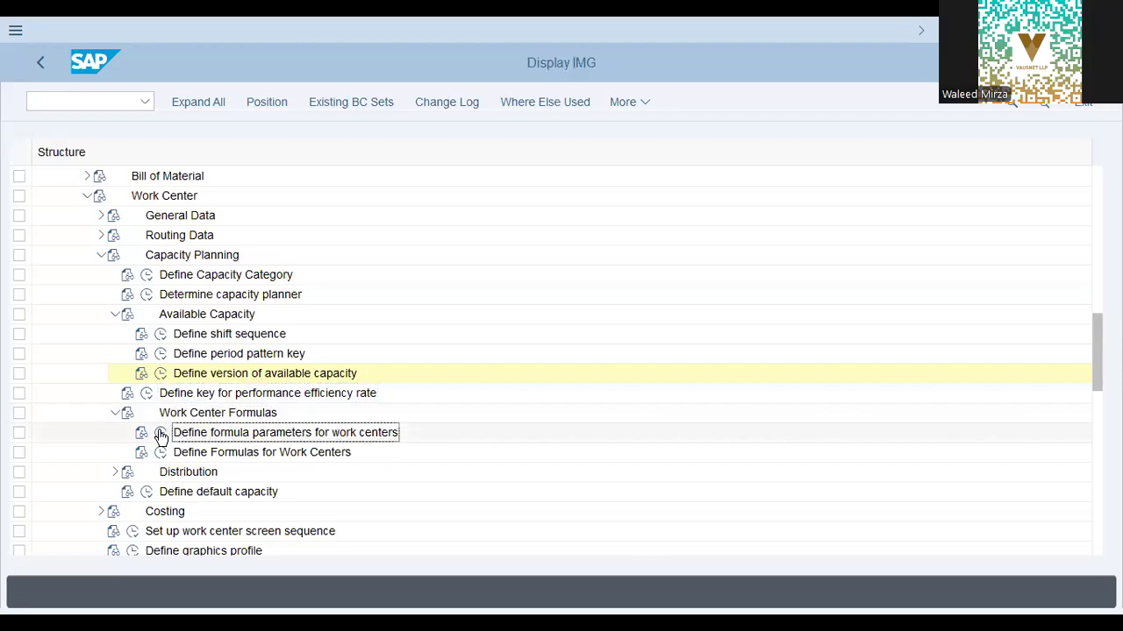
{"action": "left_click", "coordinate": [160, 433]}
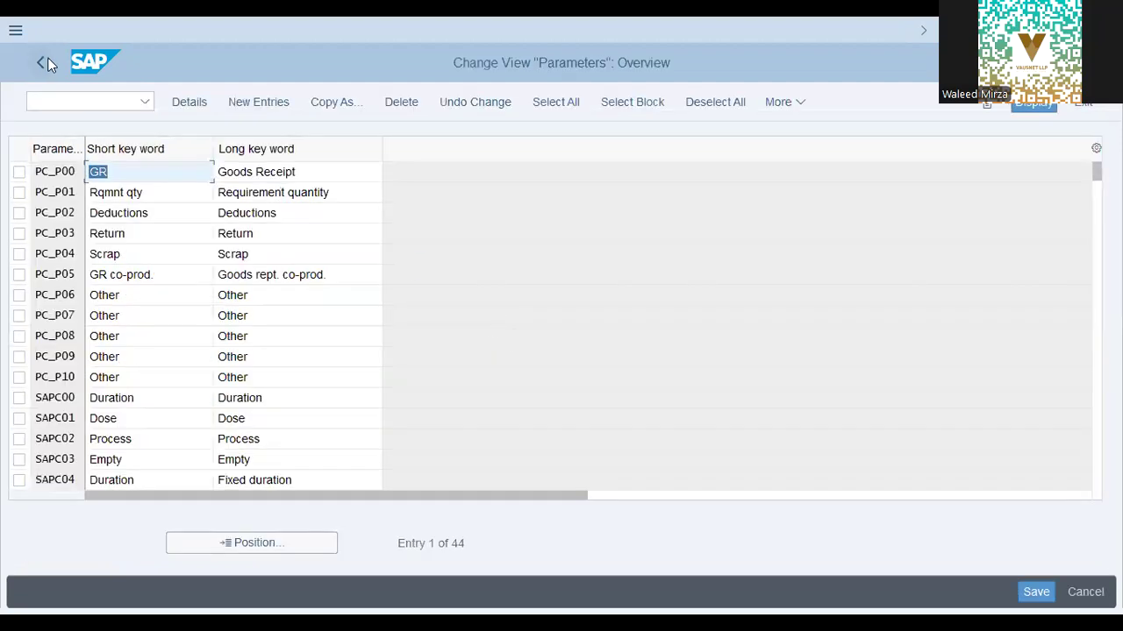
{"action": "left_click", "coordinate": [48, 58]}
Open the formula definitions for work centers and examine the setup time formula SAP001.
{"action": "left_click", "coordinate": [162, 453]}
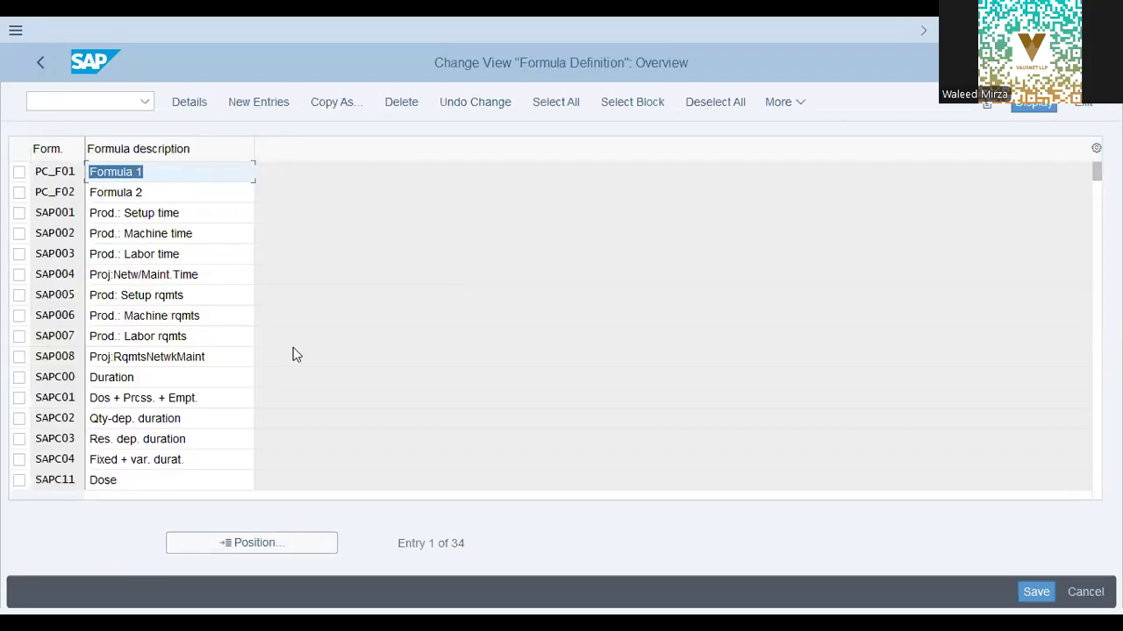
{"action": "left_click", "coordinate": [142, 213]}
{"action": "left_click_drag", "start_coordinate": [188, 213], "coordinate": [30, 210]}
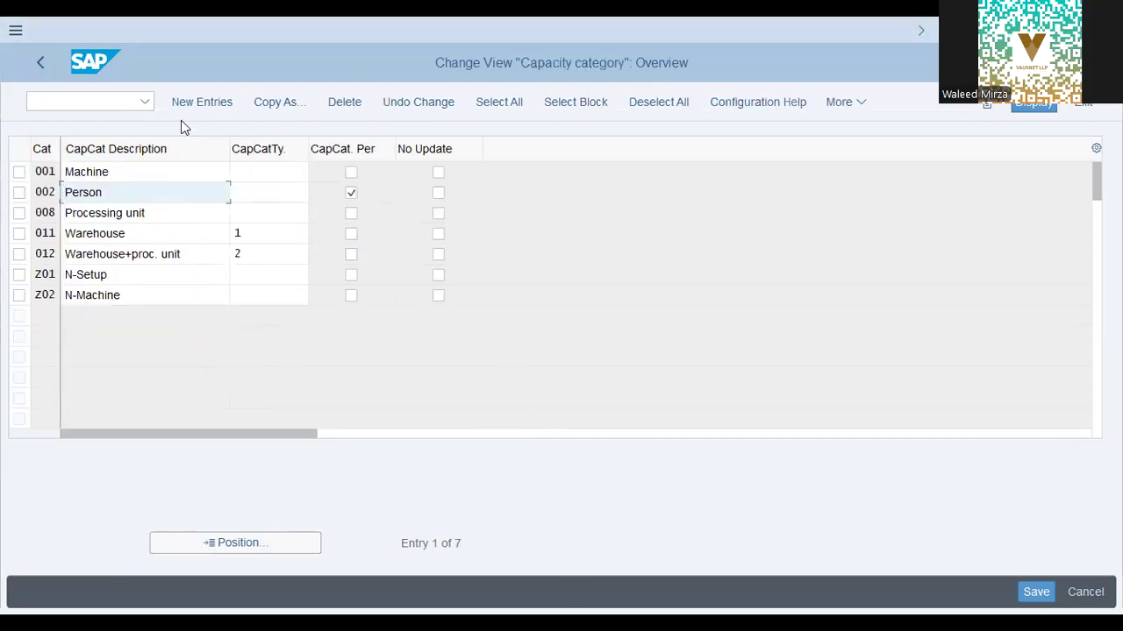
Open work center WC-01 of plant AA42 for changing with transaction CR02 and show its capacity overview.
{"action": "left_click", "coordinate": [96, 100]}
{"action": "type", "text": "/n cr02"}
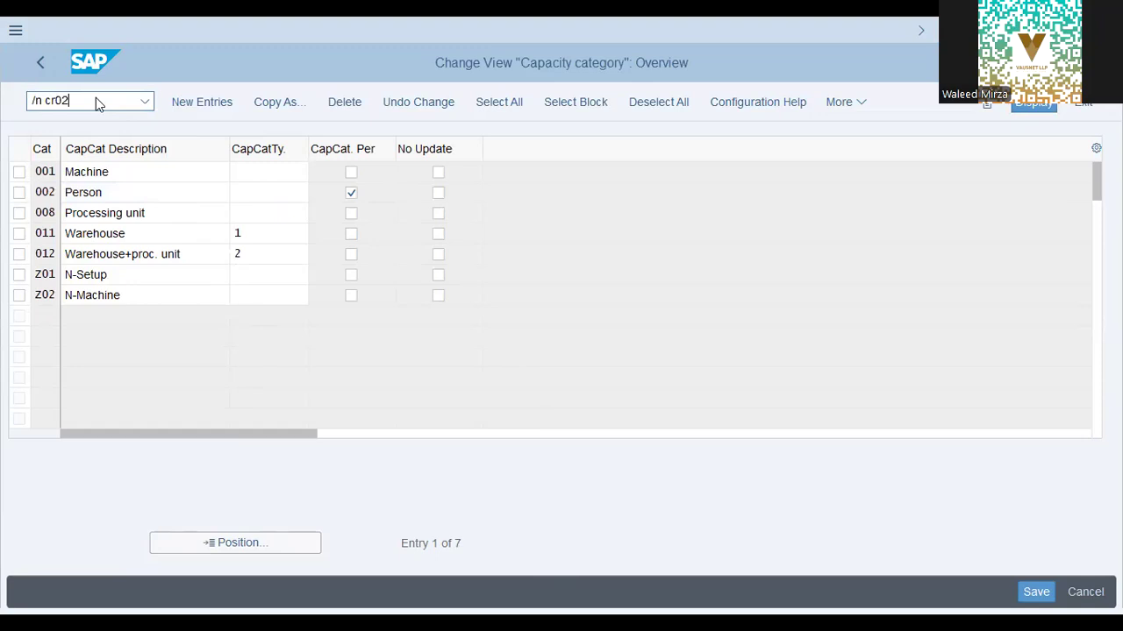
{"action": "key", "text": "Return"}
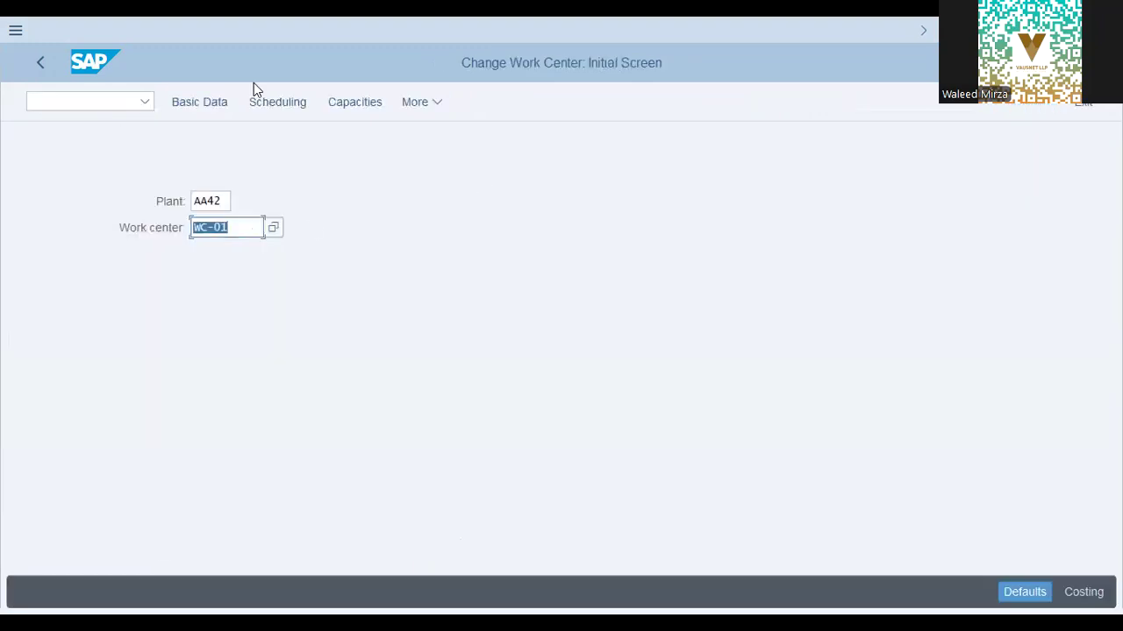
{"action": "left_click", "coordinate": [291, 102]}
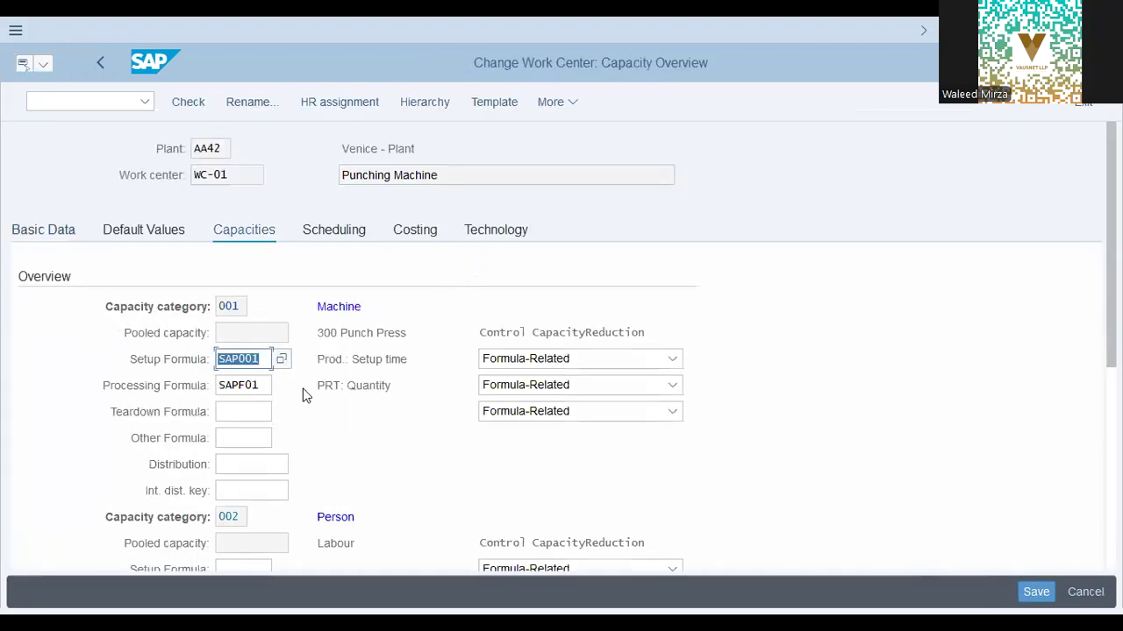
Compare the machine capacity's setup and processing formulas with the formula definitions, and open the details of formula SAPF01.
{"action": "key", "text": "alt+Tab"}
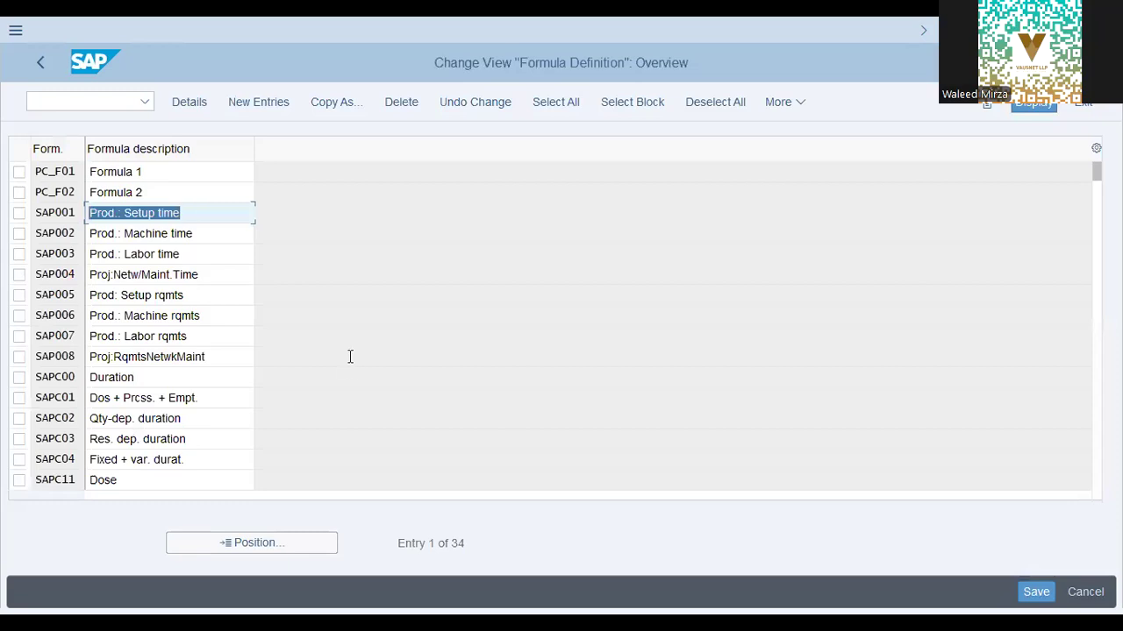
{"action": "key", "text": "alt+Tab"}
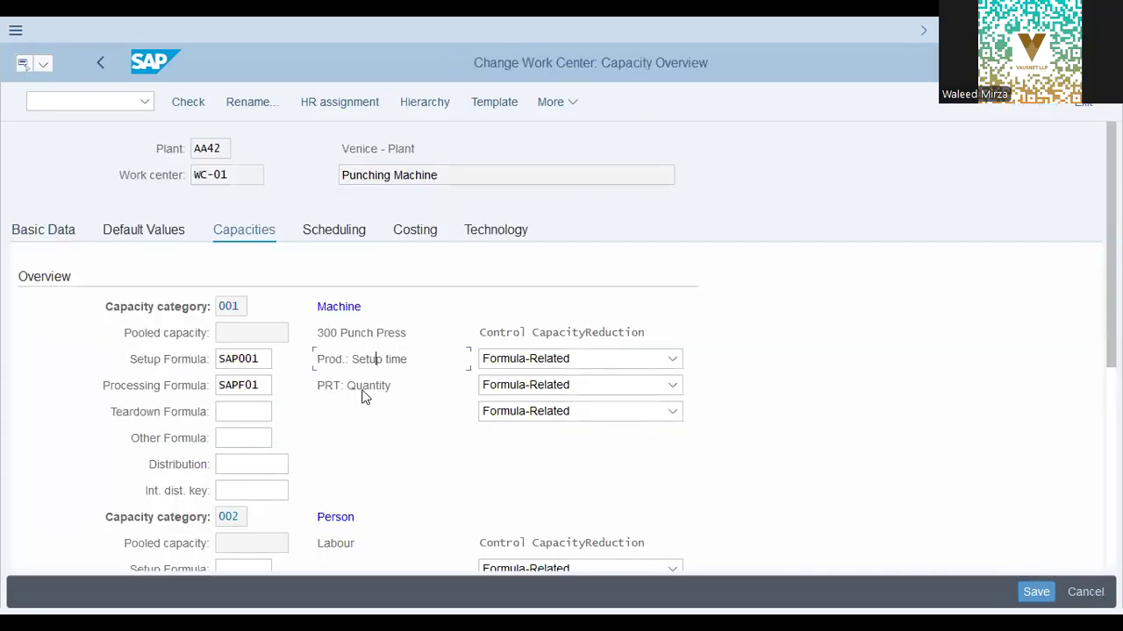
{"action": "key", "text": "alt+Tab"}
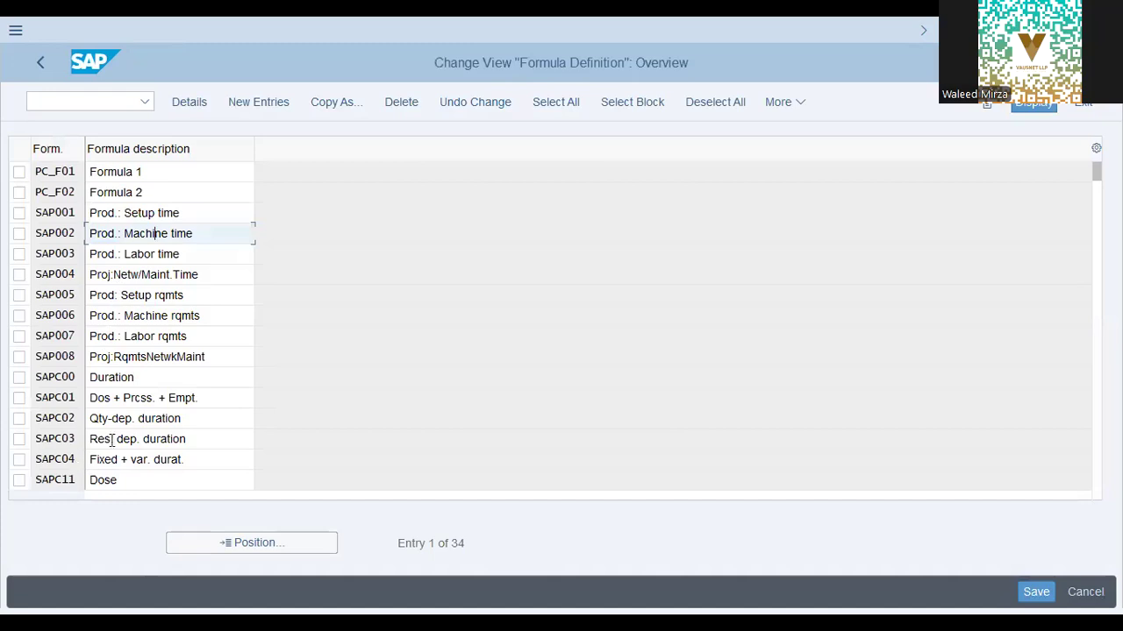
{"action": "key", "text": "Page_Down"}
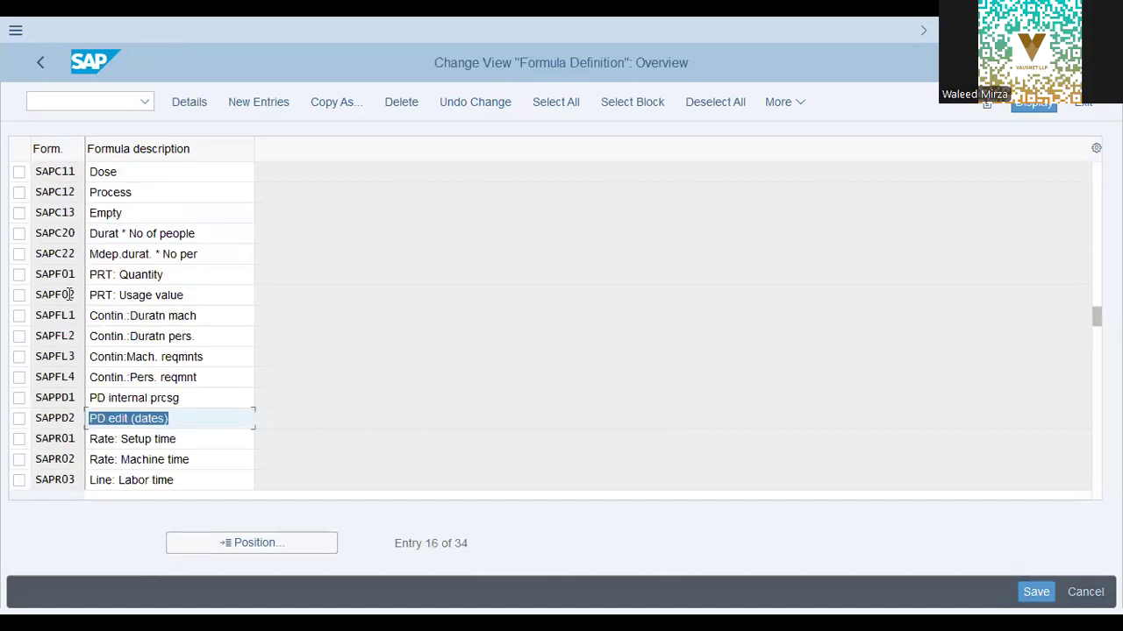
{"action": "left_click", "coordinate": [122, 275]}
{"action": "left_click_drag", "start_coordinate": [174, 274], "coordinate": [84, 274]}
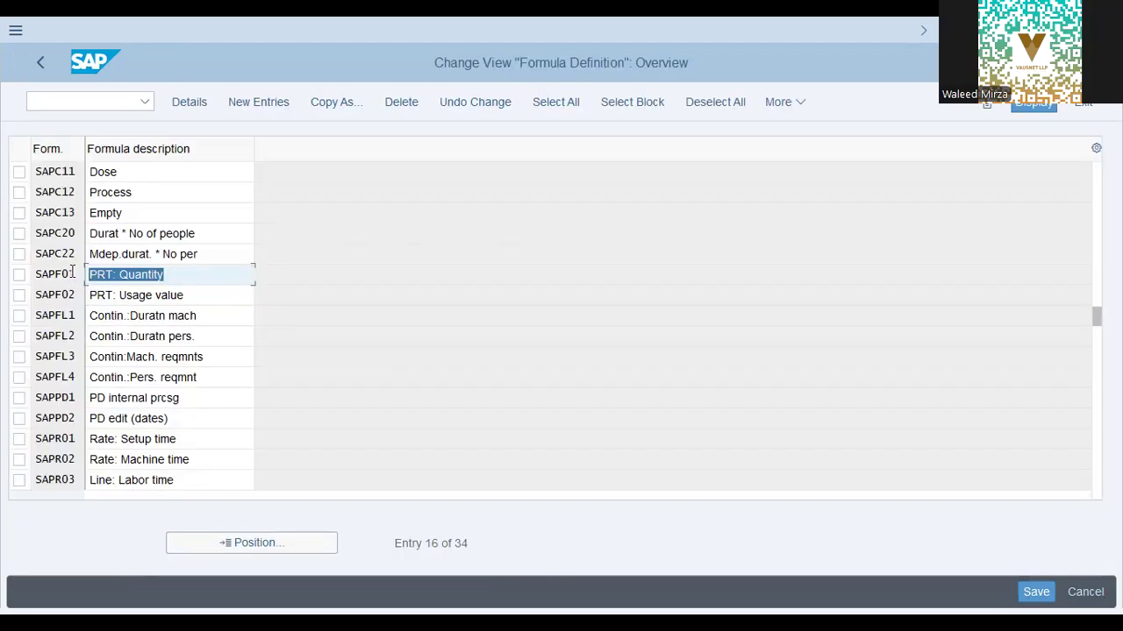
{"action": "key", "text": "F2"}
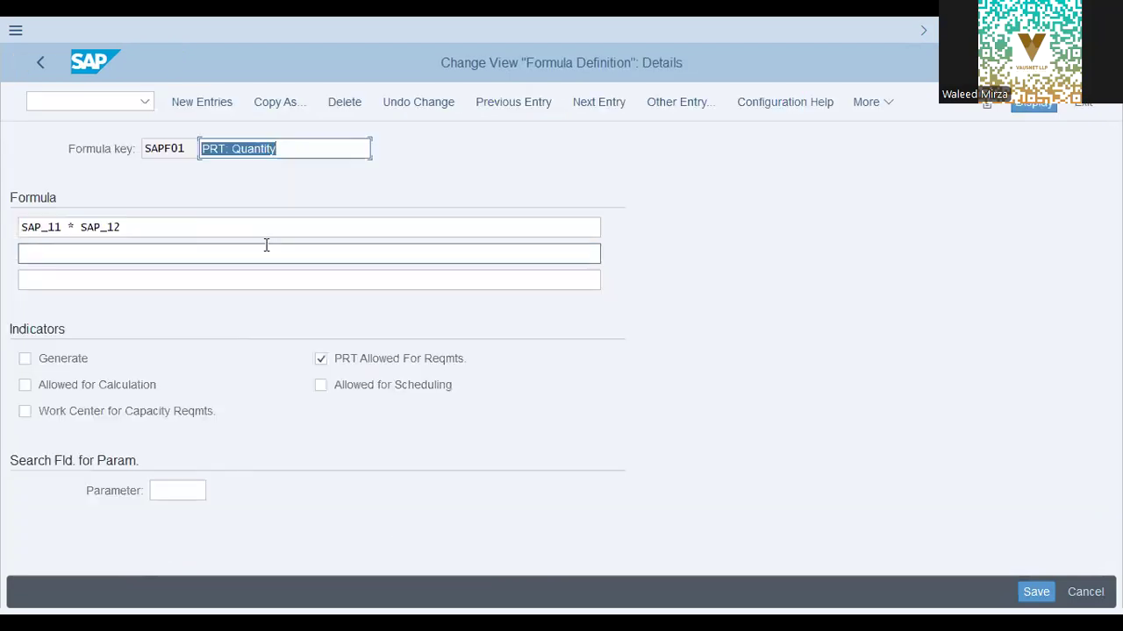
Examine the PRT quantity formula SAP_11 * SAP_12, its two parameters and its formula key.
{"action": "left_click_drag", "start_coordinate": [150, 225], "coordinate": [7, 220]}
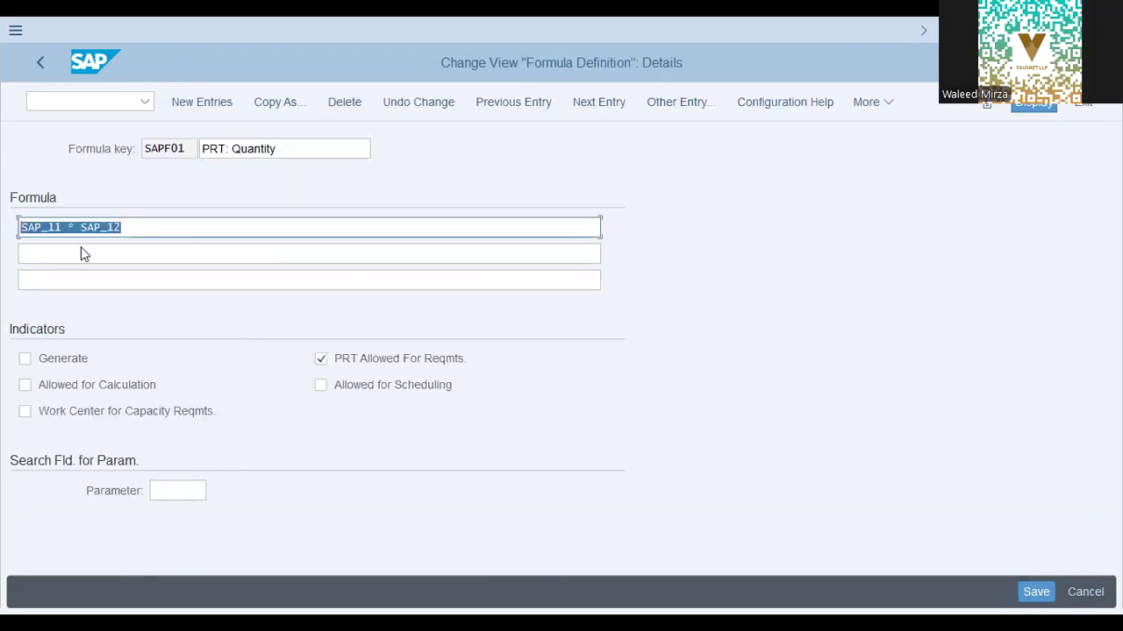
{"action": "left_click", "coordinate": [175, 275]}
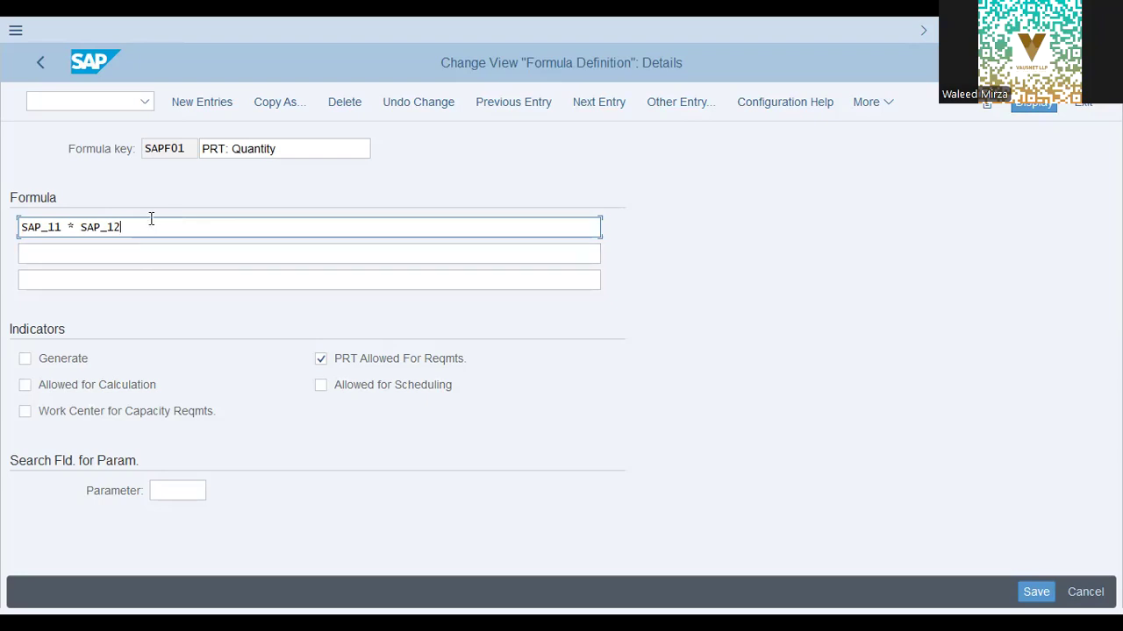
{"action": "left_click_drag", "start_coordinate": [131, 228], "coordinate": [7, 198]}
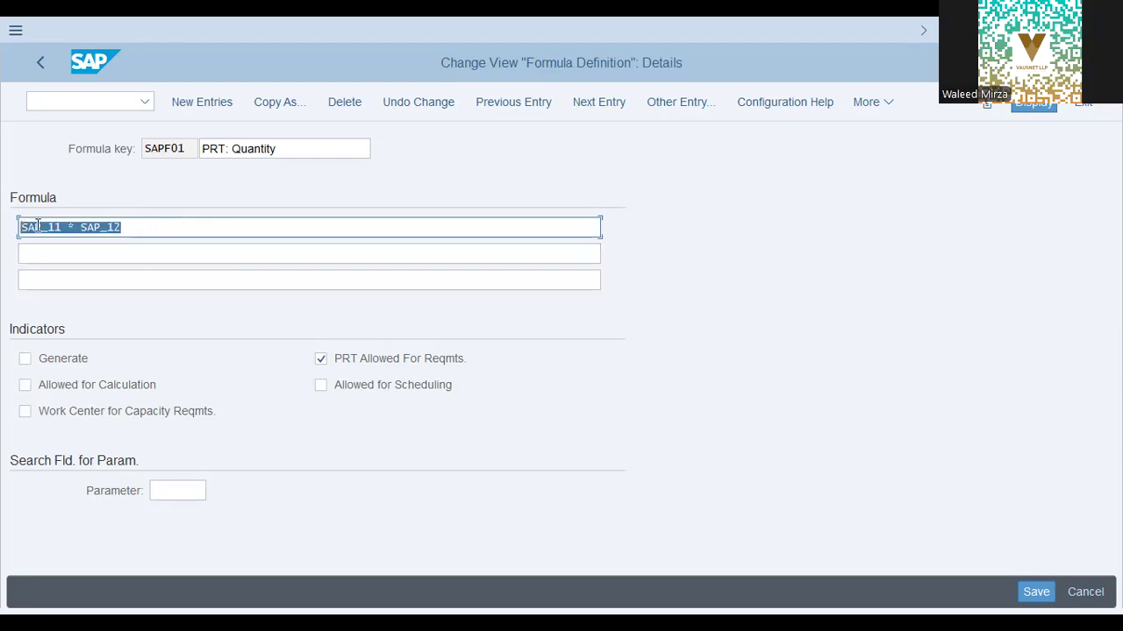
{"action": "left_click", "coordinate": [71, 228]}
{"action": "left_click_drag", "start_coordinate": [68, 229], "coordinate": [8, 201]}
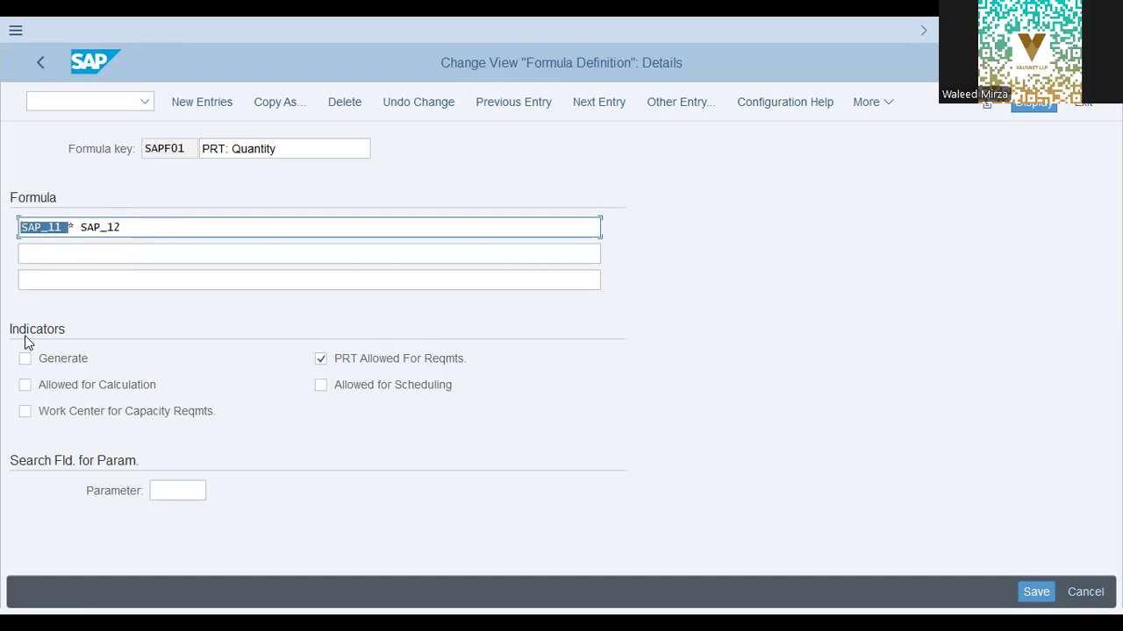
{"action": "left_click", "coordinate": [137, 227]}
{"action": "left_click_drag", "start_coordinate": [141, 226], "coordinate": [80, 221]}
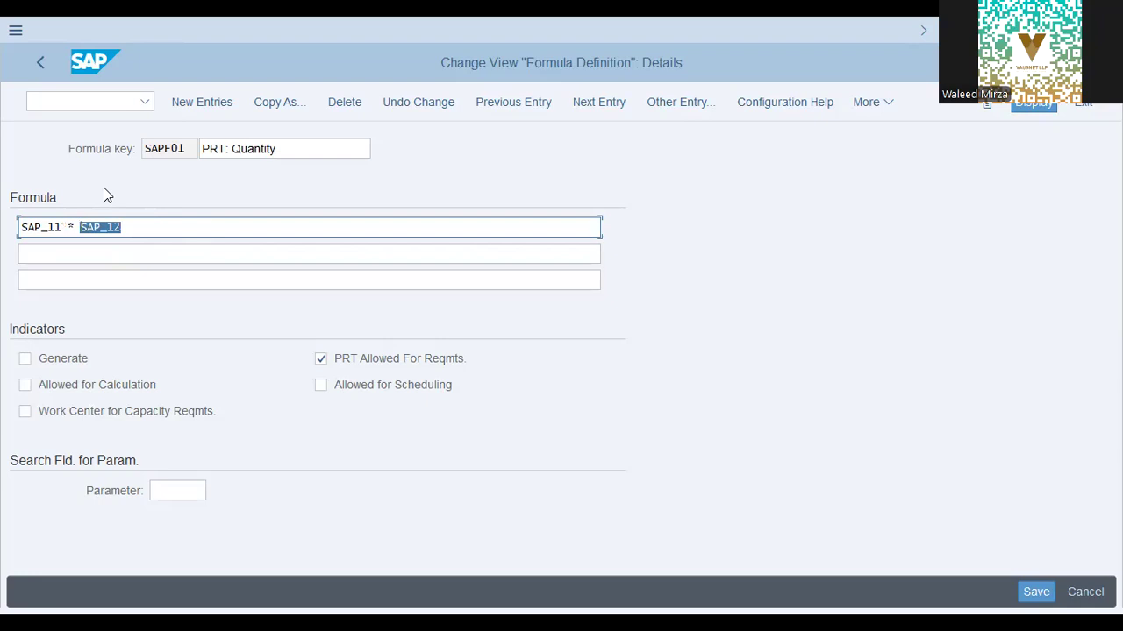
{"action": "left_click", "coordinate": [132, 228]}
{"action": "left_click_drag", "start_coordinate": [149, 228], "coordinate": [10, 221]}
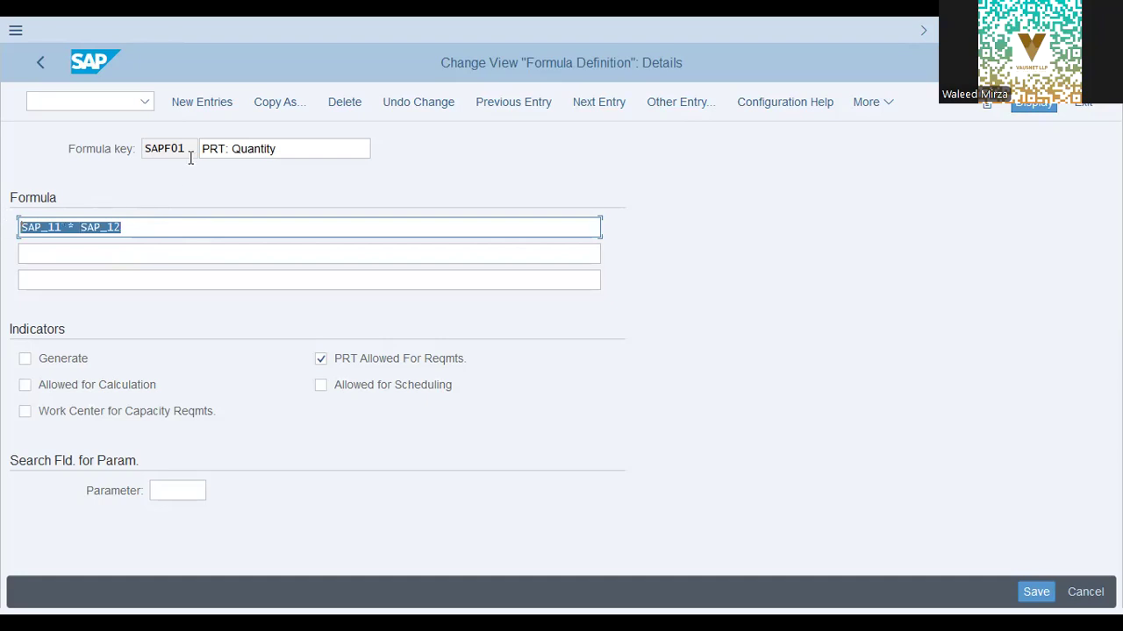
{"action": "left_click_drag", "start_coordinate": [190, 149], "coordinate": [107, 130]}
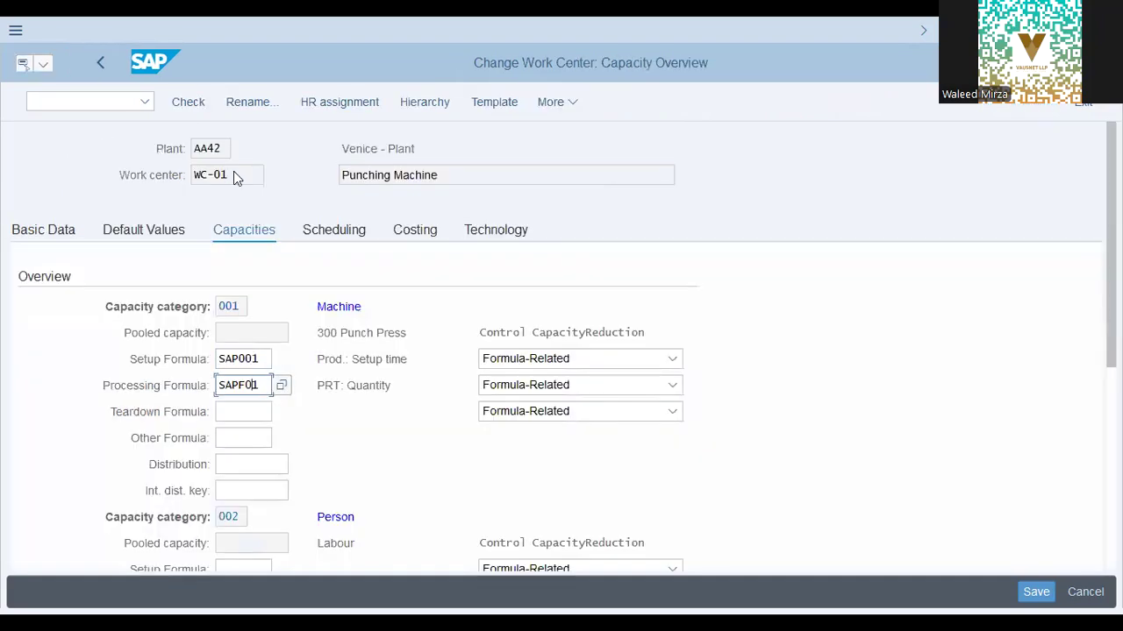
Check the work center key and description in the capacity overview, and return to the second parameter of formula SAPF01.
{"action": "left_click_drag", "start_coordinate": [242, 178], "coordinate": [131, 159]}
{"action": "left_click_drag", "start_coordinate": [461, 180], "coordinate": [231, 143]}
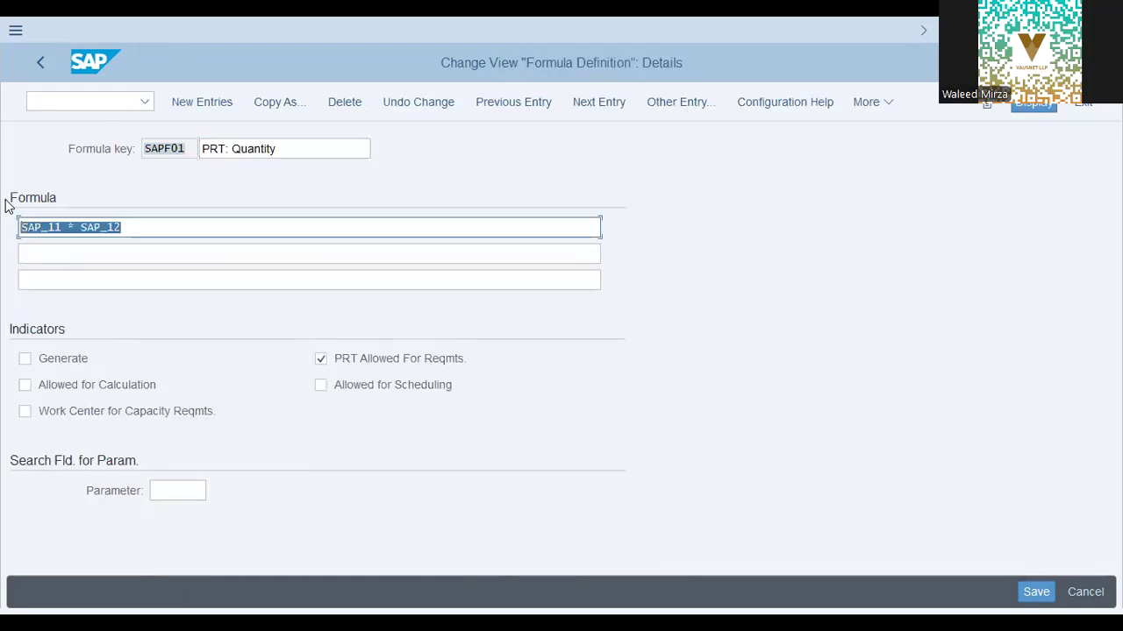
{"action": "key", "text": "End"}
{"action": "key", "text": "shift+Left"}
{"action": "key", "text": "shift+Left"}
{"action": "key", "text": "shift+Left"}
{"action": "key", "text": "shift+Left"}
{"action": "key", "text": "shift+Left"}
{"action": "key", "text": "shift+Left"}
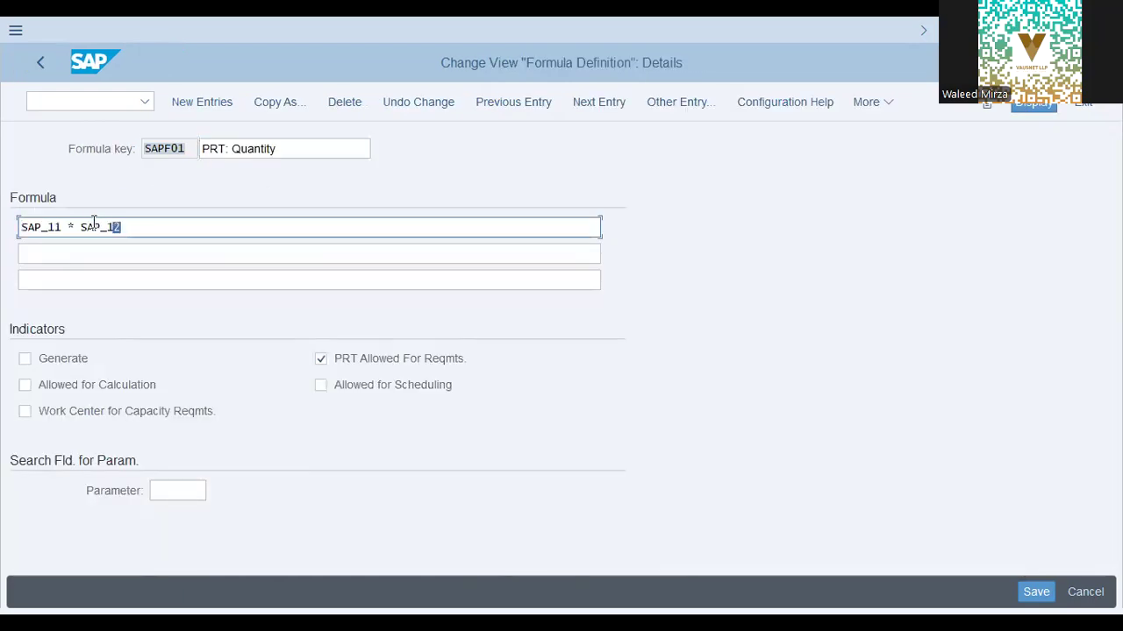
Leave the formula definition, view the formula parameters for work centers, and return to the IMG structure.
{"action": "left_click", "coordinate": [43, 58]}
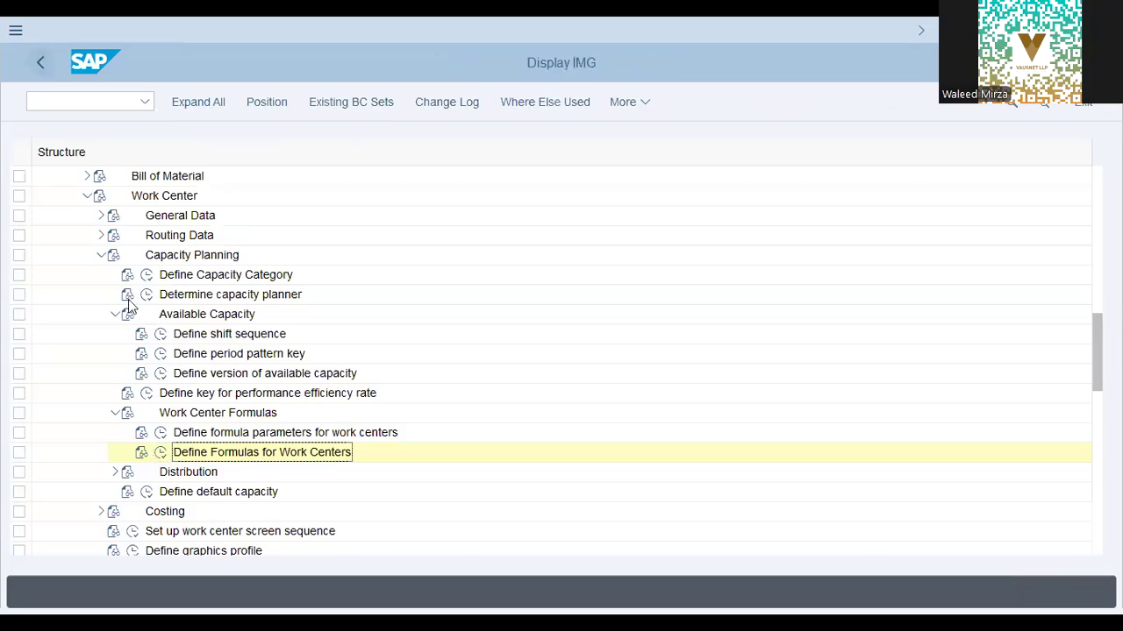
{"action": "double_click", "coordinate": [325, 433]}
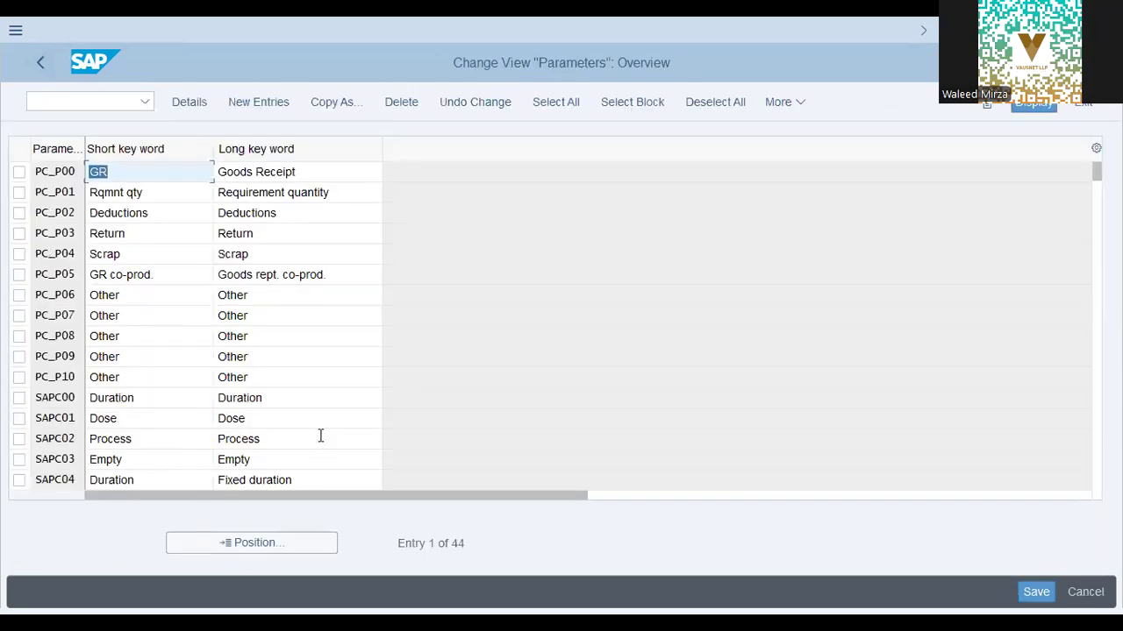
{"action": "left_click", "coordinate": [38, 71]}
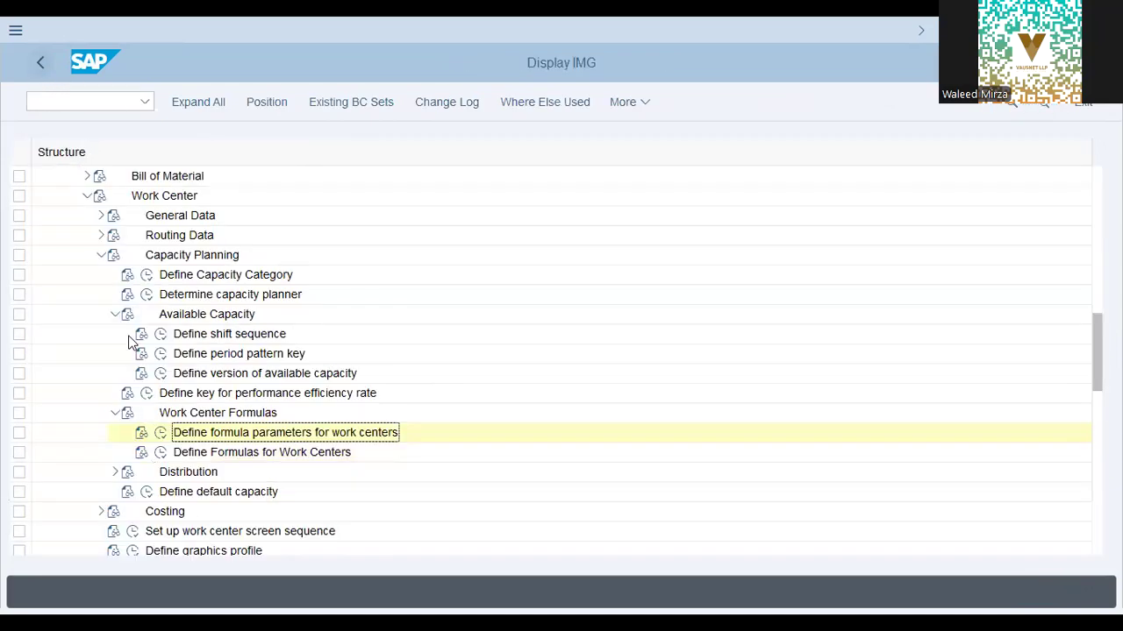
Reopen the details of formula SAPF01 and copy its expression SAP_11 * SAP_12 into an untitled Notepad file.
{"action": "left_click", "coordinate": [161, 452]}
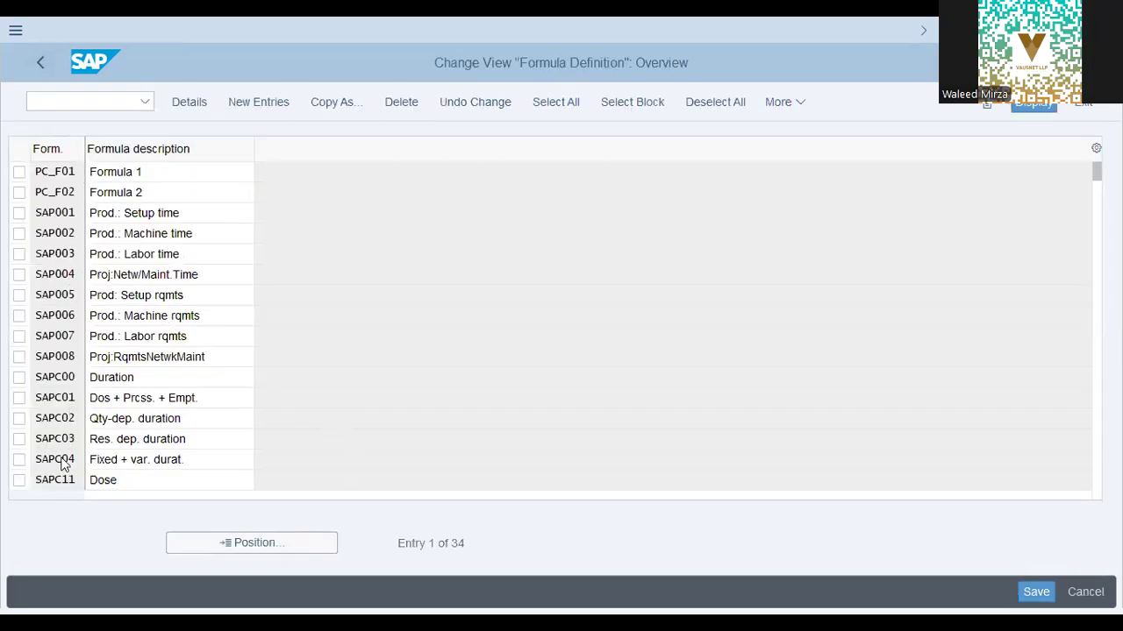
{"action": "key", "text": "Page_Down"}
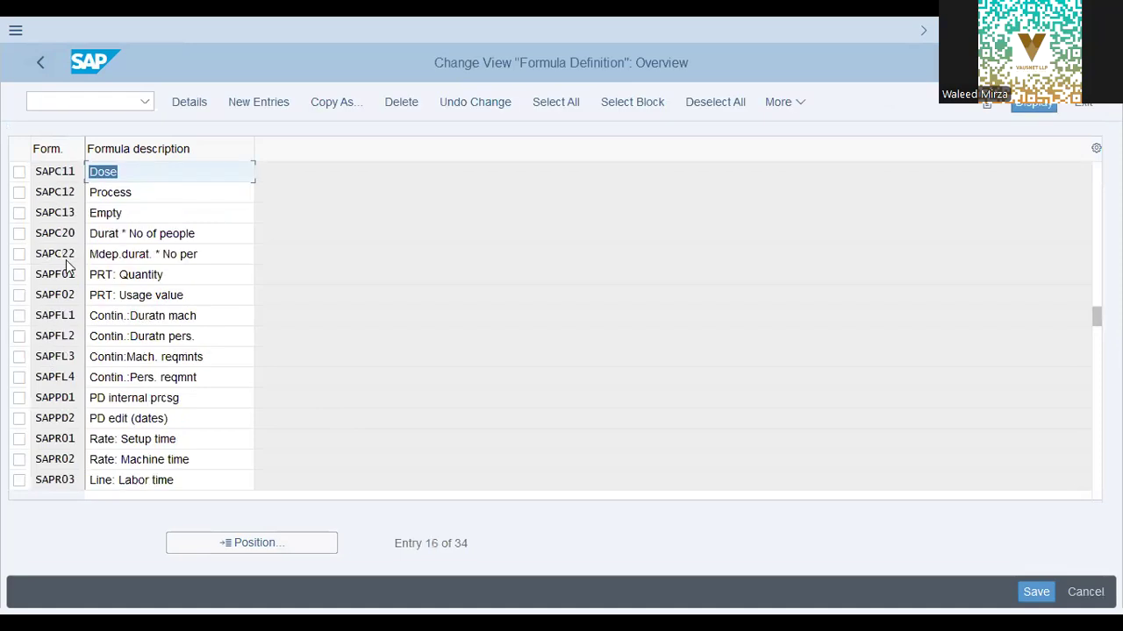
{"action": "left_click", "coordinate": [108, 275]}
{"action": "left_click", "coordinate": [141, 274]}
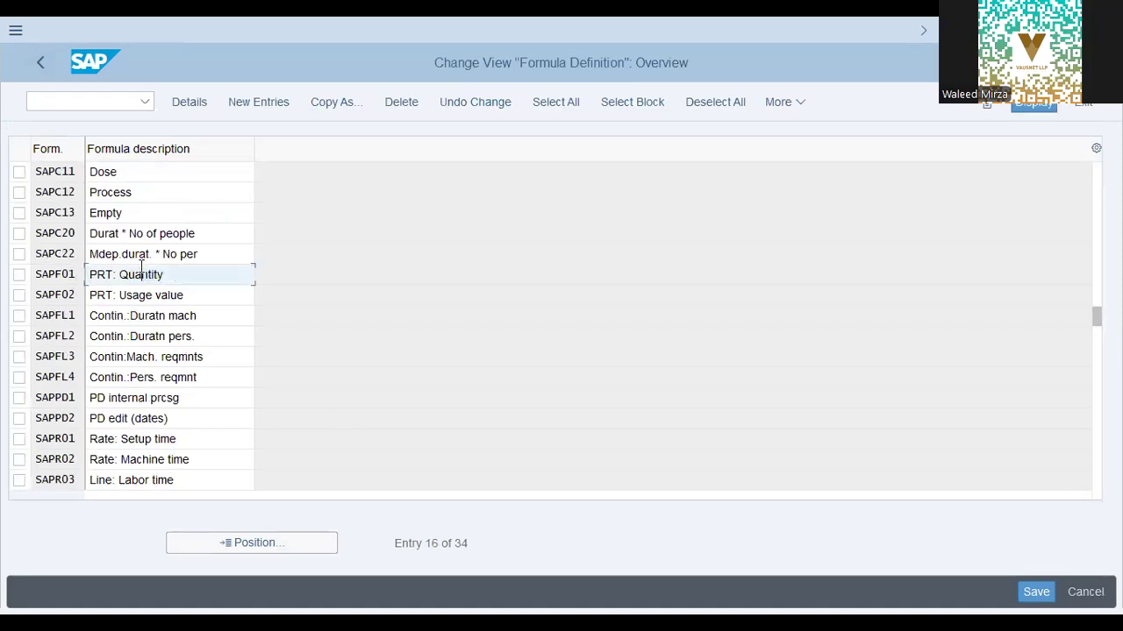
{"action": "left_click", "coordinate": [327, 282]}
{"action": "left_click_drag", "start_coordinate": [148, 229], "coordinate": [10, 220]}
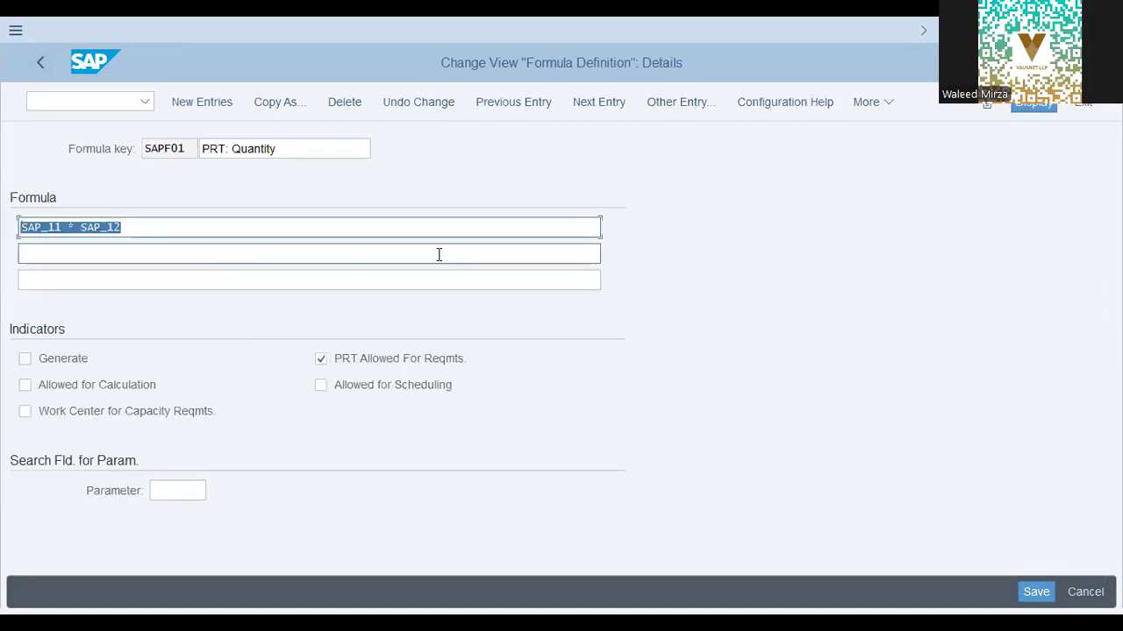
{"action": "key", "text": "Left"}
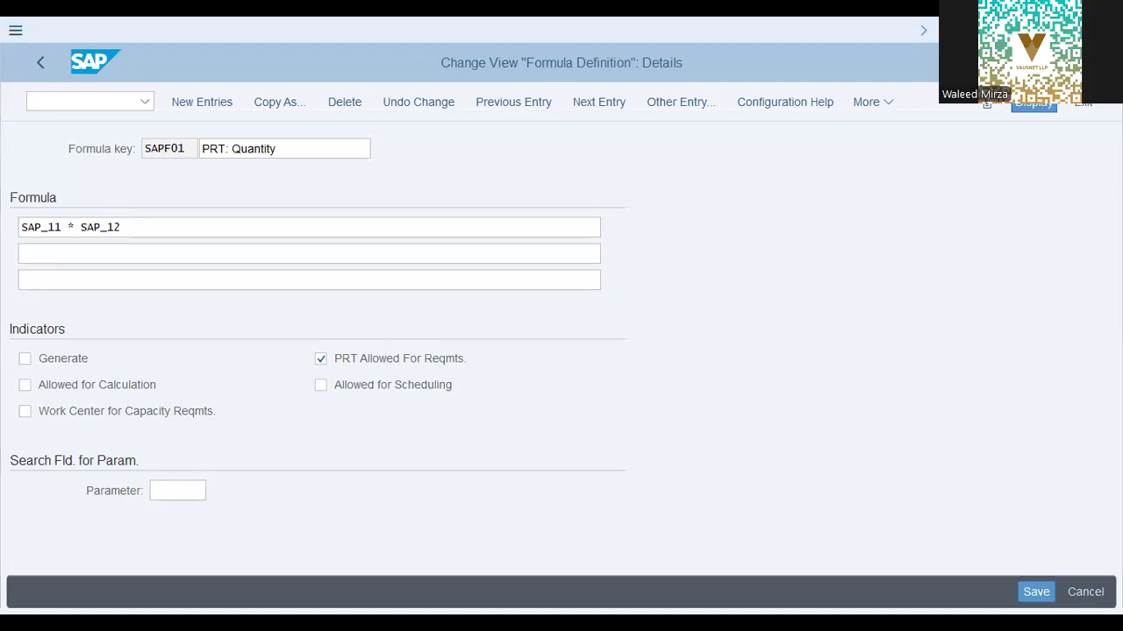
{"action": "key", "text": "alt+Tab"}
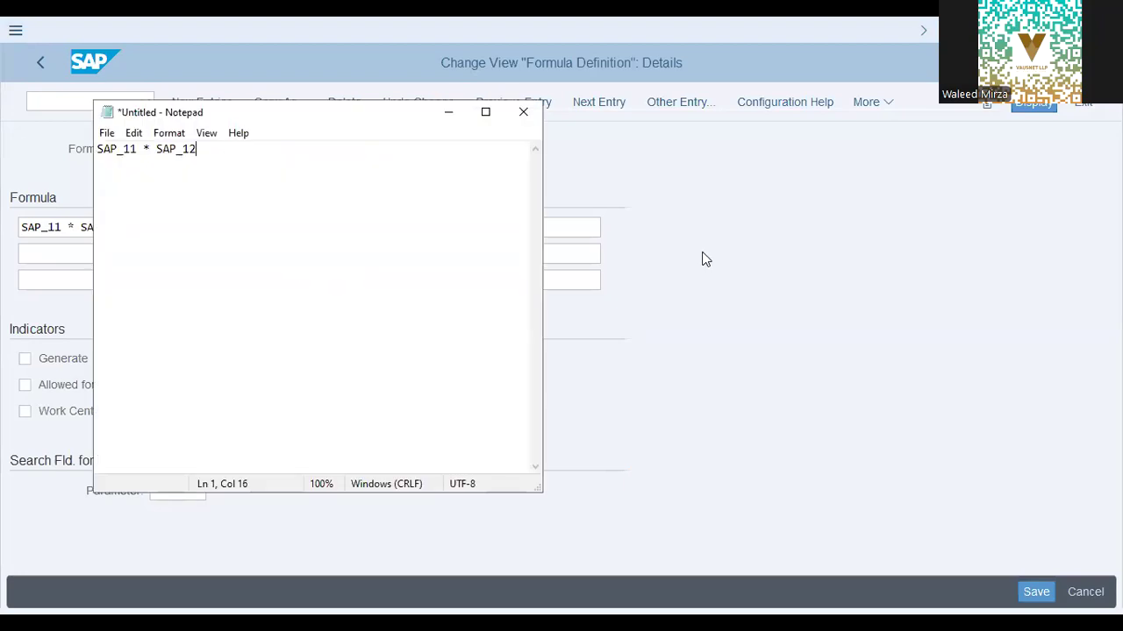
{"action": "key", "text": "alt+Tab"}
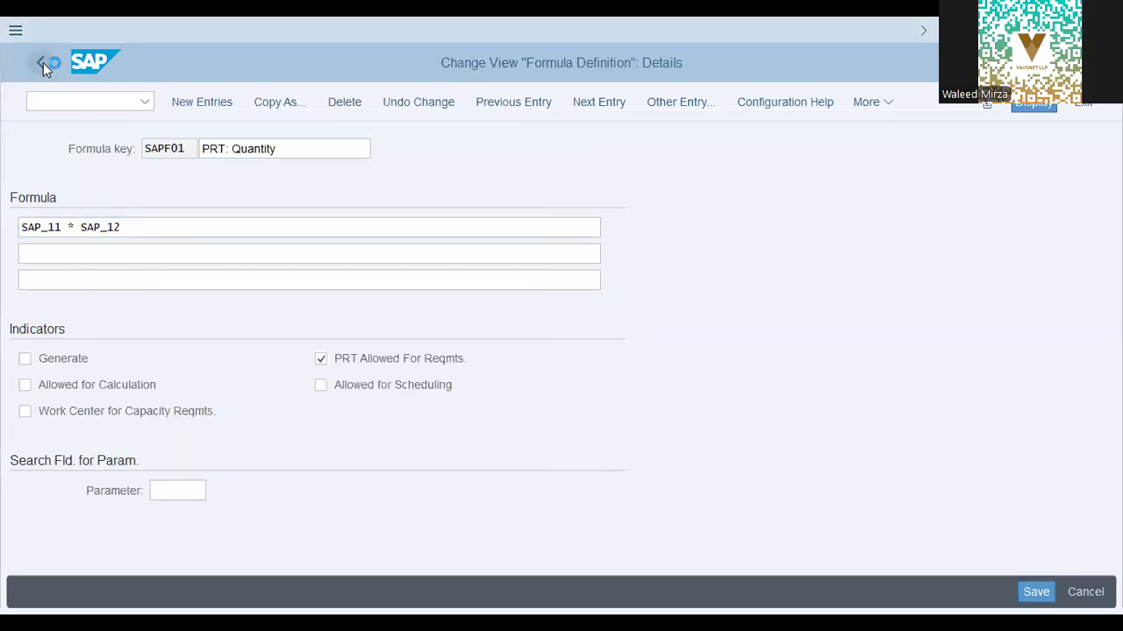
Open the formula parameters for work centers, check the first term noted in Notepad, and open the details of parameter SAP_11.
{"action": "left_click", "coordinate": [43, 62]}
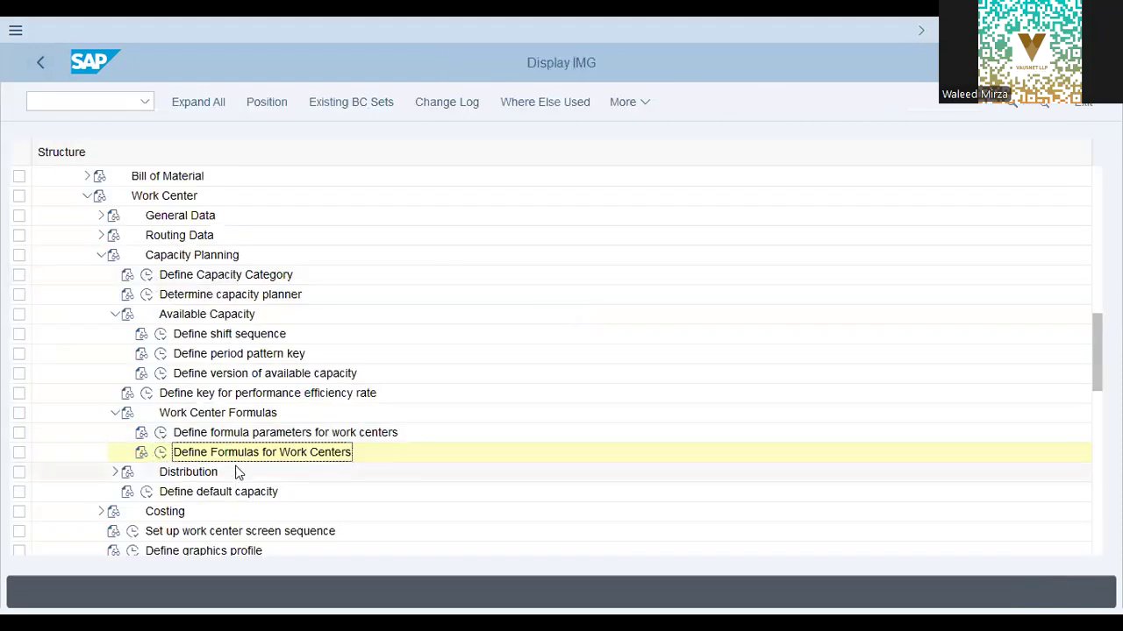
{"action": "left_click", "coordinate": [160, 432]}
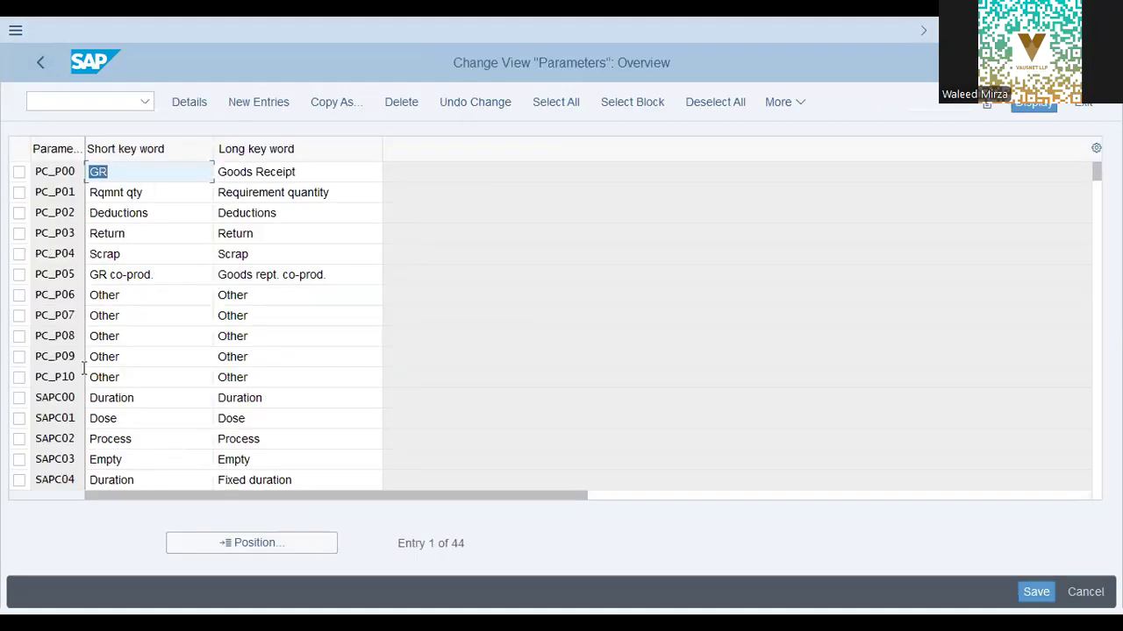
{"action": "left_click", "coordinate": [71, 421]}
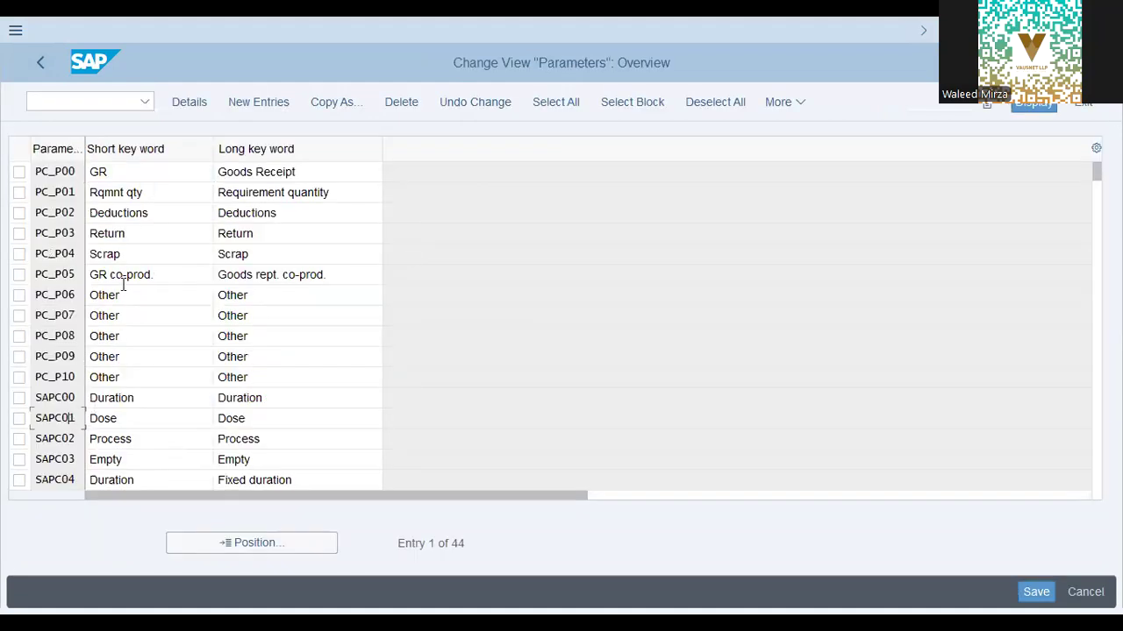
{"action": "key", "text": "alt+Tab"}
{"action": "key", "text": "shift+Left"}
{"action": "key", "text": "shift+Home"}
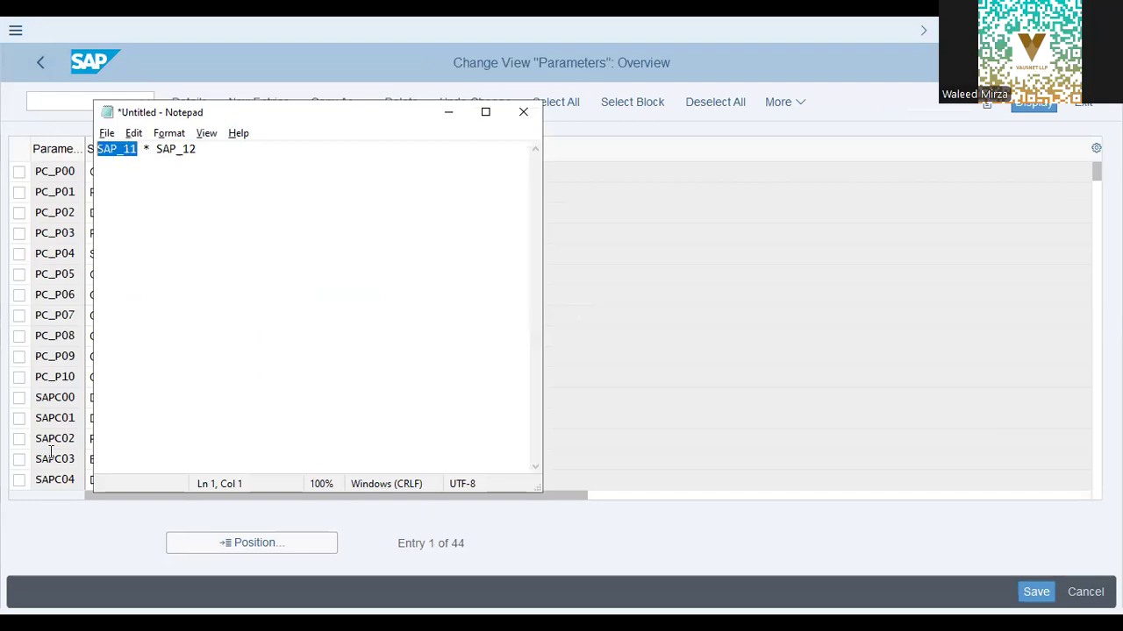
{"action": "key", "text": "alt+Tab"}
{"action": "scroll", "coordinate": [51, 451], "scroll_direction": "down", "scroll_amount": 5}
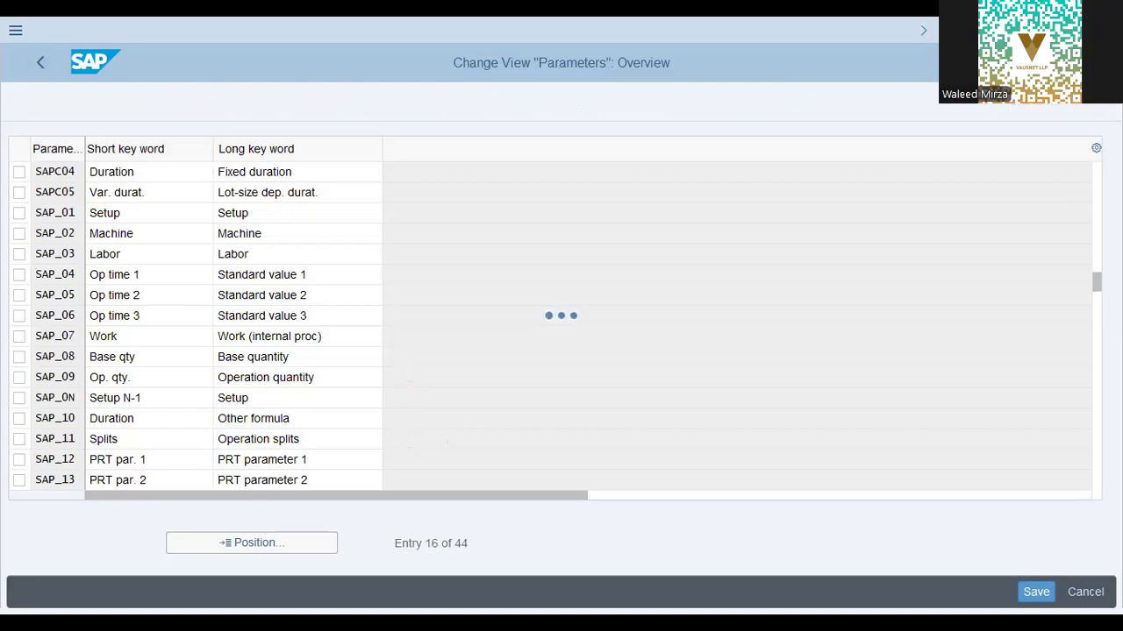
{"action": "key", "text": "Tab"}
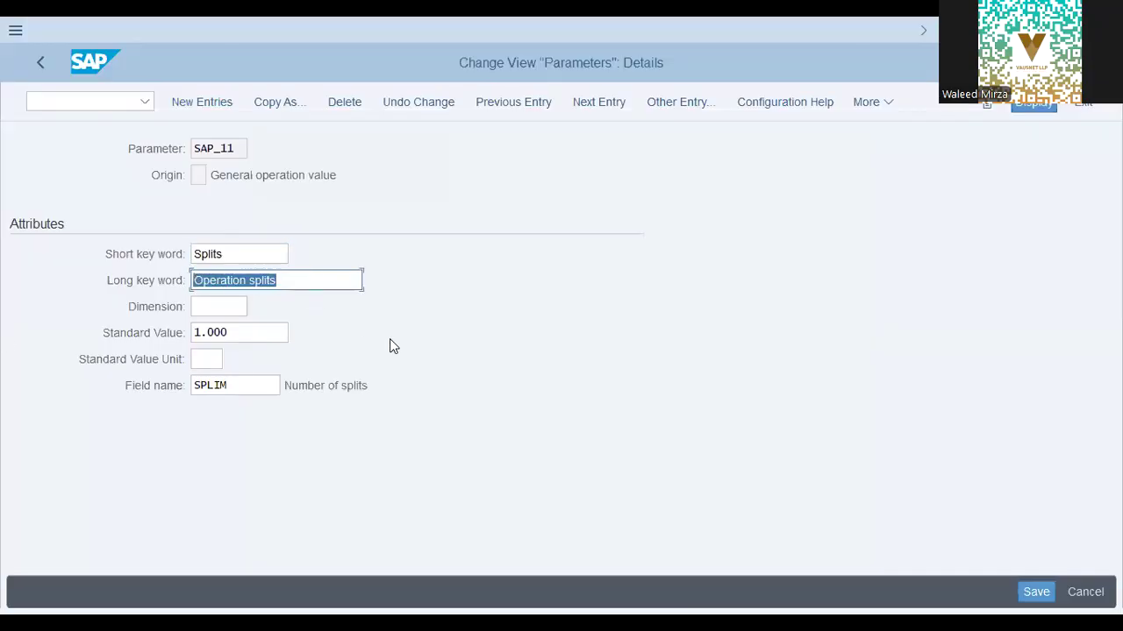
Switch to Notepad, add the line "Op. Splits (Powder) X" below the formula, and return to parameter SAP_11.
{"action": "key", "text": "alt+Tab"}
{"action": "left_click", "coordinate": [197, 224]}
{"action": "key", "text": "Return"}
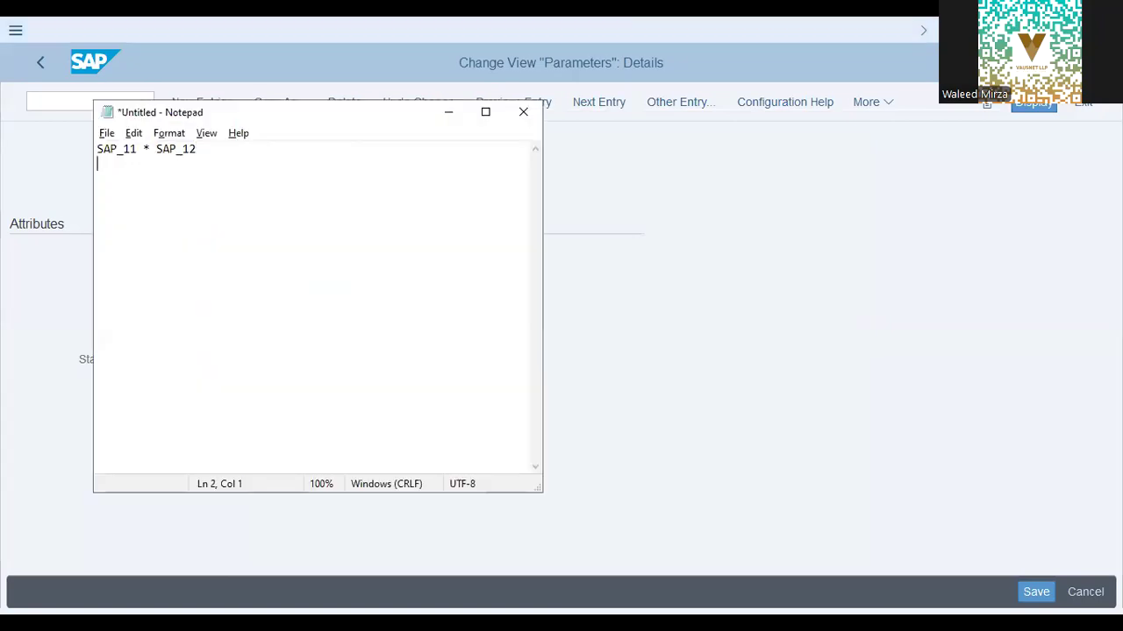
{"action": "type", "text": "O"}
{"action": "key", "text": "BackSpace"}
{"action": "type", "text": "Op. Splits (Power"}
{"action": "key", "text": "BackSpace"}
{"action": "key", "text": "BackSpace"}
{"action": "type", "text": "der)"}
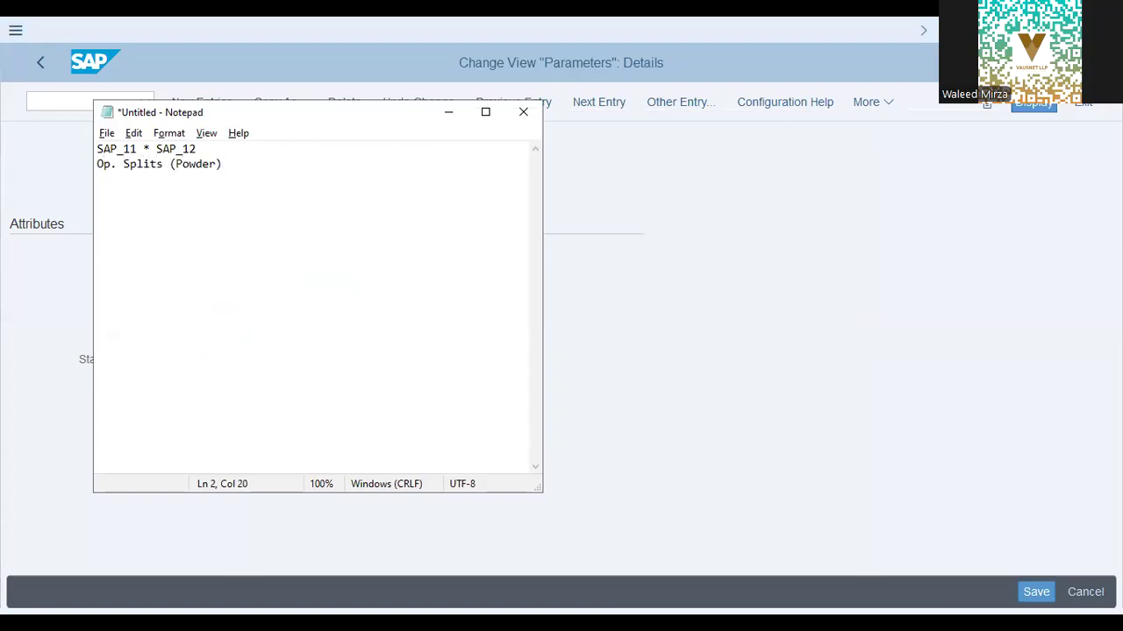
{"action": "type", "text": " X"}
{"action": "key", "text": "alt+Tab"}
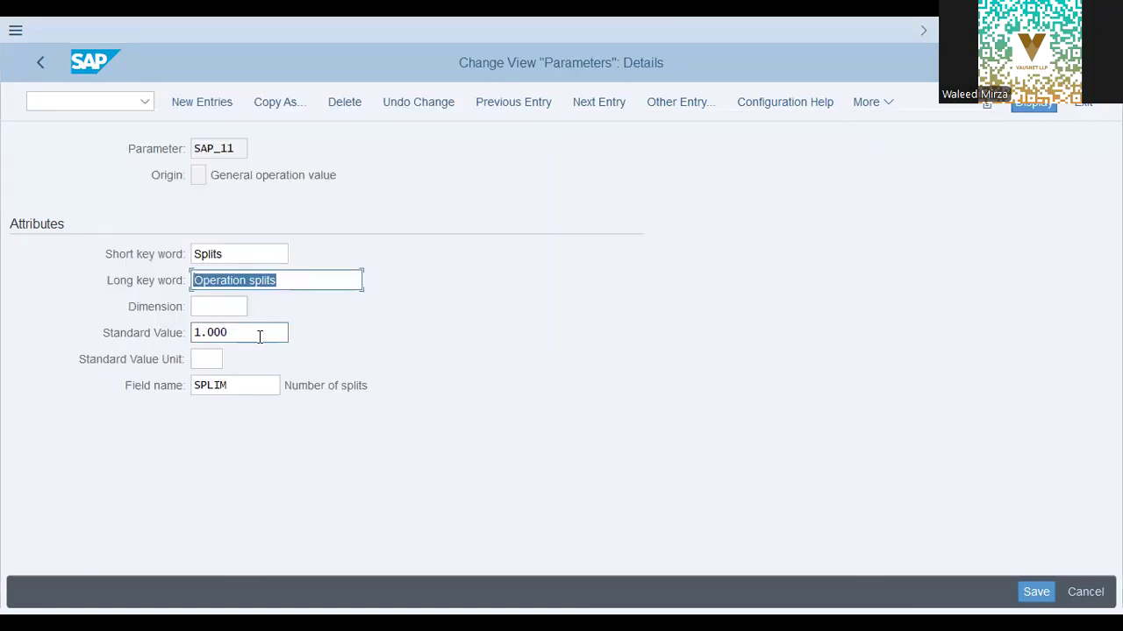
Check the standard value, standard value unit and dimension of parameter SAP_11, and return to the parameters overview.
{"action": "left_click", "coordinate": [257, 333]}
{"action": "left_click_drag", "start_coordinate": [251, 335], "coordinate": [96, 303]}
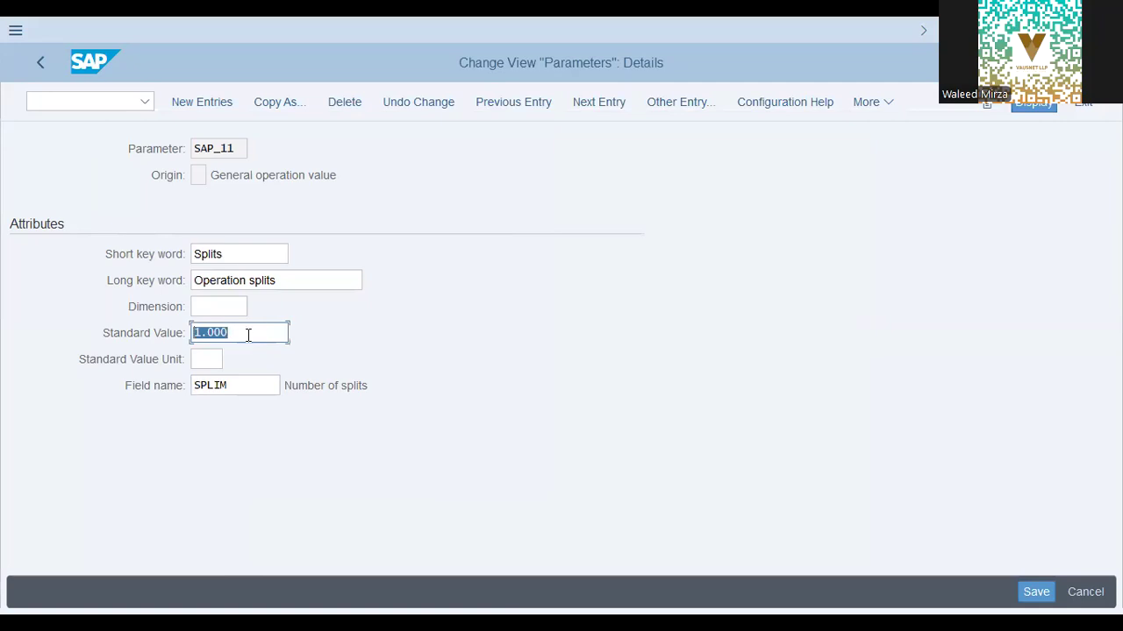
{"action": "left_click", "coordinate": [208, 358]}
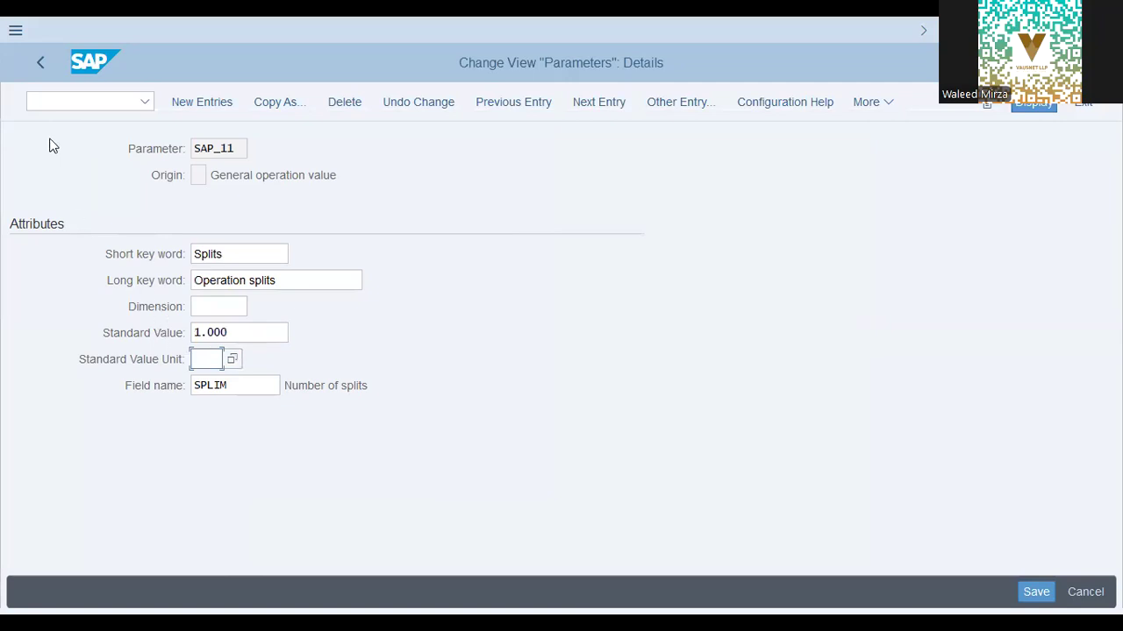
{"action": "left_click", "coordinate": [200, 307]}
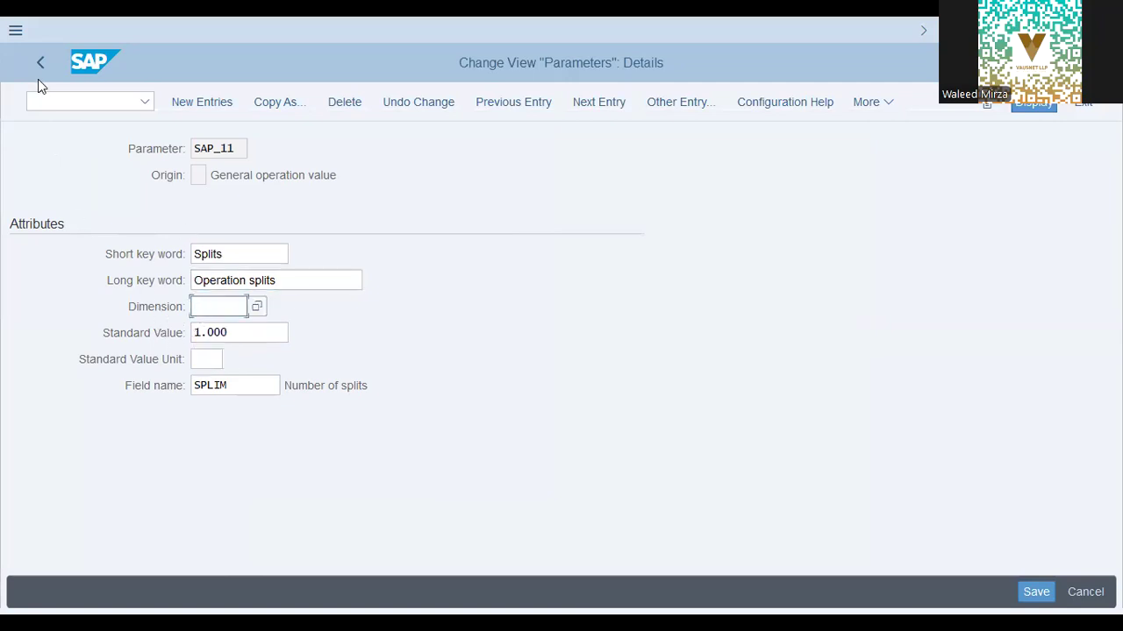
{"action": "key", "text": "F3"}
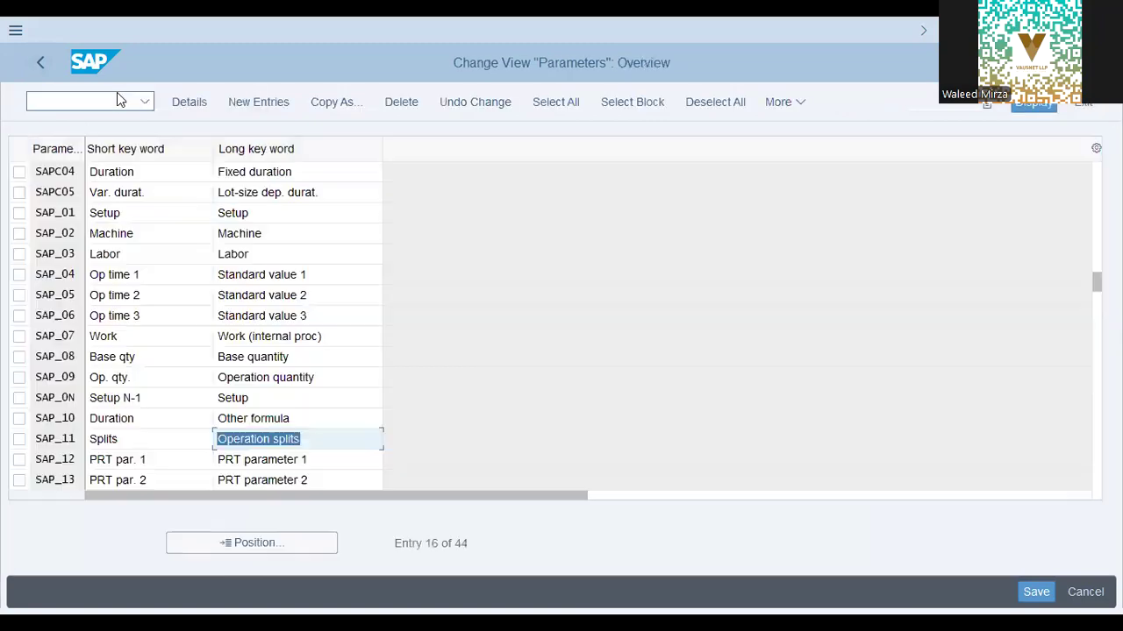
Open the details of parameter SAP_12 and complete the Notepad line with "PRT parameter 1 (Water, Mixture)".
{"action": "left_click", "coordinate": [58, 460]}
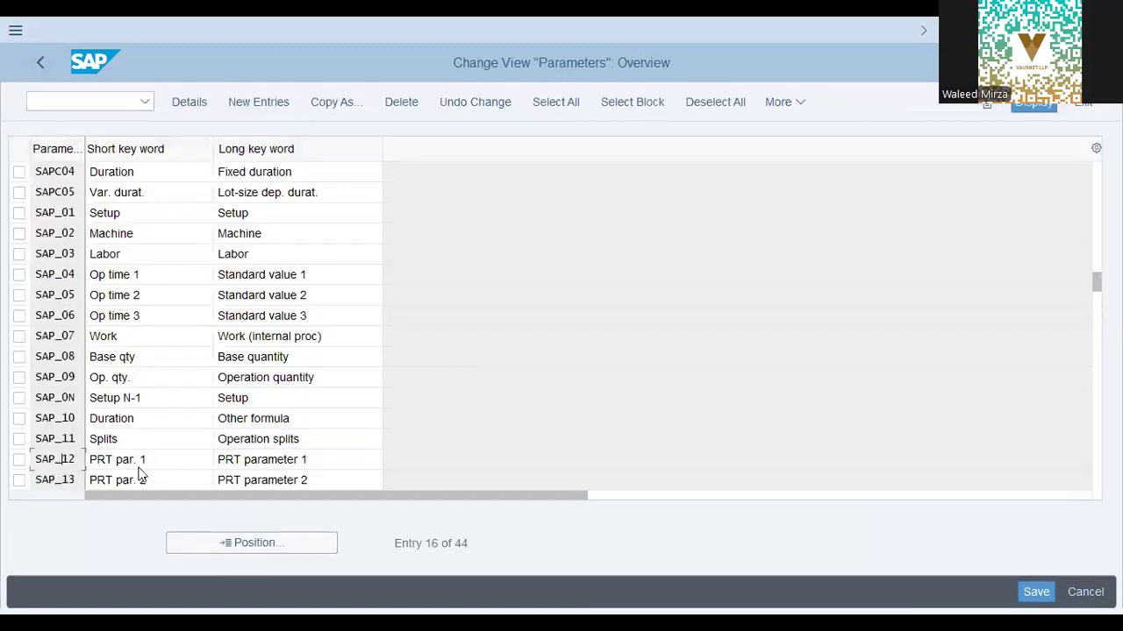
{"action": "double_click", "coordinate": [277, 459]}
{"action": "left_click", "coordinate": [310, 282]}
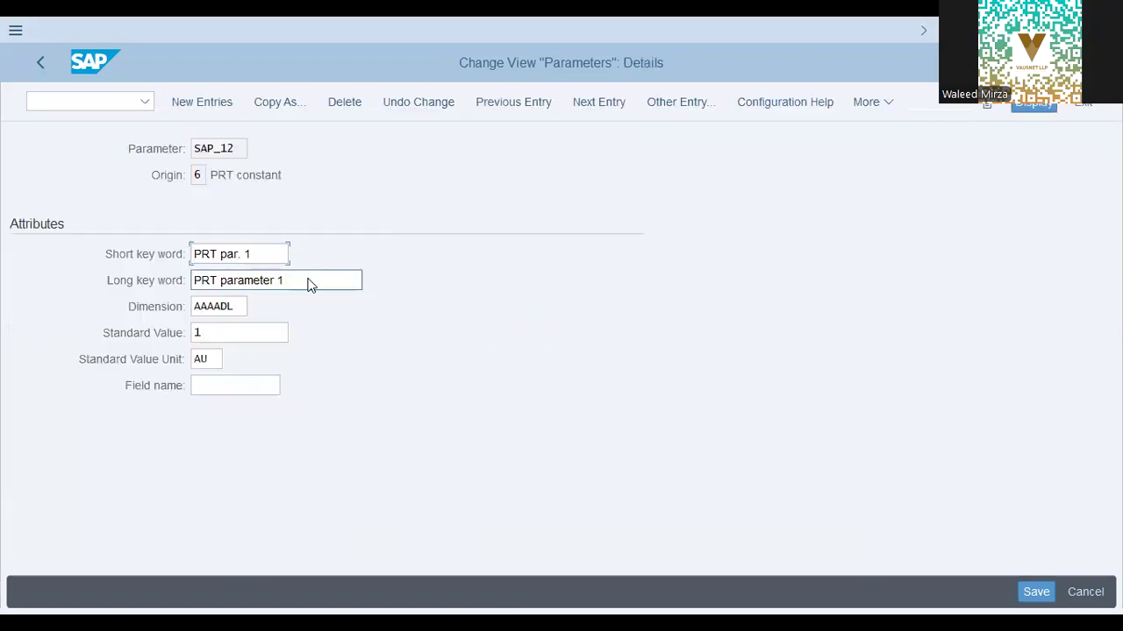
{"action": "left_click", "coordinate": [548, 361]}
{"action": "key", "text": "alt+Tab"}
{"action": "type", "text": "(Water, Mixture)"}
{"action": "key", "text": "Return"}
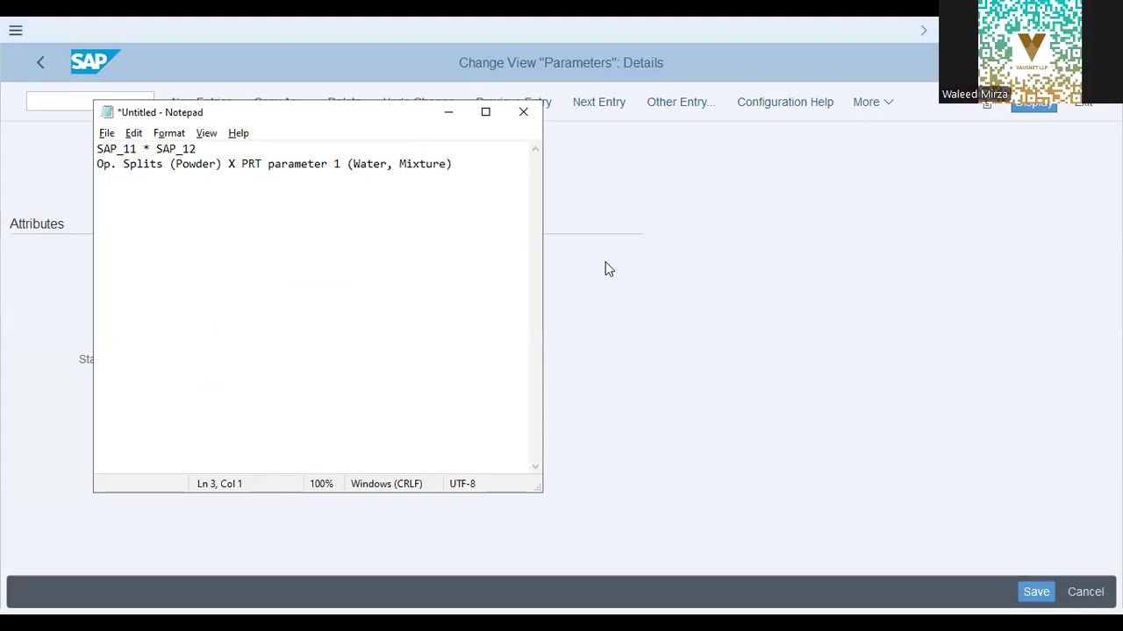
Return to the parameters overview, and review the setup and processing formulas of work center WC-01 and the formula example slide.
{"action": "key", "text": "alt+Tab"}
{"action": "left_click", "coordinate": [42, 59]}
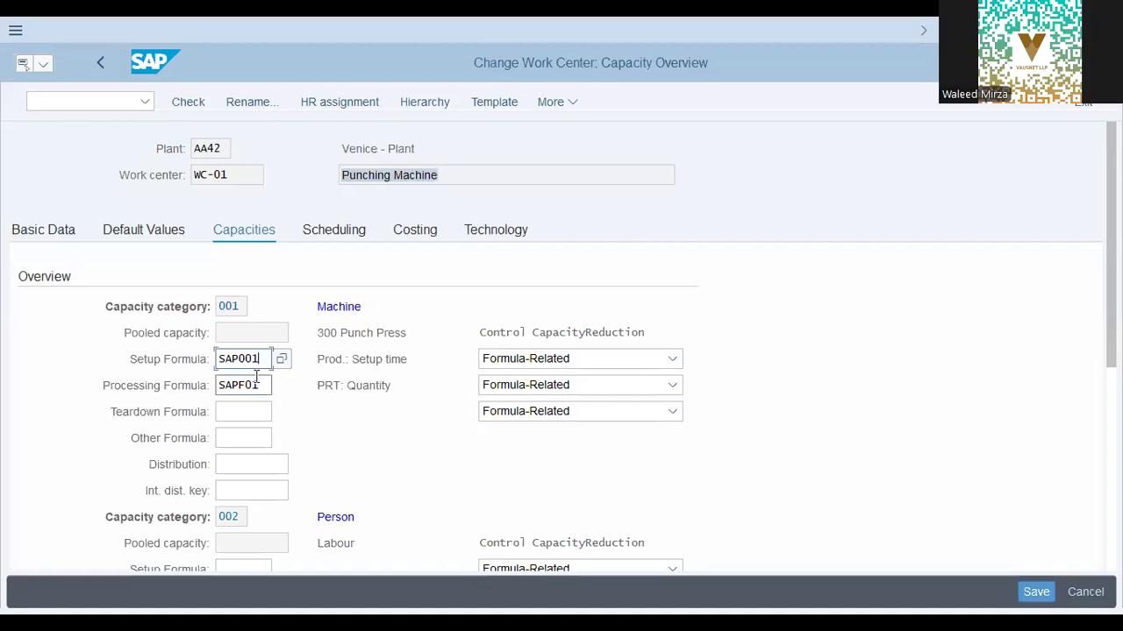
{"action": "left_click", "coordinate": [263, 387]}
{"action": "left_click", "coordinate": [241, 359]}
{"action": "left_click", "coordinate": [453, 172]}
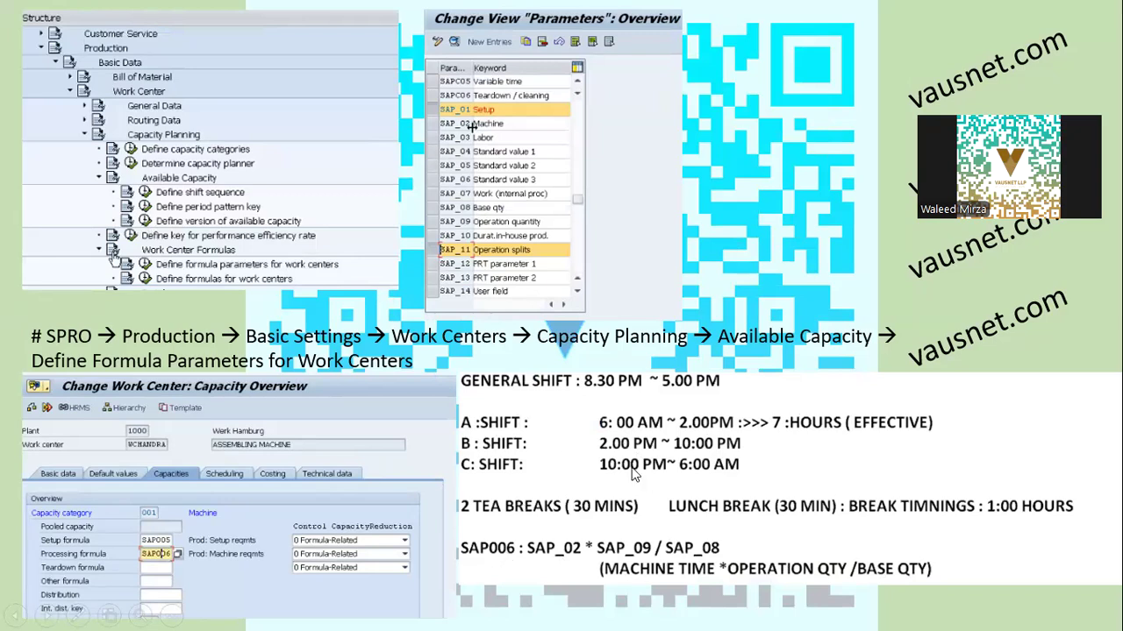
{"action": "left_click", "coordinate": [865, 471]}
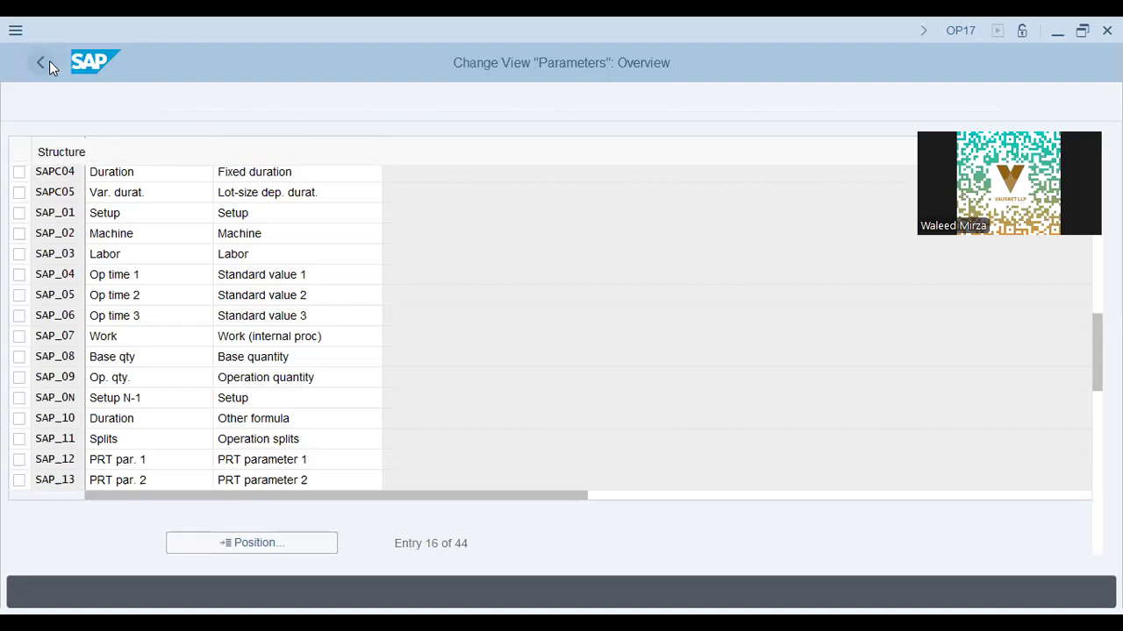
Return to the IMG structure and open Define default capacity for plant AA42 and capacity category 001.
{"action": "left_click", "coordinate": [49, 61]}
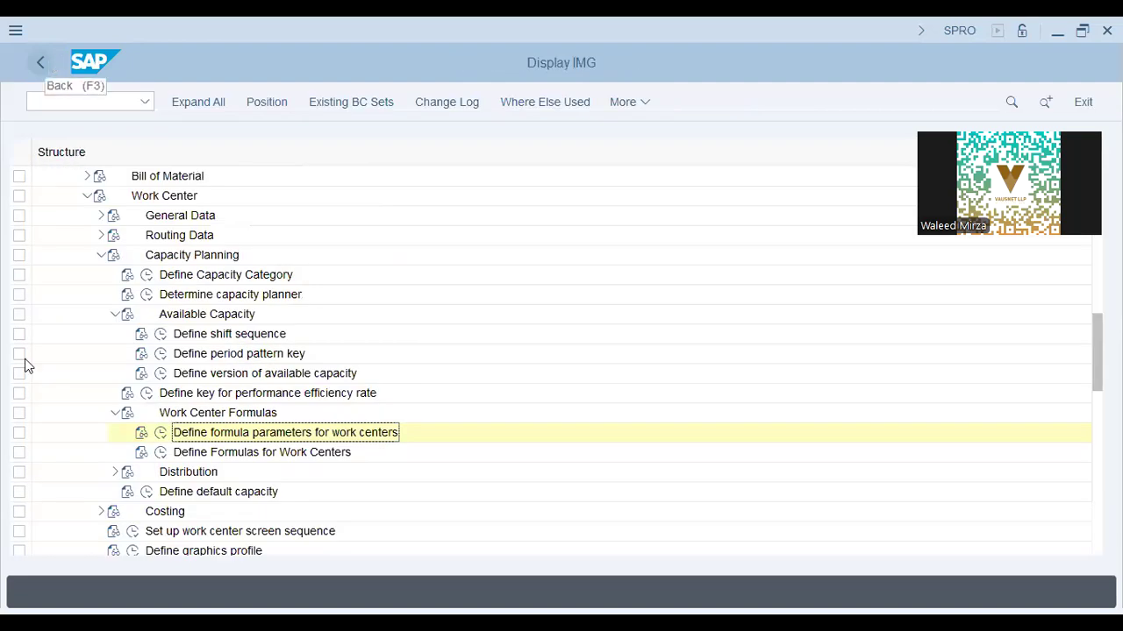
{"action": "scroll", "coordinate": [25, 363], "scroll_direction": "down", "scroll_amount": 1}
{"action": "left_click", "coordinate": [145, 433]}
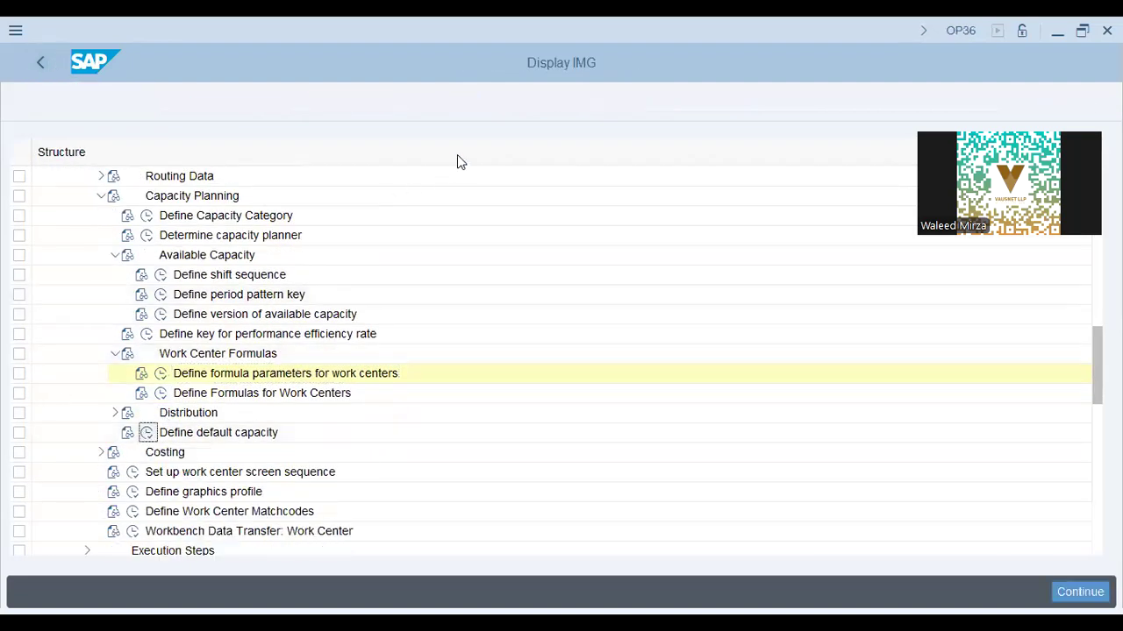
{"action": "key", "text": "Return"}
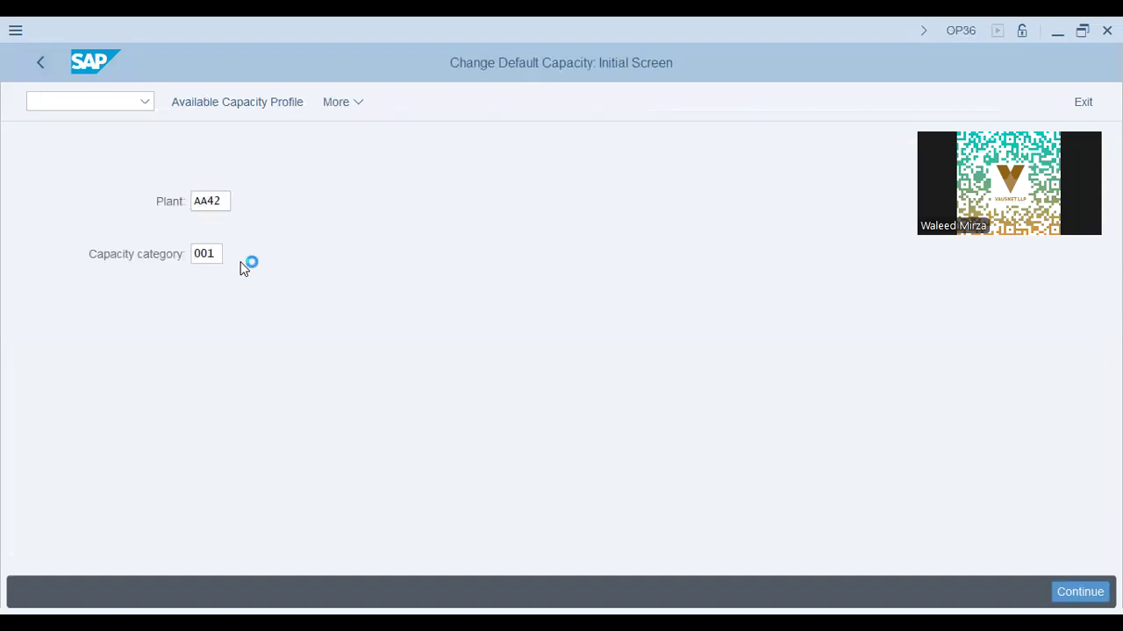
Set the default capacity's grouping to HW, and look over the capacity utilization and number of individual capacities fields.
{"action": "left_click", "coordinate": [199, 281]}
{"action": "left_click", "coordinate": [416, 173]}
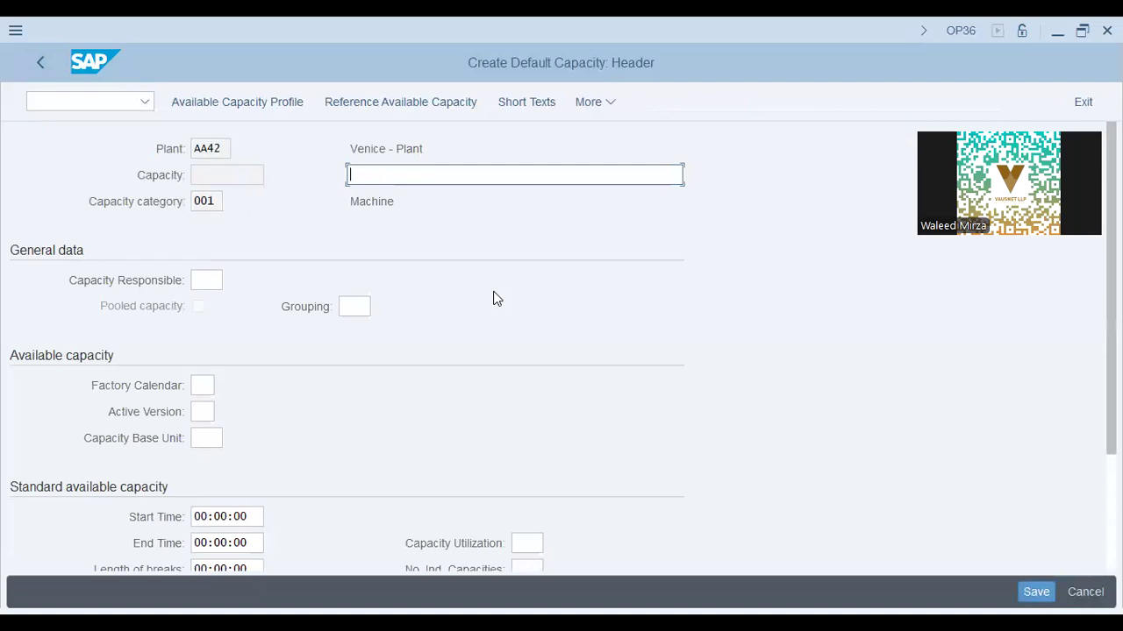
{"action": "left_click", "coordinate": [363, 302]}
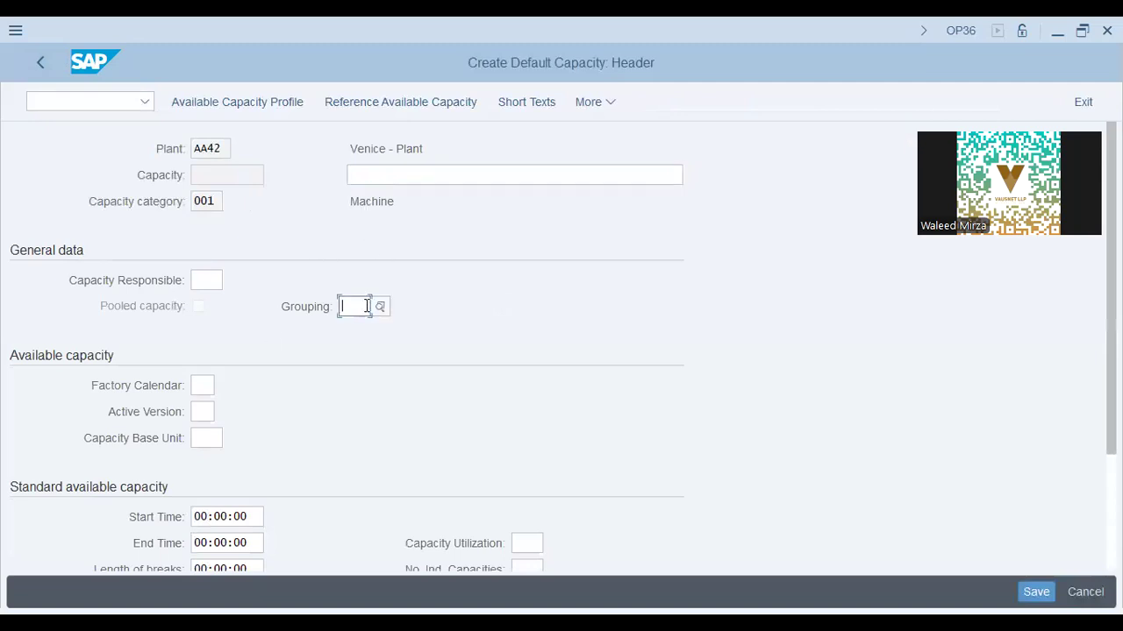
{"action": "left_click", "coordinate": [366, 333]}
{"action": "scroll", "coordinate": [266, 335], "scroll_direction": "down", "scroll_amount": 1}
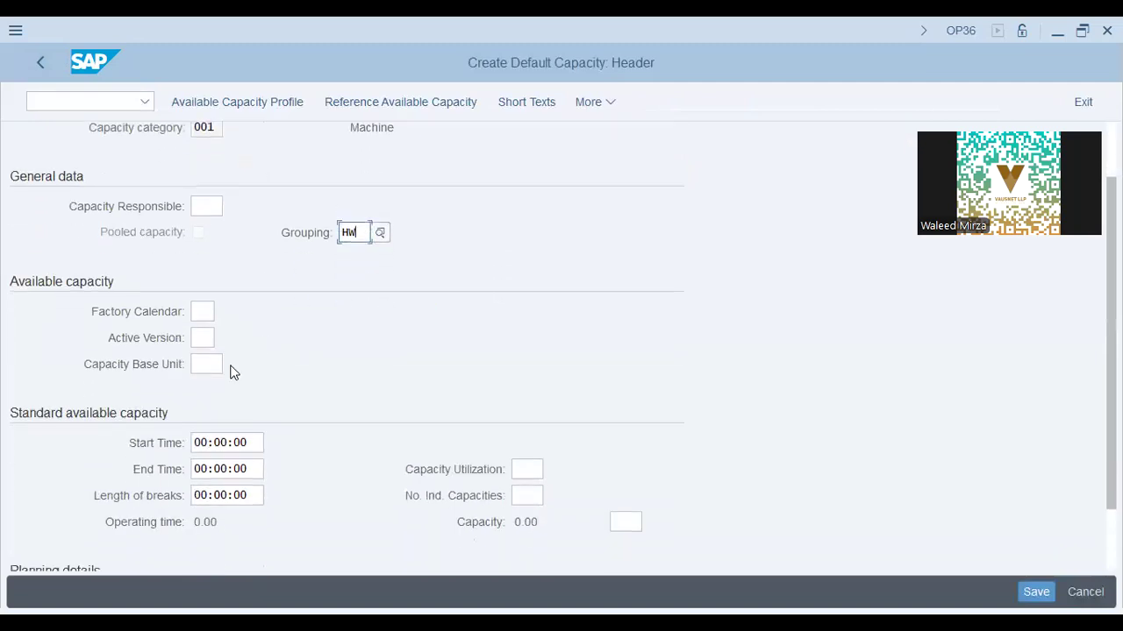
{"action": "left_click", "coordinate": [518, 465]}
{"action": "left_click", "coordinate": [524, 495]}
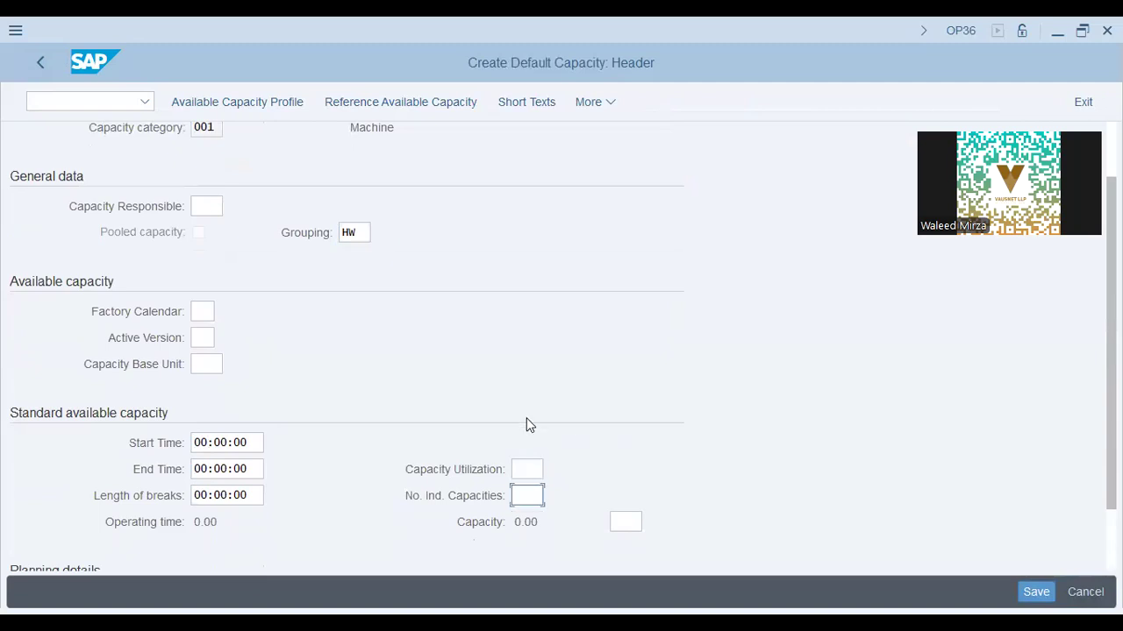
{"action": "left_click", "coordinate": [529, 470]}
{"action": "left_click", "coordinate": [516, 495]}
{"action": "scroll", "coordinate": [537, 289], "scroll_direction": "up", "scroll_amount": 1}
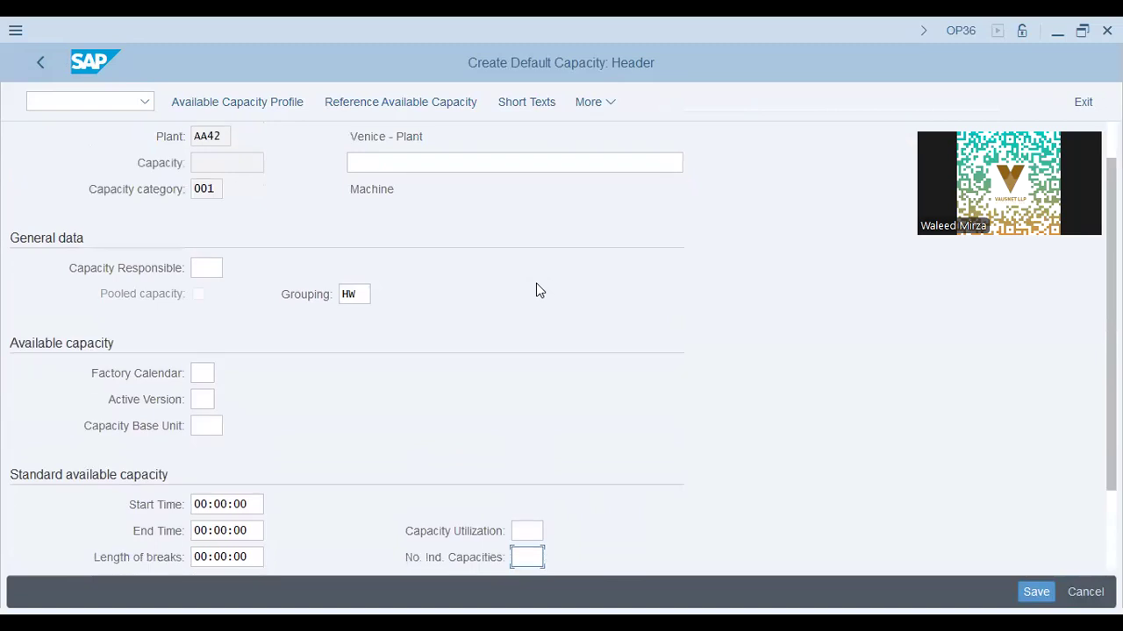
{"action": "scroll", "coordinate": [537, 288], "scroll_direction": "down", "scroll_amount": 1}
Try 001 as the capacity responsible and clear the field again.
{"action": "left_click", "coordinate": [201, 299]}
{"action": "left_click", "coordinate": [205, 193]}
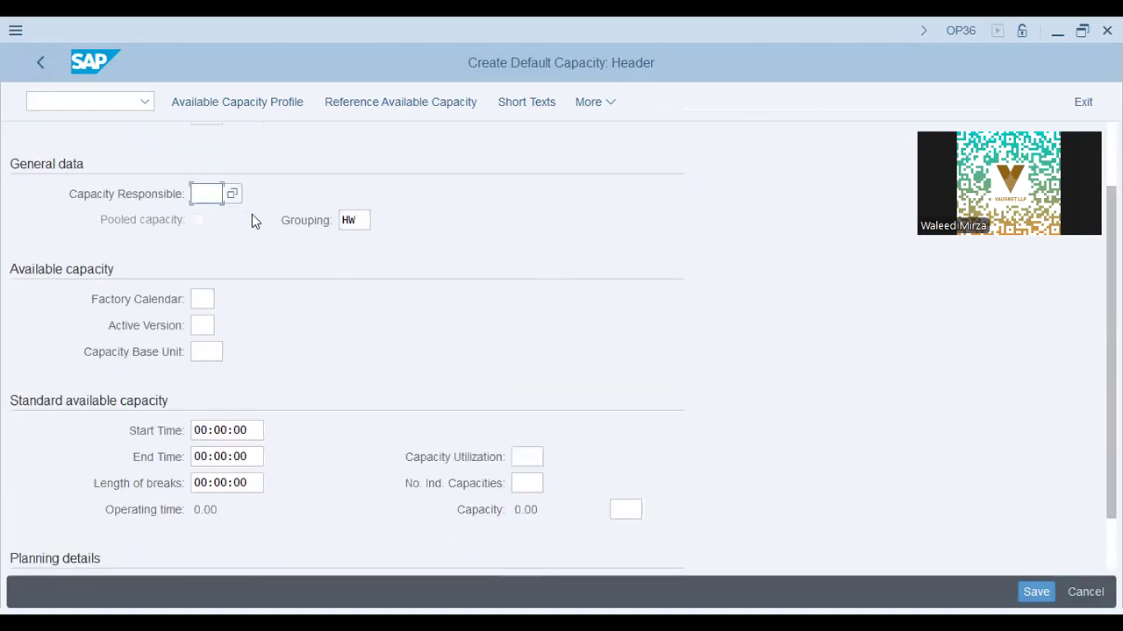
{"action": "left_click", "coordinate": [245, 219]}
{"action": "left_click_drag", "start_coordinate": [216, 198], "coordinate": [83, 175]}
{"action": "key", "text": "BackSpace"}
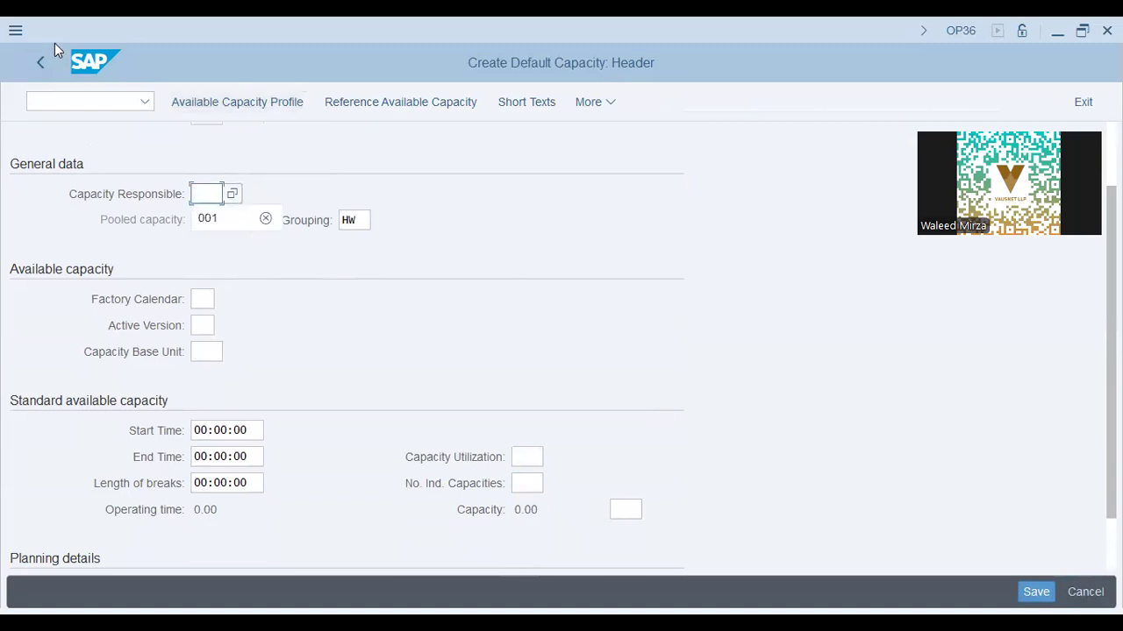
Leave the default capacity with saving, and open the activity Set up work center screen sequence.
{"action": "left_click", "coordinate": [36, 66]}
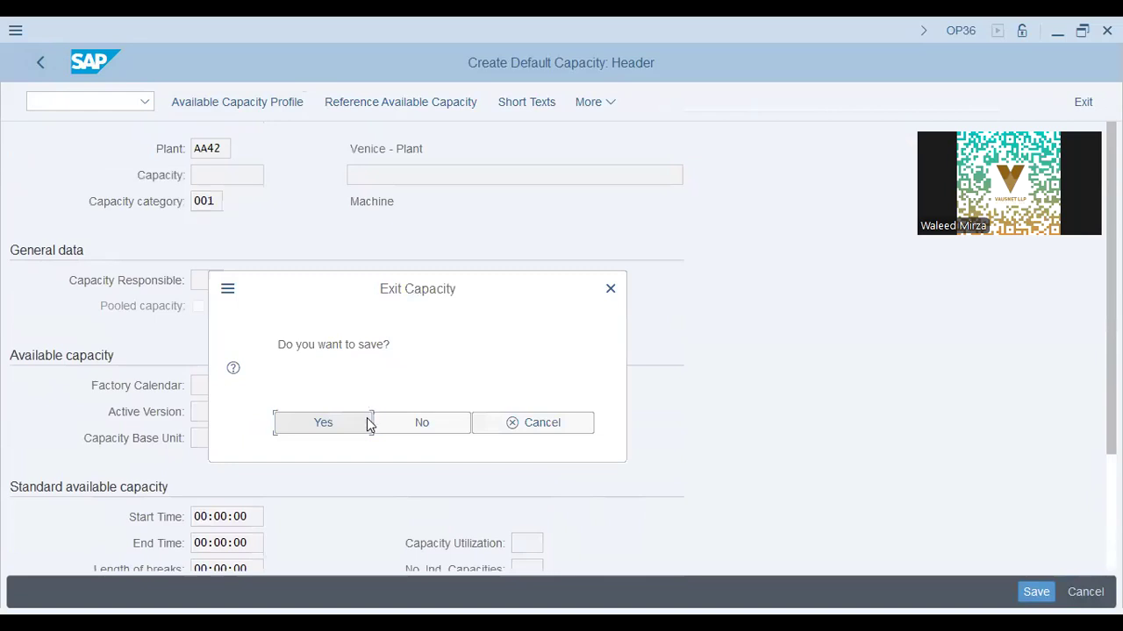
{"action": "left_click", "coordinate": [349, 428]}
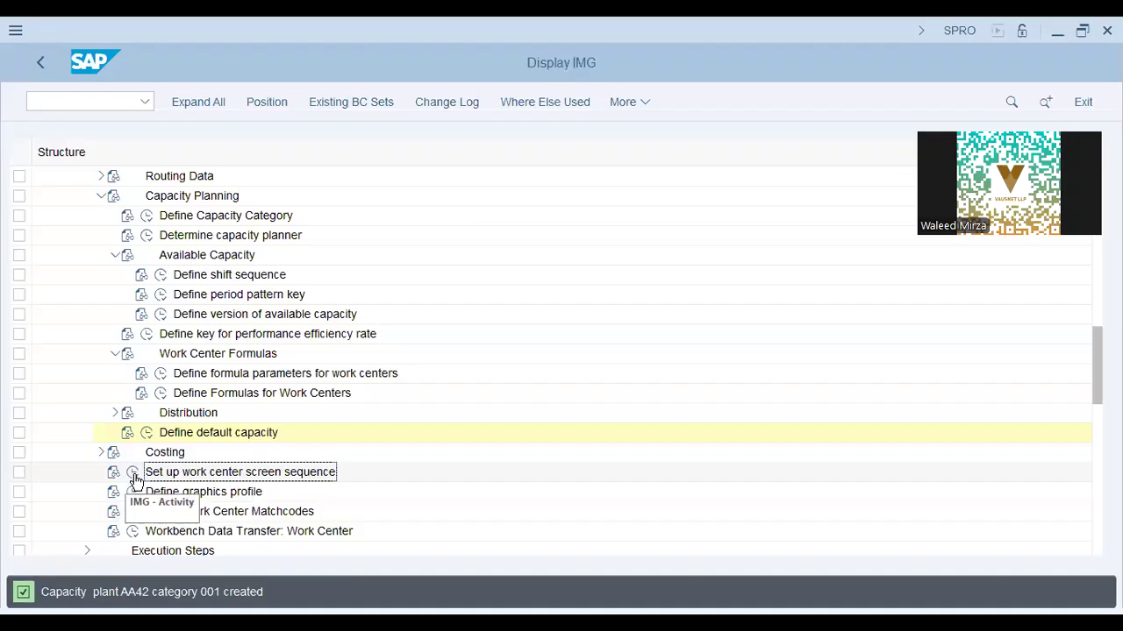
{"action": "left_click", "coordinate": [133, 472]}
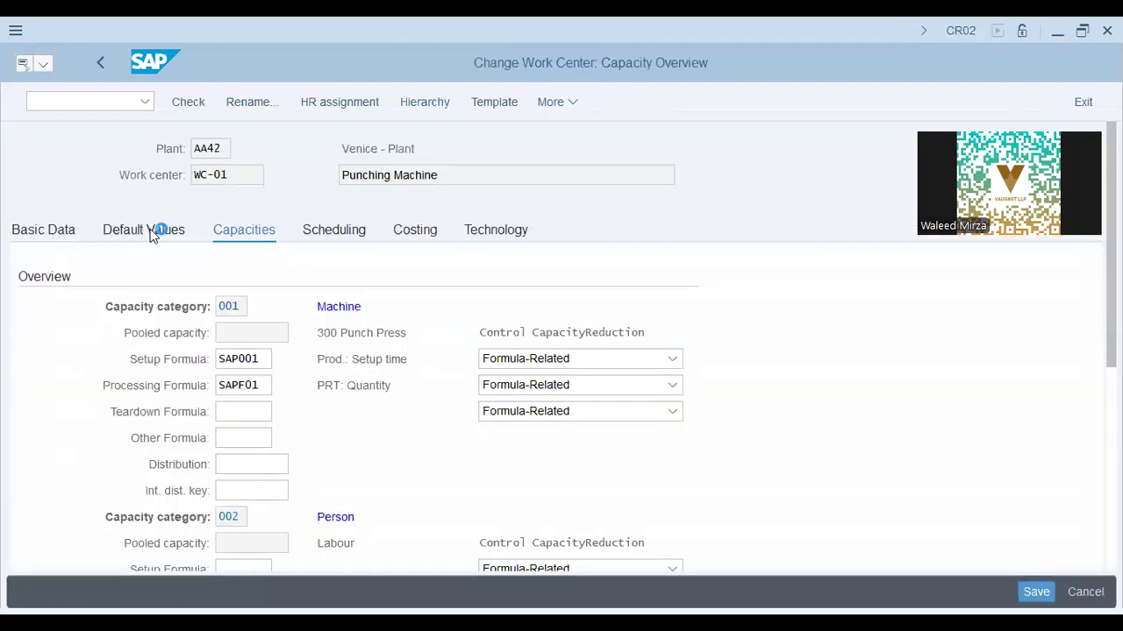
Examine the default values of work center WC-01, including the units of measurement for Setup, Machine and Labor.
{"action": "left_click", "coordinate": [245, 233]}
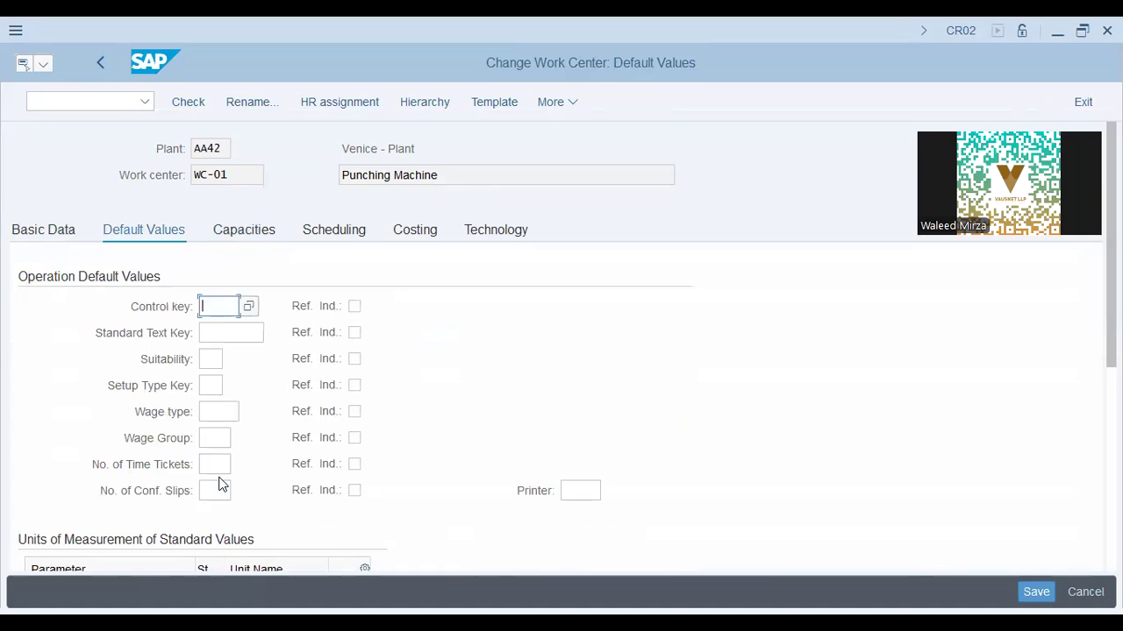
{"action": "scroll", "coordinate": [365, 395], "scroll_direction": "down", "scroll_amount": 2}
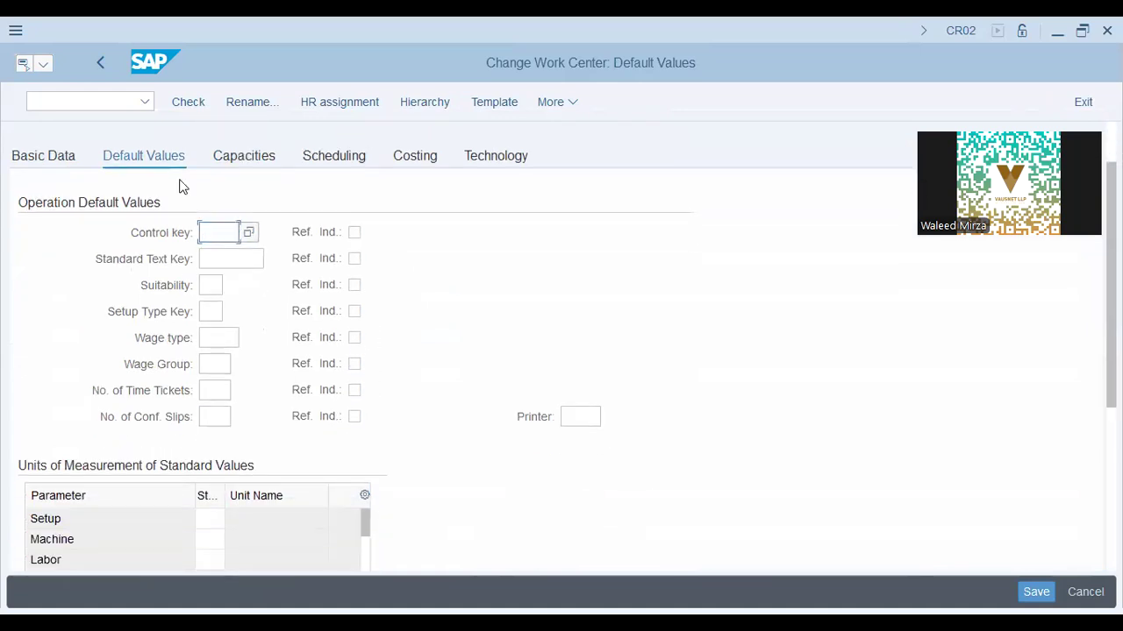
{"action": "scroll", "coordinate": [184, 283], "scroll_direction": "down", "scroll_amount": 2}
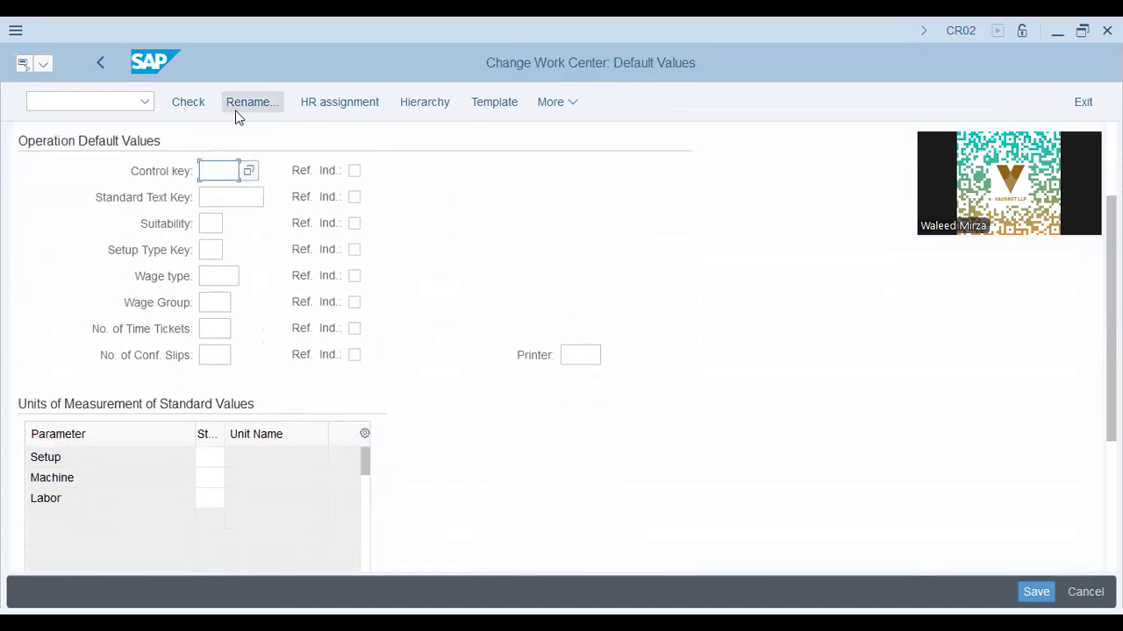
{"action": "left_click", "coordinate": [201, 458]}
{"action": "left_click", "coordinate": [205, 478]}
{"action": "left_click", "coordinate": [208, 500]}
{"action": "scroll", "coordinate": [128, 431], "scroll_direction": "up", "scroll_amount": 4}
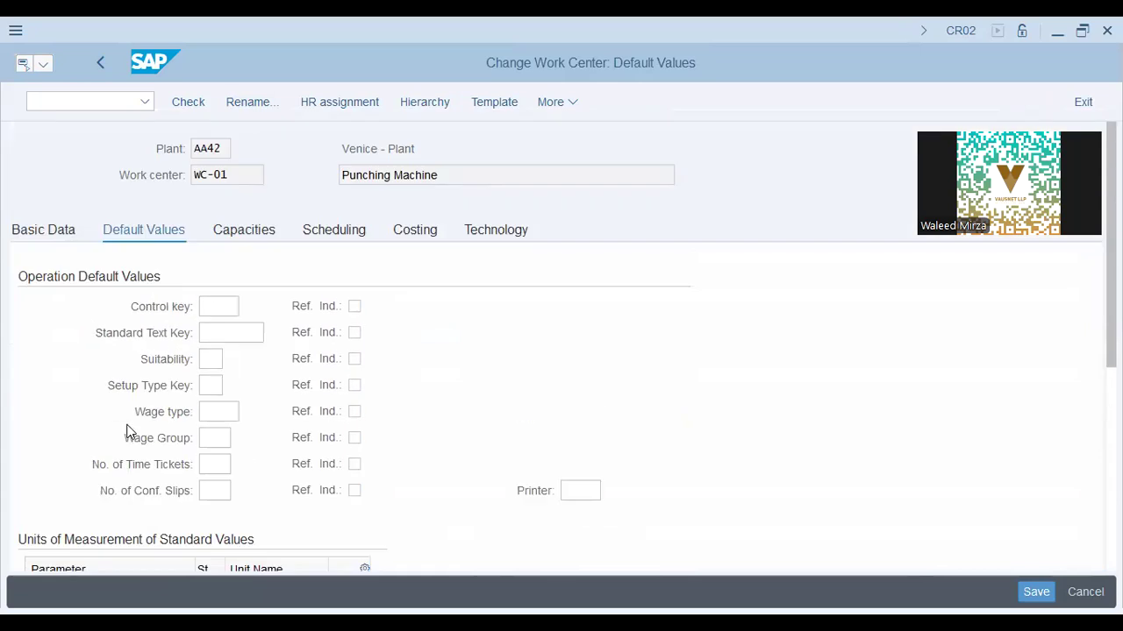
Review the capacities of work center WC-01 and check the work center category in its basic data.
{"action": "left_click", "coordinate": [239, 237]}
{"action": "scroll", "coordinate": [286, 485], "scroll_direction": "down", "scroll_amount": 3}
{"action": "scroll", "coordinate": [341, 205], "scroll_direction": "up", "scroll_amount": 2}
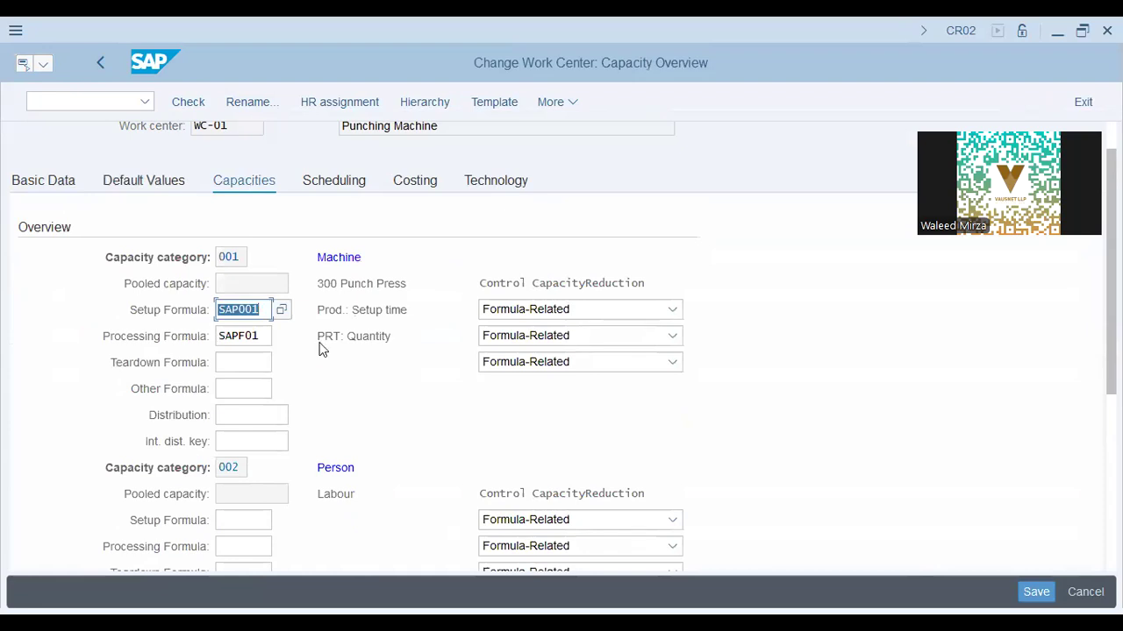
{"action": "scroll", "coordinate": [320, 348], "scroll_direction": "up", "scroll_amount": 1}
{"action": "left_click", "coordinate": [53, 229]}
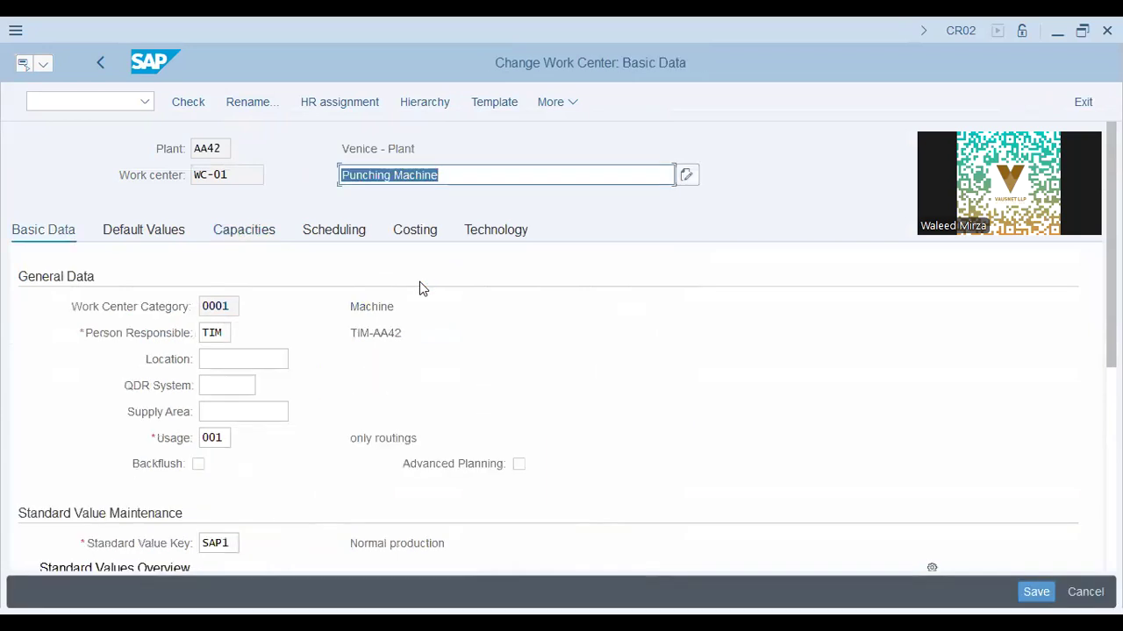
{"action": "left_click", "coordinate": [230, 306]}
{"action": "key", "text": "ctrl+a"}
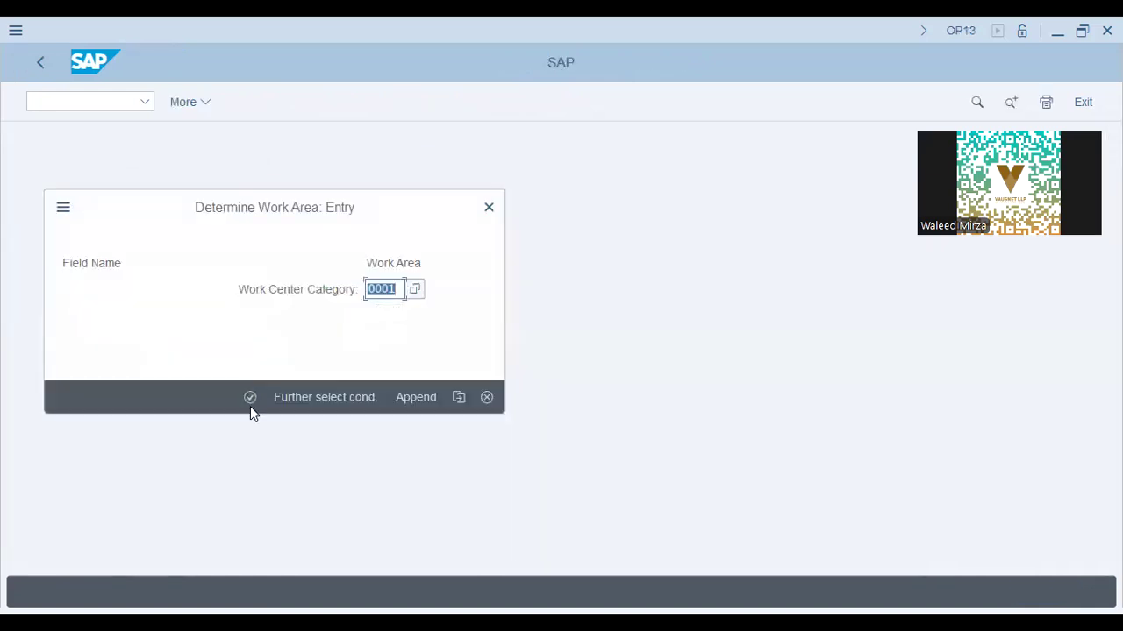
Display the screen selection for work center category 0001 and compare its Capacities and Costing entries with the work center.
{"action": "left_click", "coordinate": [250, 397]}
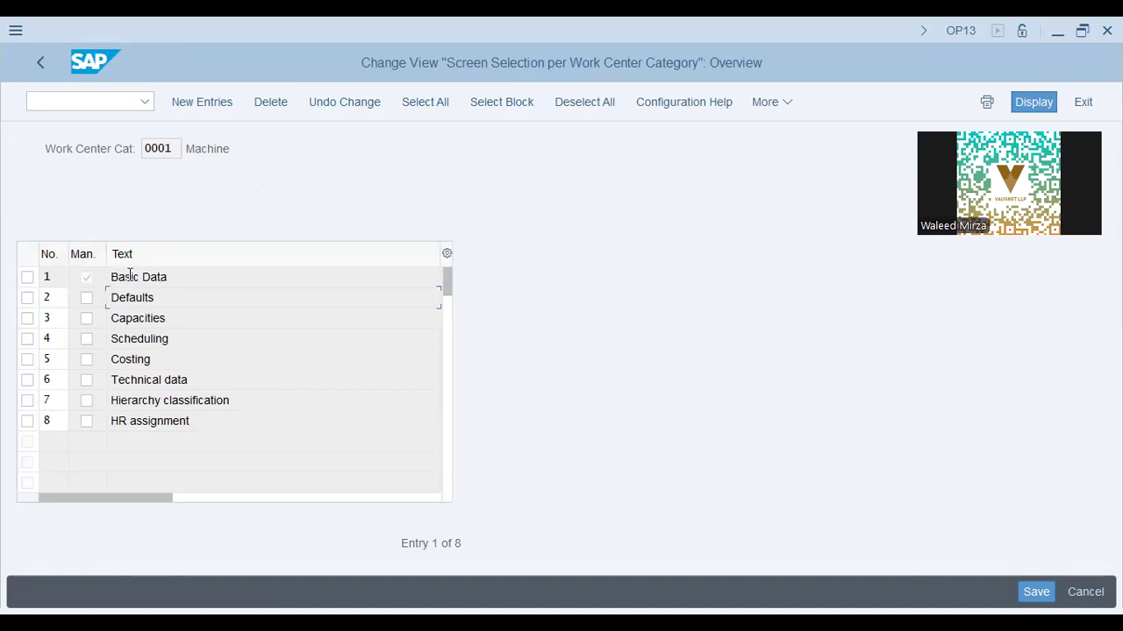
{"action": "left_click", "coordinate": [139, 320]}
{"action": "left_click", "coordinate": [131, 365]}
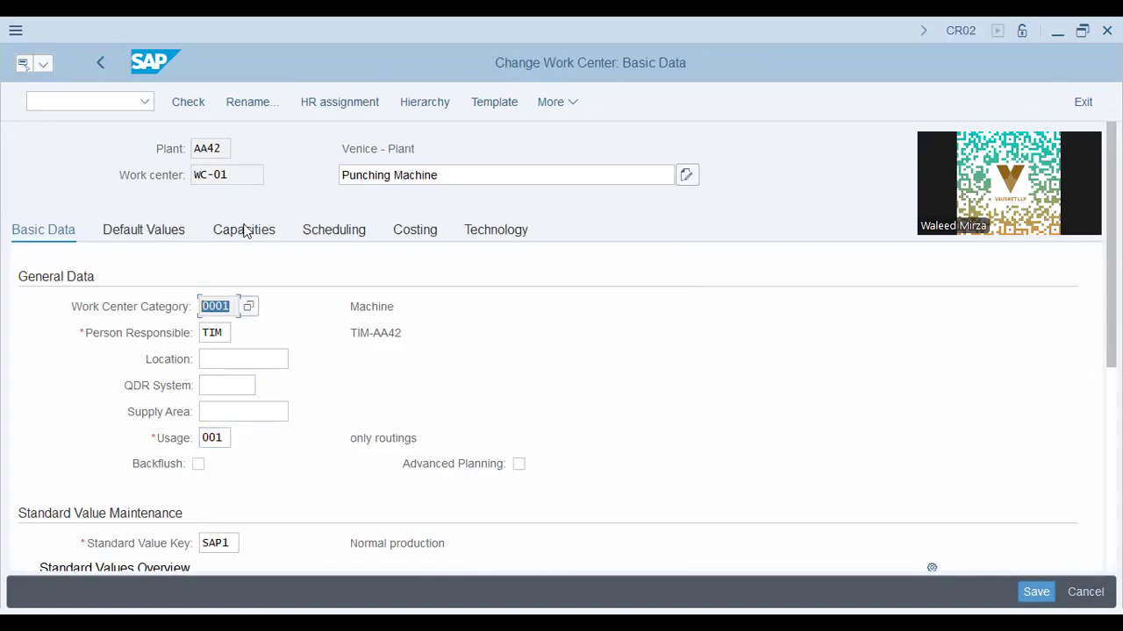
Review the screen entries for work center category 0001, including Defaults, glance at the routing slide, and return to the IMG structure.
{"action": "left_click", "coordinate": [378, 378]}
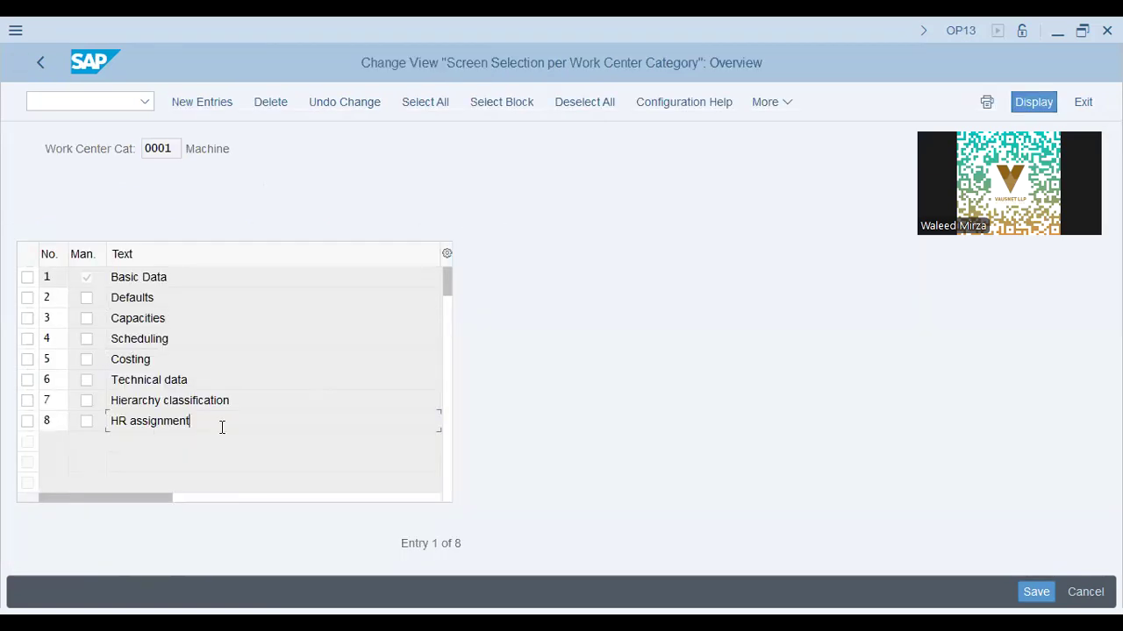
{"action": "left_click", "coordinate": [143, 300]}
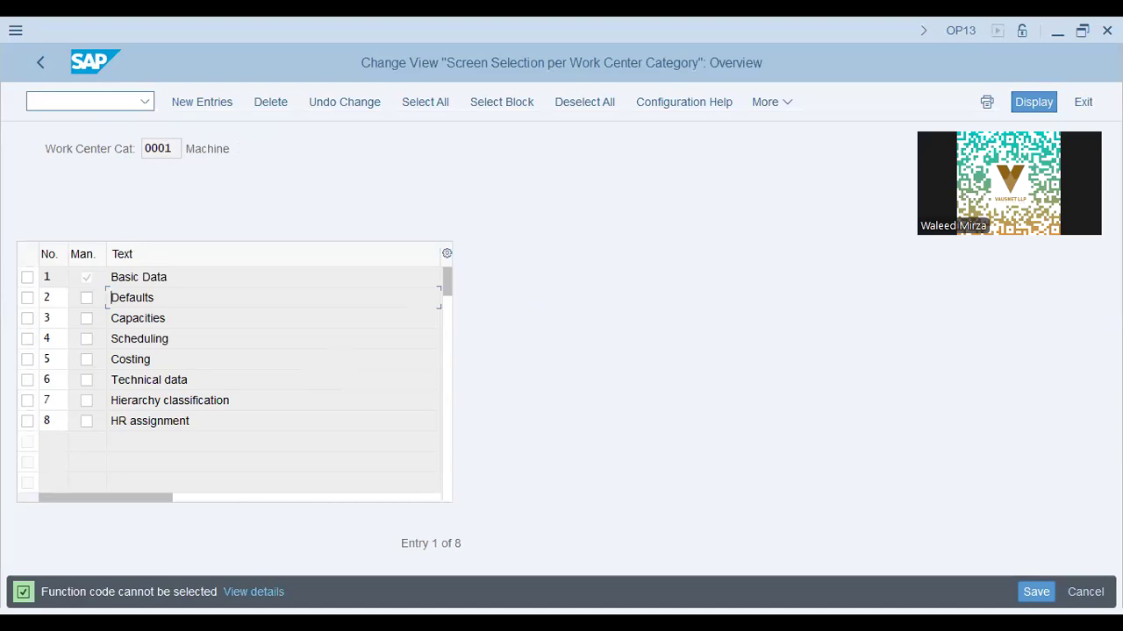
{"action": "key", "text": "alt+Tab"}
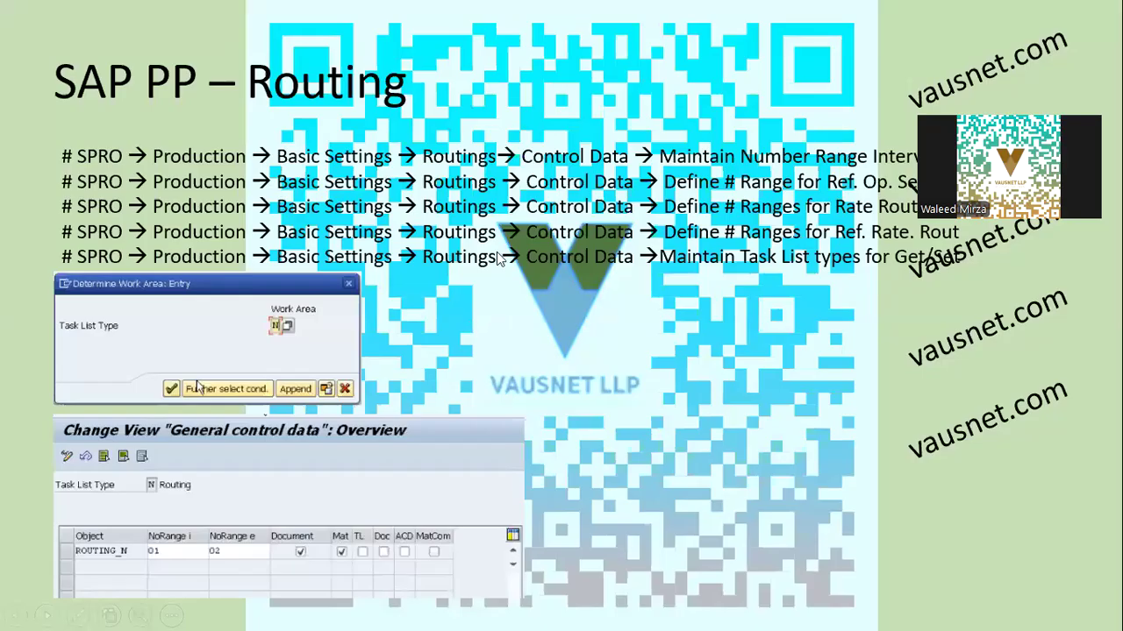
{"action": "key", "text": "alt+Tab"}
{"action": "left_click", "coordinate": [44, 62]}
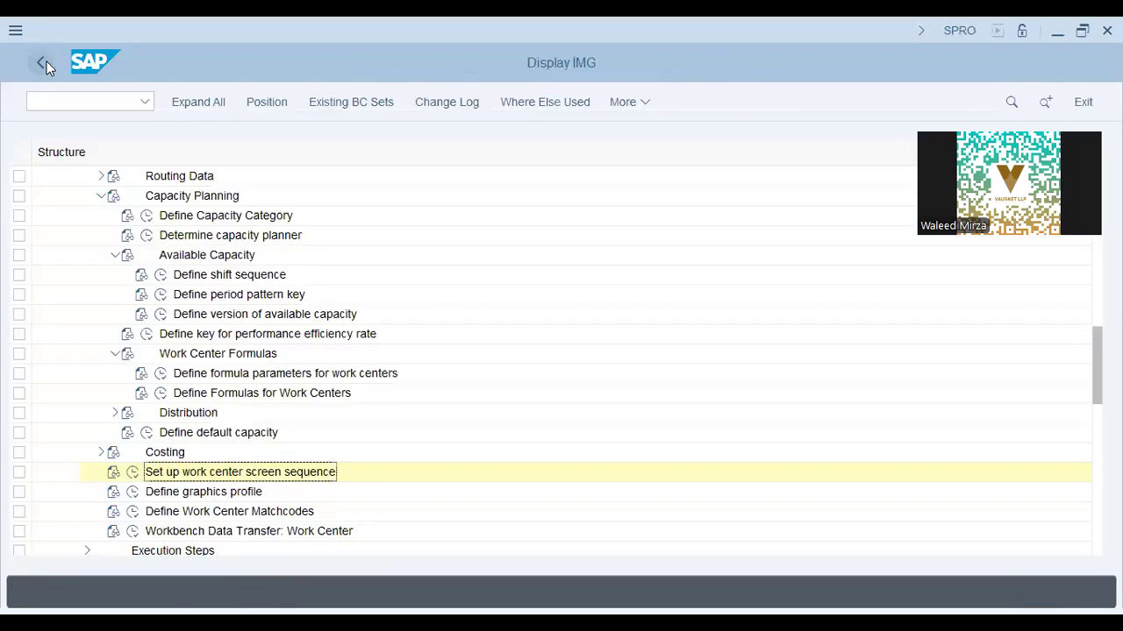
Collapse the Capacity Planning and Work Center nodes, expand the Control Data of Routing, and open number range maintenance for routings.
{"action": "left_click", "coordinate": [101, 195]}
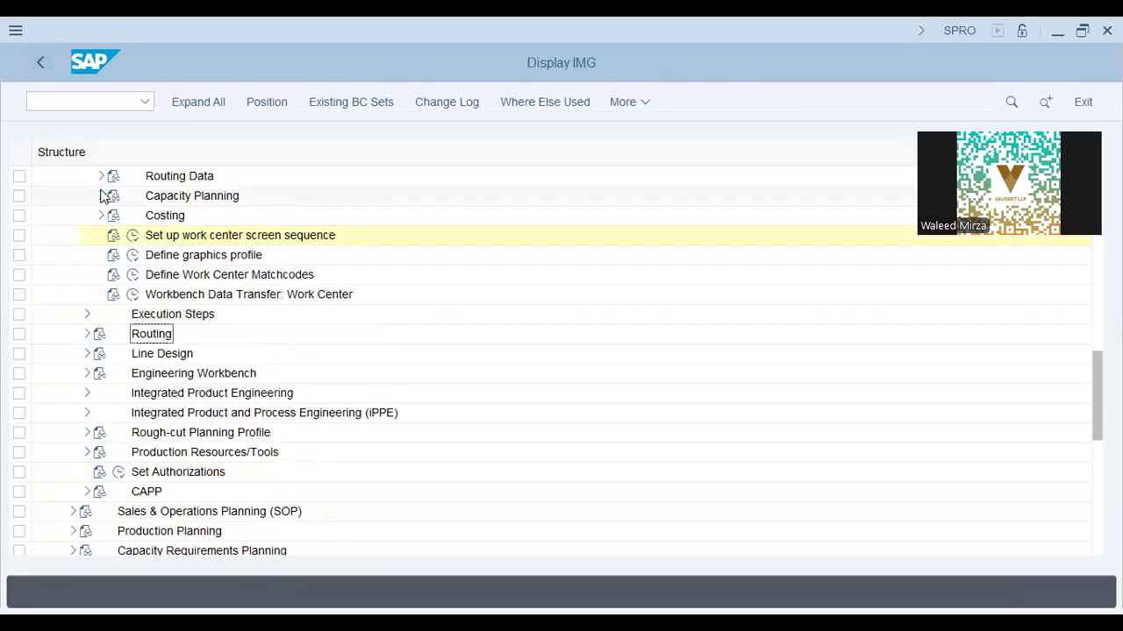
{"action": "scroll", "coordinate": [84, 265], "scroll_direction": "up", "scroll_amount": 3}
{"action": "left_click", "coordinate": [86, 255]}
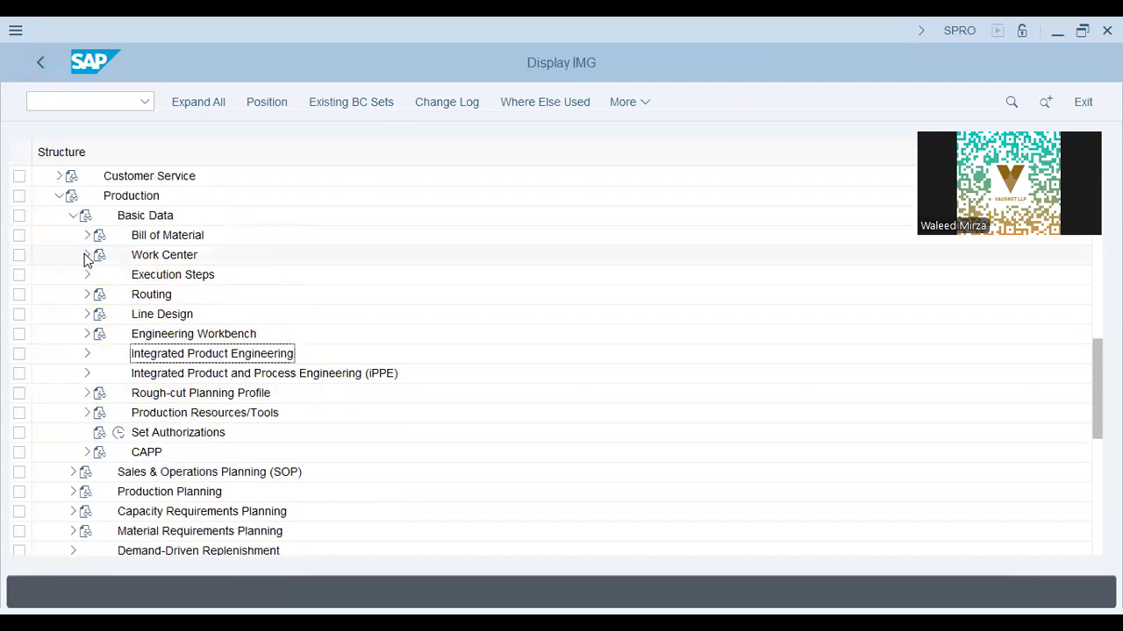
{"action": "left_click", "coordinate": [86, 293]}
{"action": "left_click", "coordinate": [167, 316]}
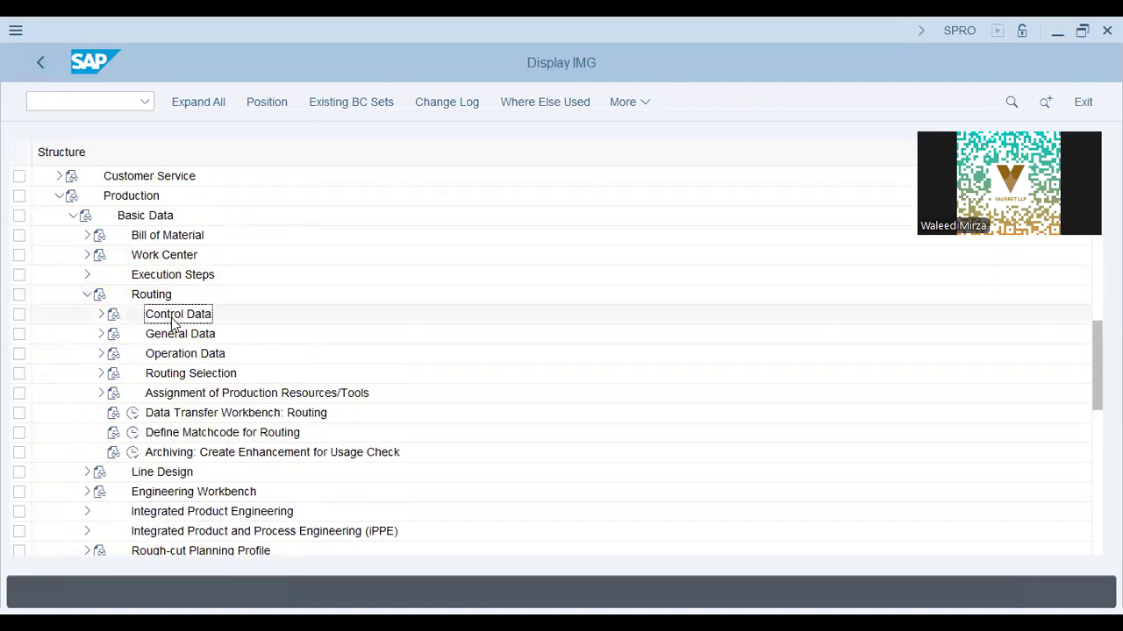
{"action": "left_click", "coordinate": [101, 314]}
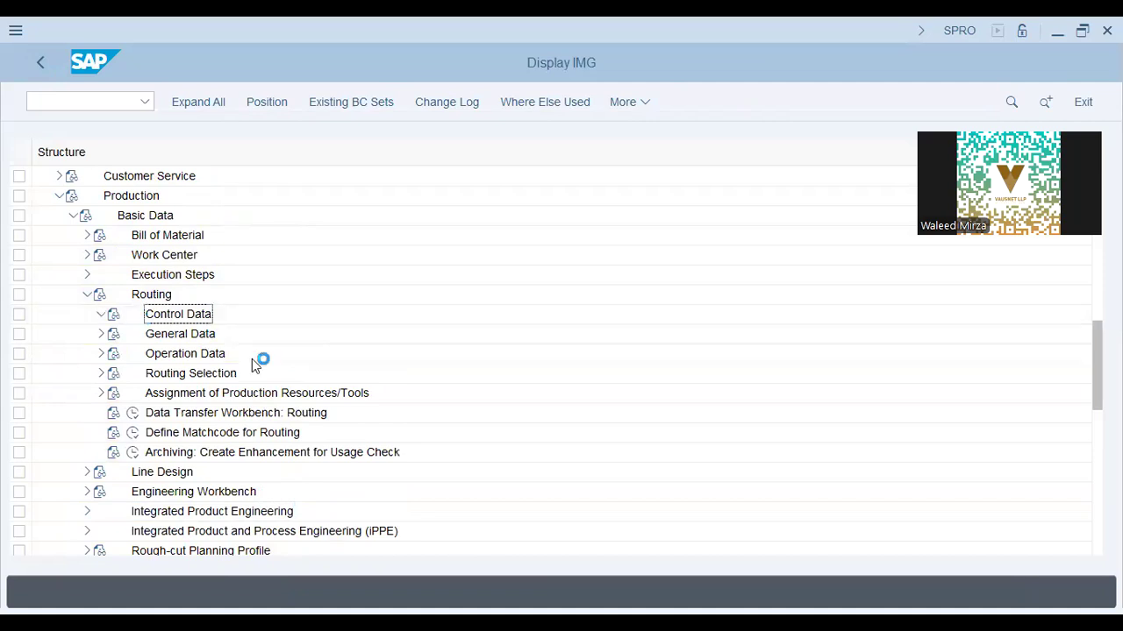
{"action": "left_click", "coordinate": [268, 337]}
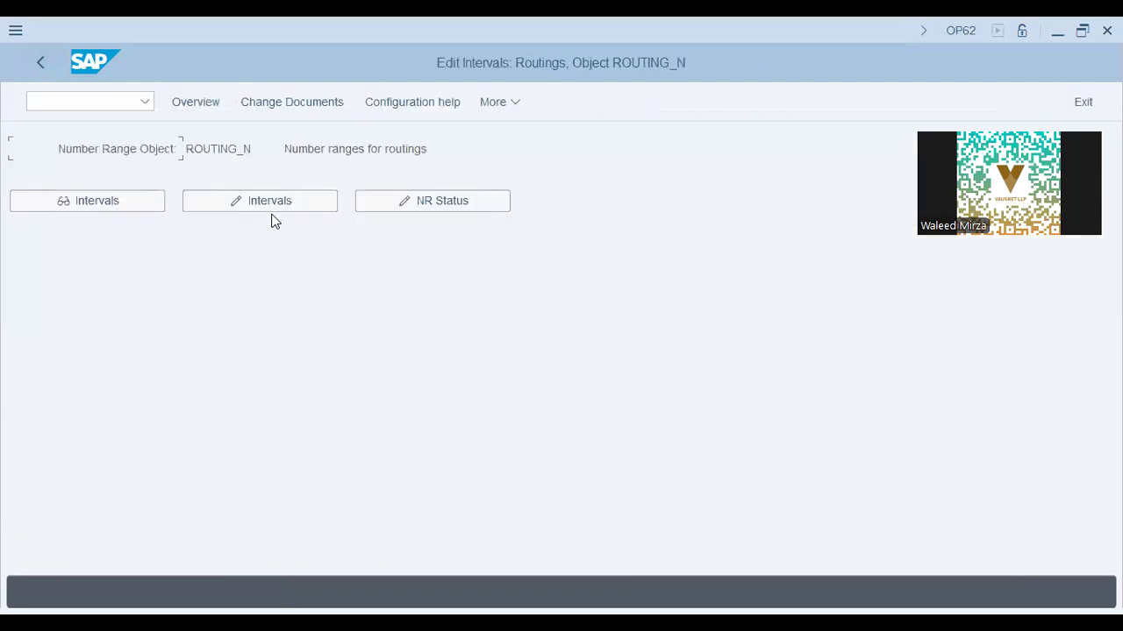
Open the intervals of number range object ROUTING_N for editing, examine intervals 01 and 02 with their external setting, and leave the screen.
{"action": "left_click", "coordinate": [270, 207]}
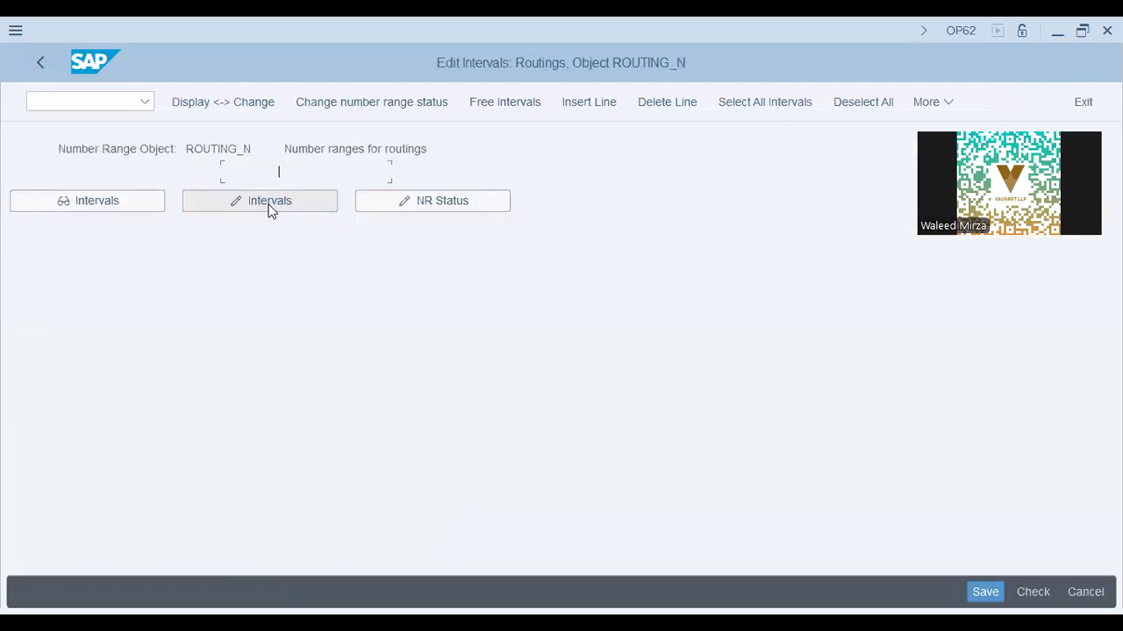
{"action": "left_click", "coordinate": [306, 191]}
{"action": "left_click_drag", "start_coordinate": [290, 195], "coordinate": [196, 180]}
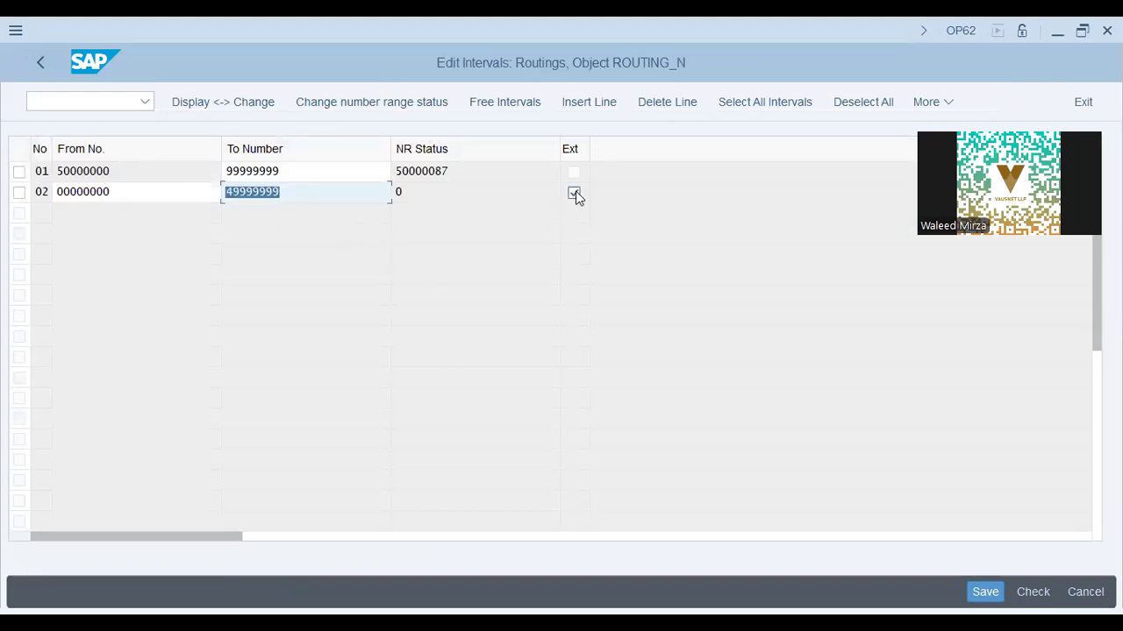
{"action": "left_click", "coordinate": [295, 193]}
{"action": "double_click", "coordinate": [310, 194]}
{"action": "left_click", "coordinate": [316, 194]}
{"action": "left_click", "coordinate": [39, 63]}
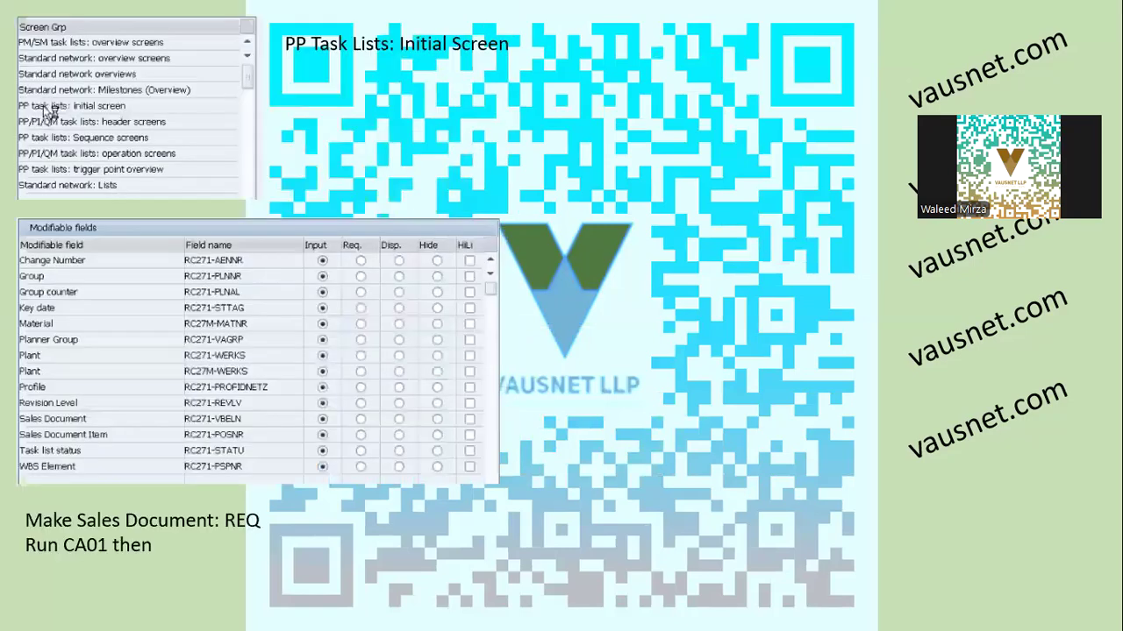
{"action": "key", "text": "Right"}
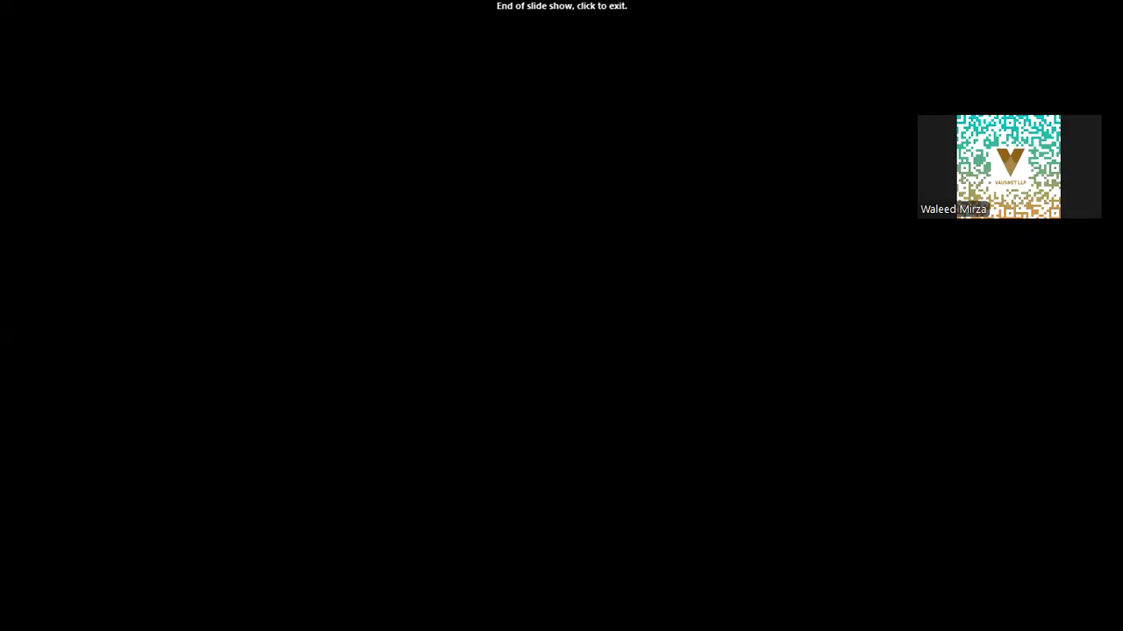